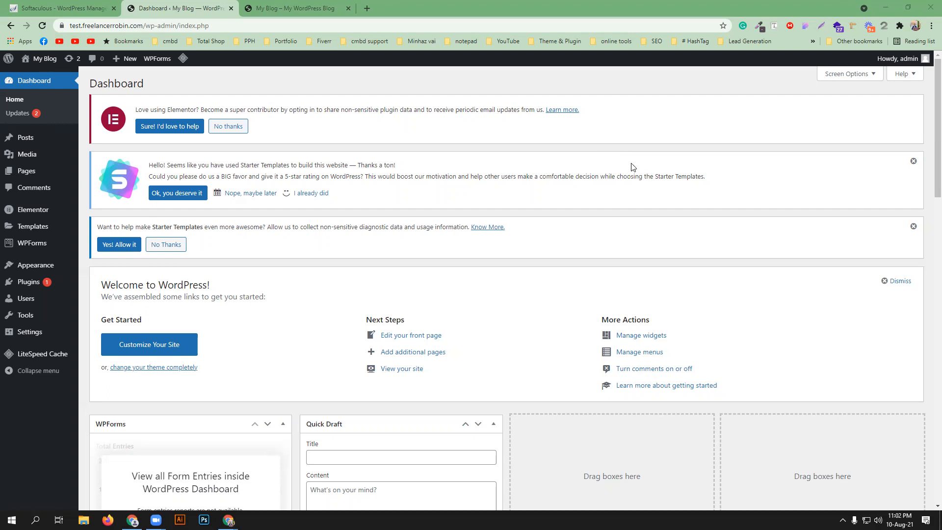
# - Open the page for adding plugins in a new browser tab and search for "polylang"
pyautogui.moveTo(34, 282)
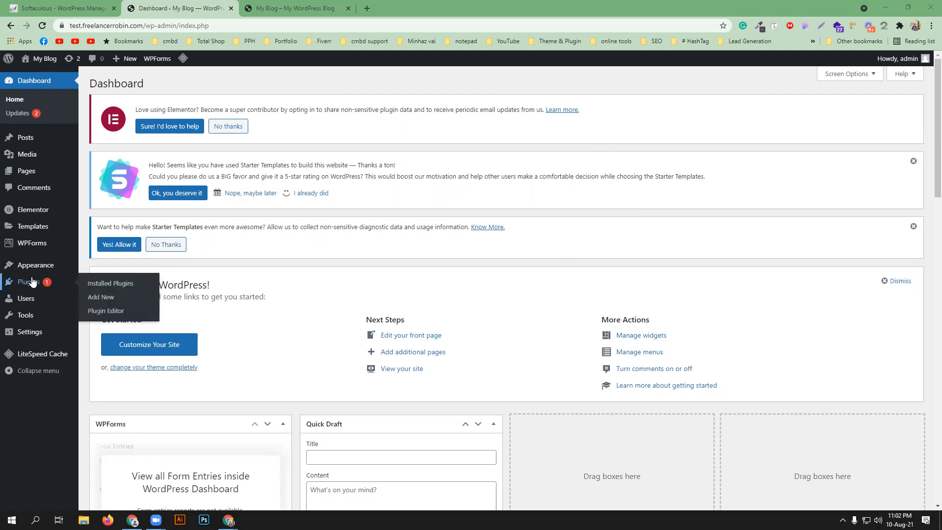
pyautogui.middleClick(103, 289)
pyautogui.click(318, 6)
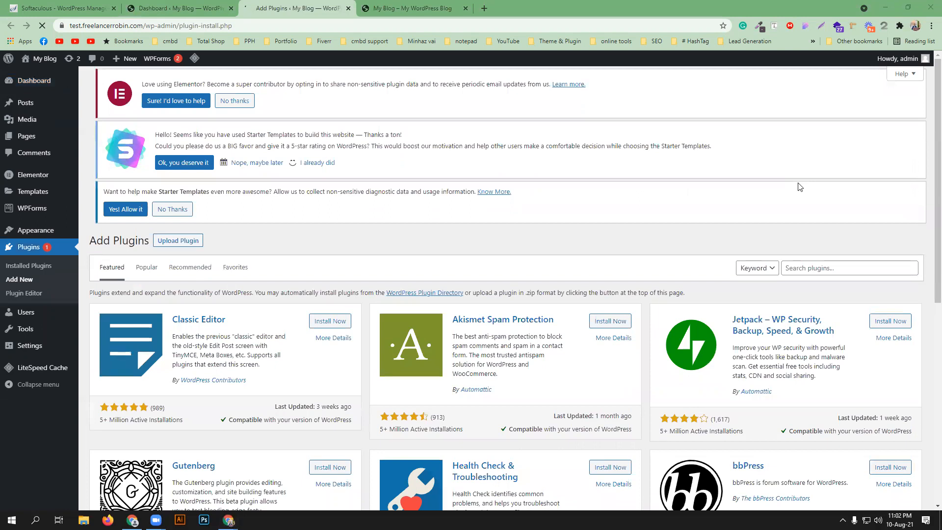
pyautogui.click(837, 278)
pyautogui.write('poly')
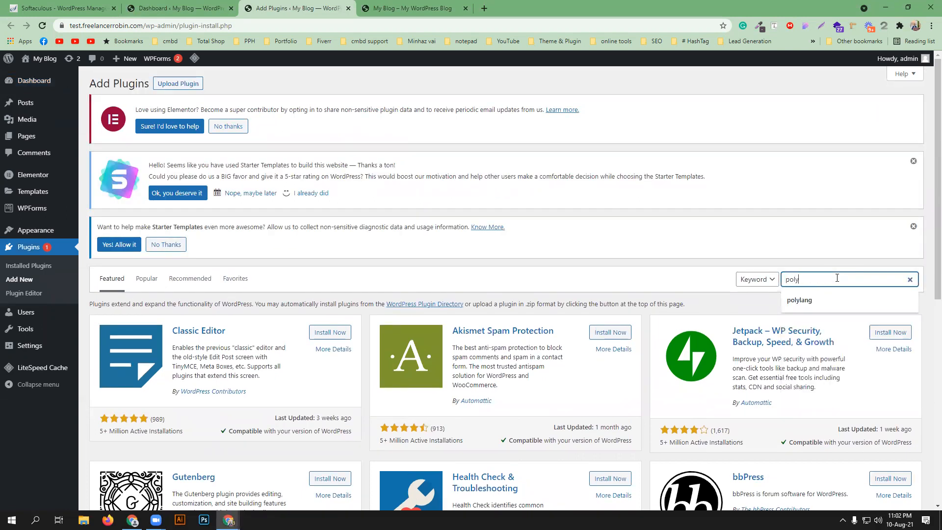
pyautogui.write('lang')
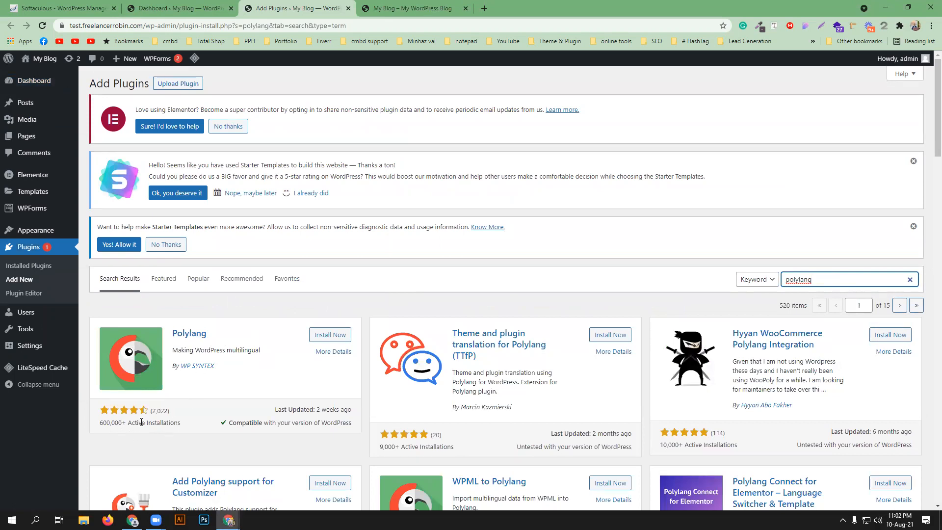
# - Install and activate the Polylang plugin by WP SYNTEX, and skip its setup wizard
pyautogui.click(333, 336)
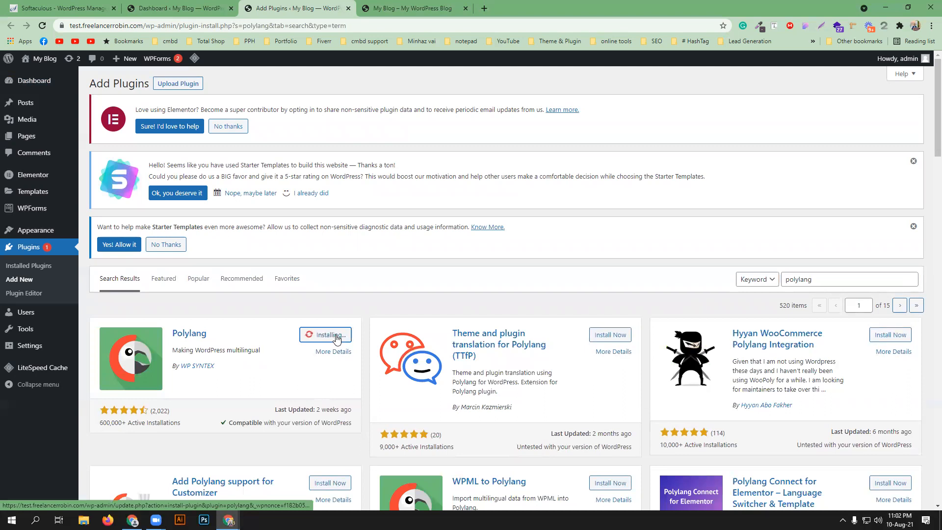
pyautogui.click(335, 337)
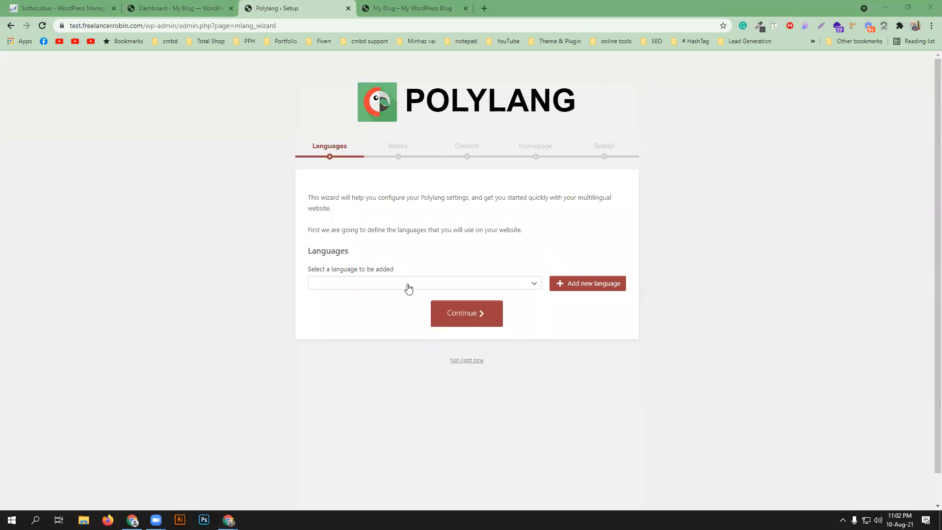
pyautogui.click(468, 361)
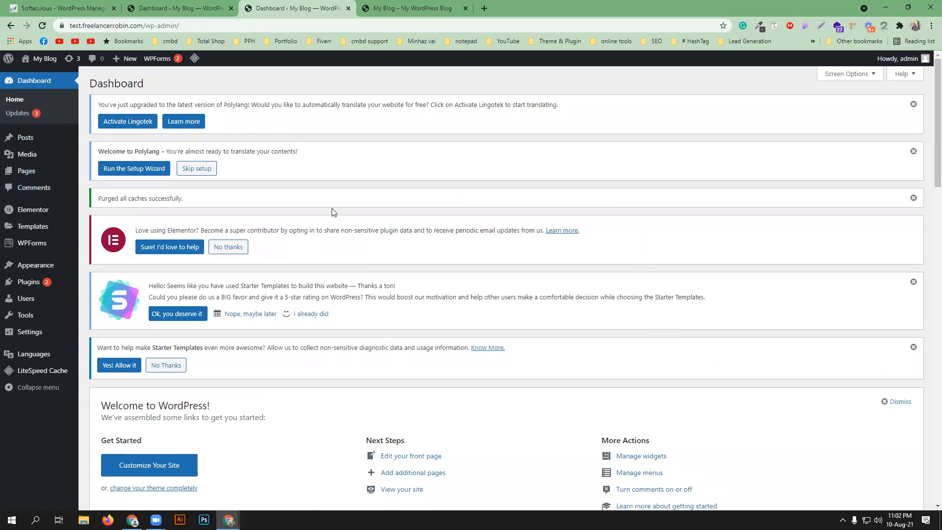
# - Open the installed plugins in a new browser tab, go on to adding a plugin, and search by keyword for "polylang"
pyautogui.moveTo(27, 282)
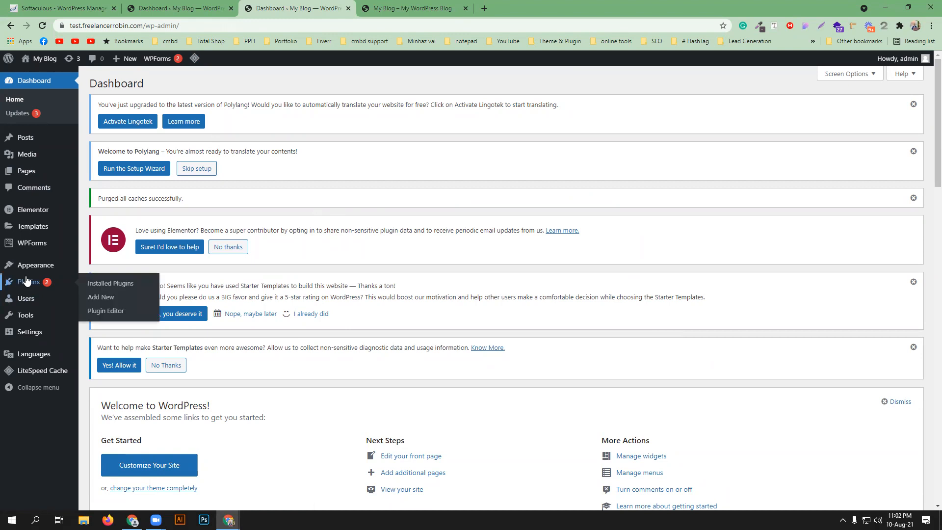
pyautogui.middleClick(113, 284)
pyautogui.click(426, 8)
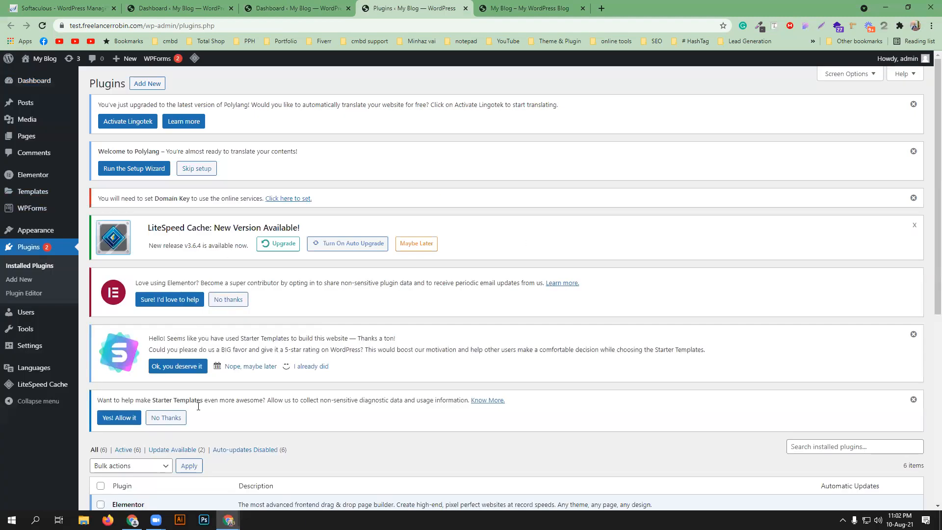
pyautogui.click(147, 84)
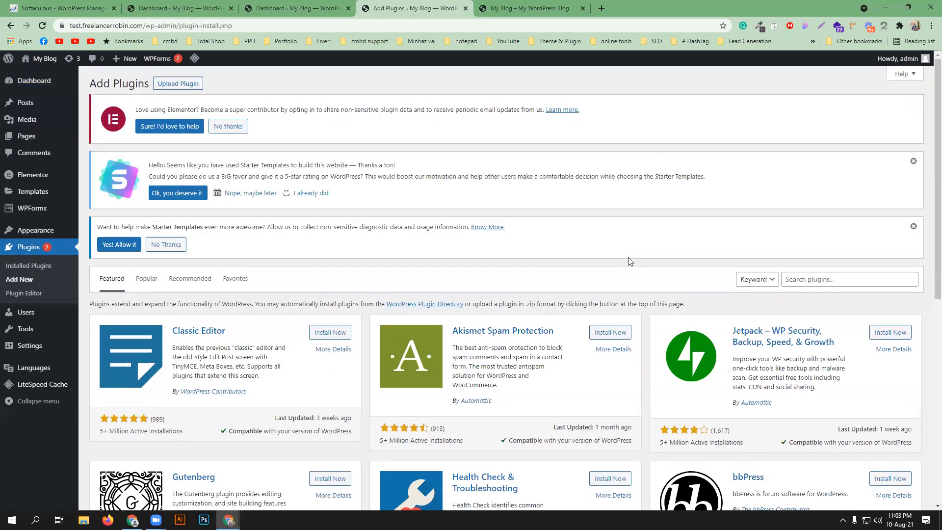
pyautogui.click(750, 281)
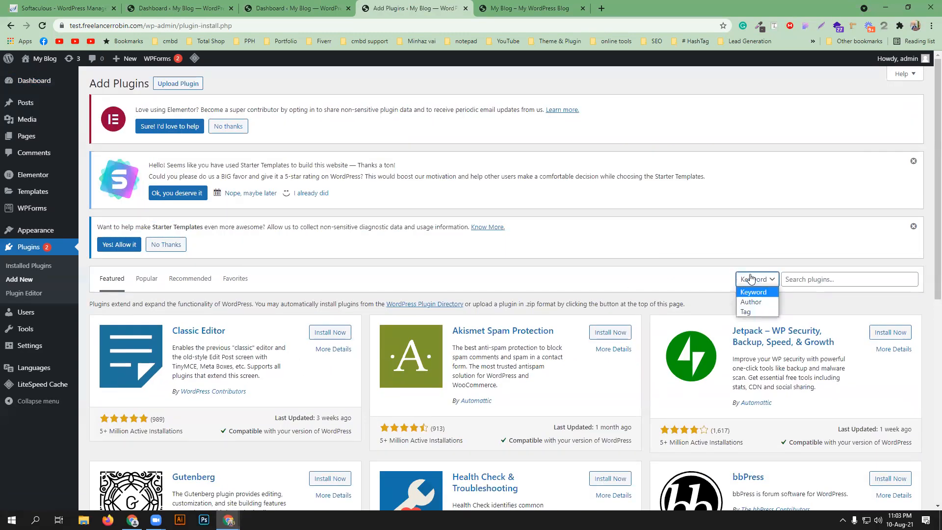
pyautogui.click(750, 243)
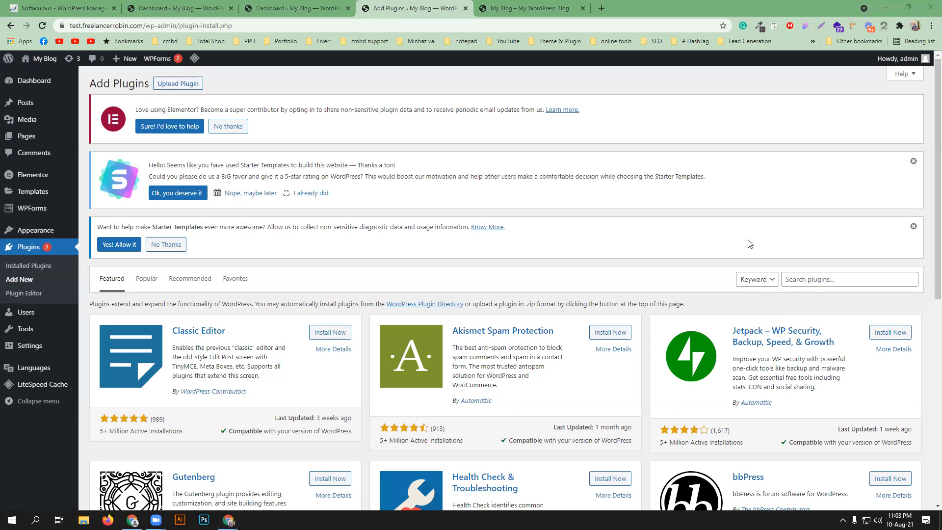
pyautogui.click(798, 280)
pyautogui.write('polylan')
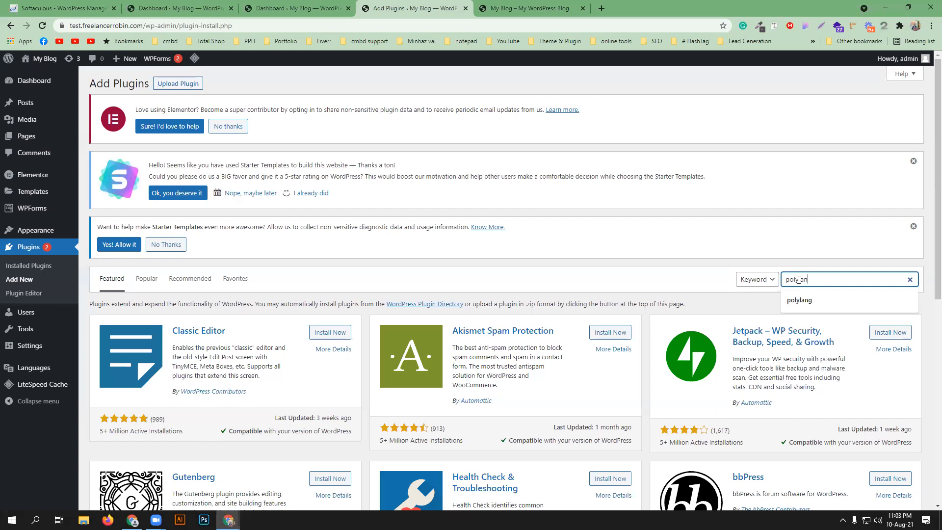
pyautogui.write('g')
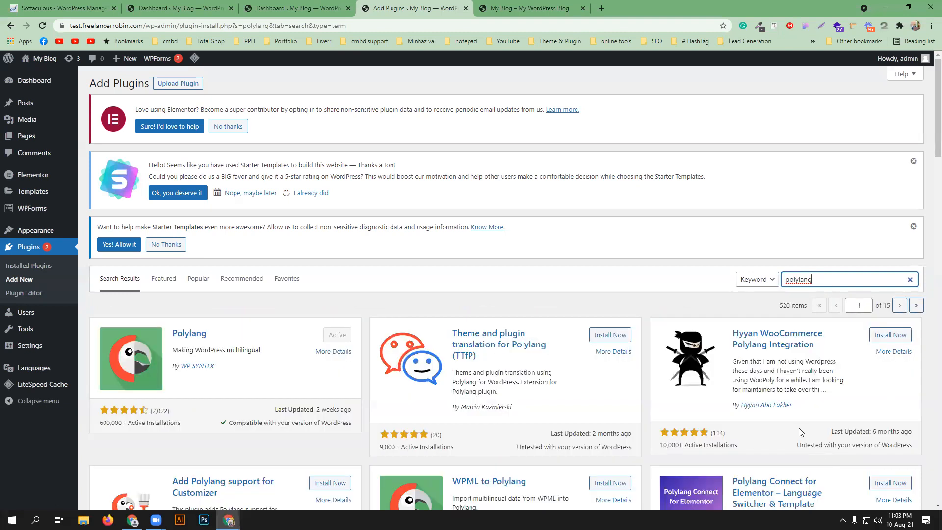
# - Install and activate the Polylang Connect for Elementor – Language Switcher & Template Tweaks plugin
pyautogui.scroll(-2, 801, 432)
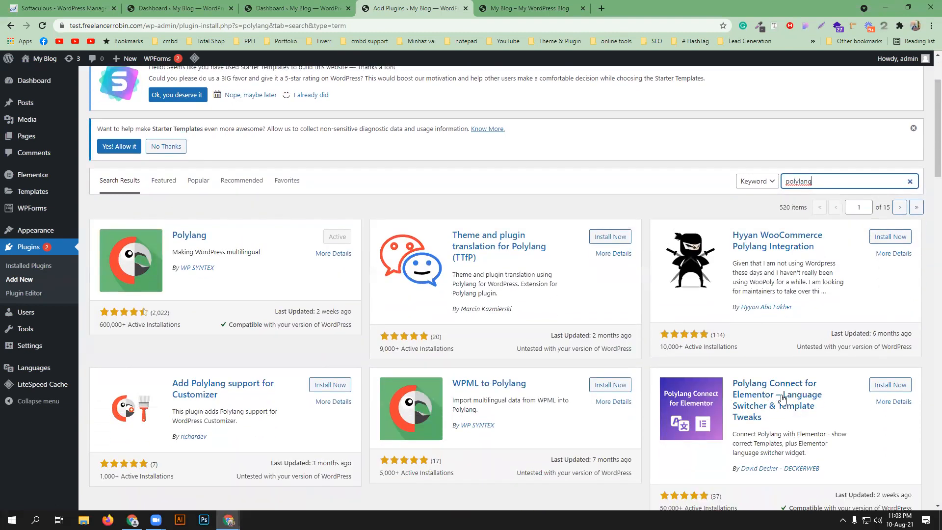
pyautogui.scroll(-1, 795, 392)
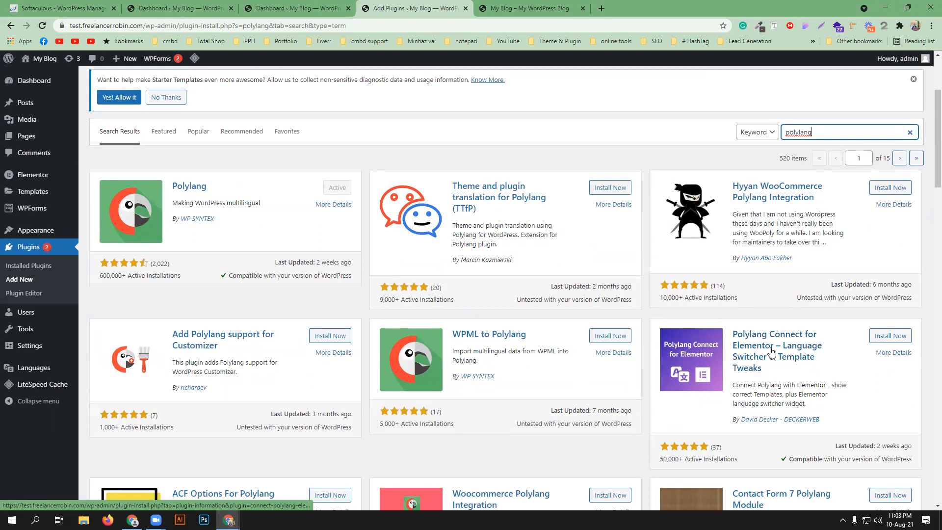
pyautogui.click(886, 338)
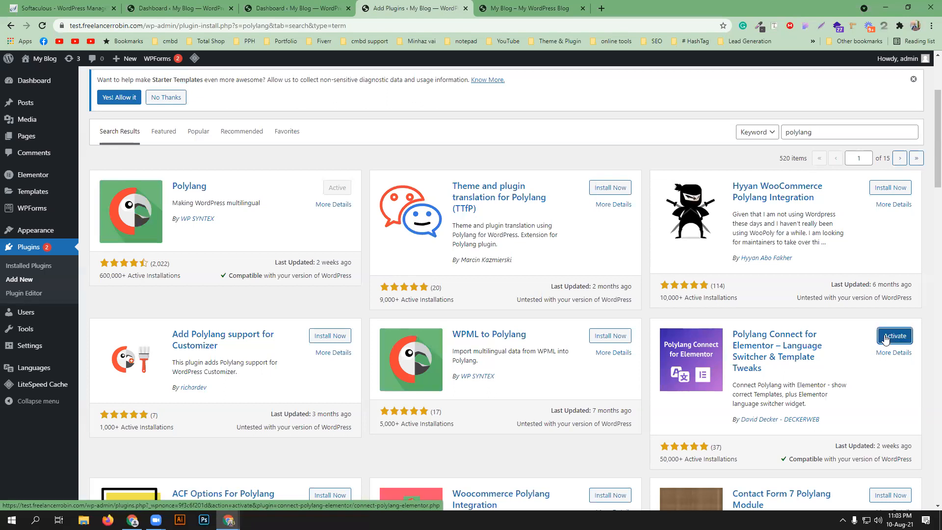
pyautogui.click(885, 338)
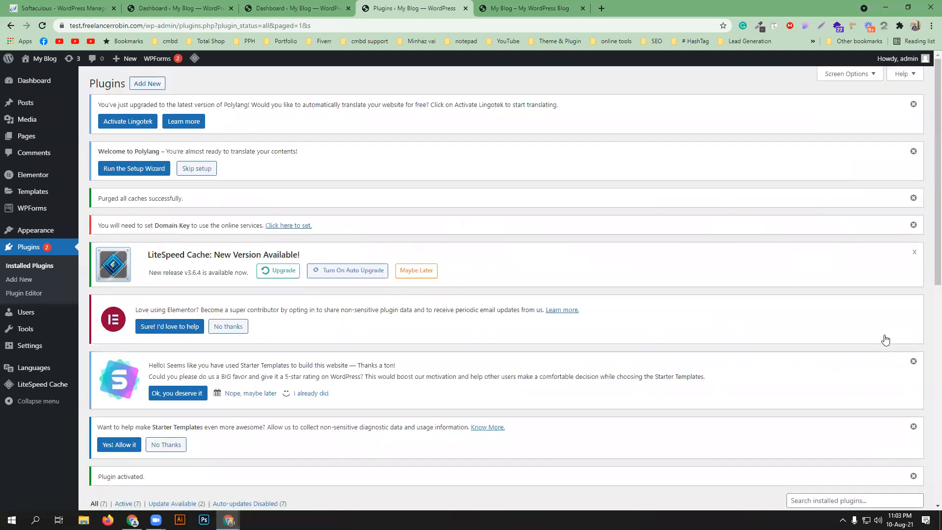
# - View Polylang's Settings page, and open its Languages page
pyautogui.moveTo(22, 369)
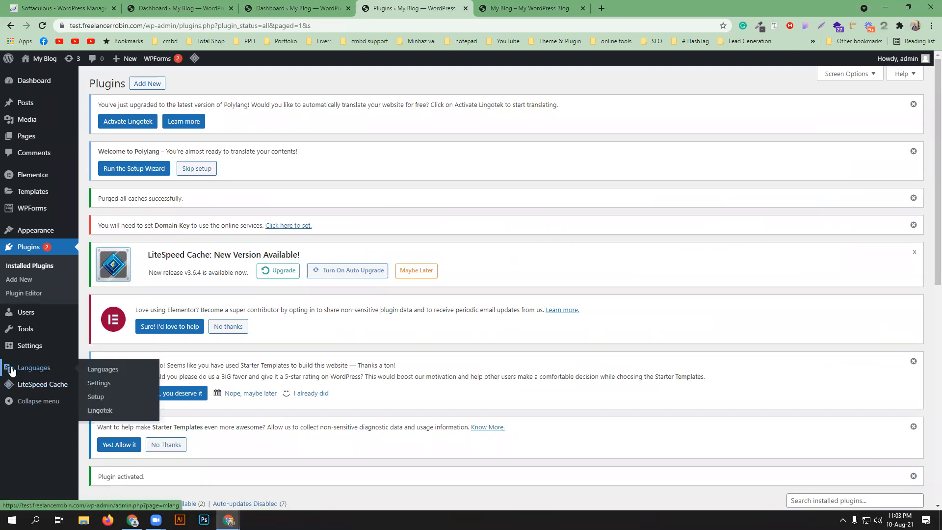
pyautogui.click(98, 384)
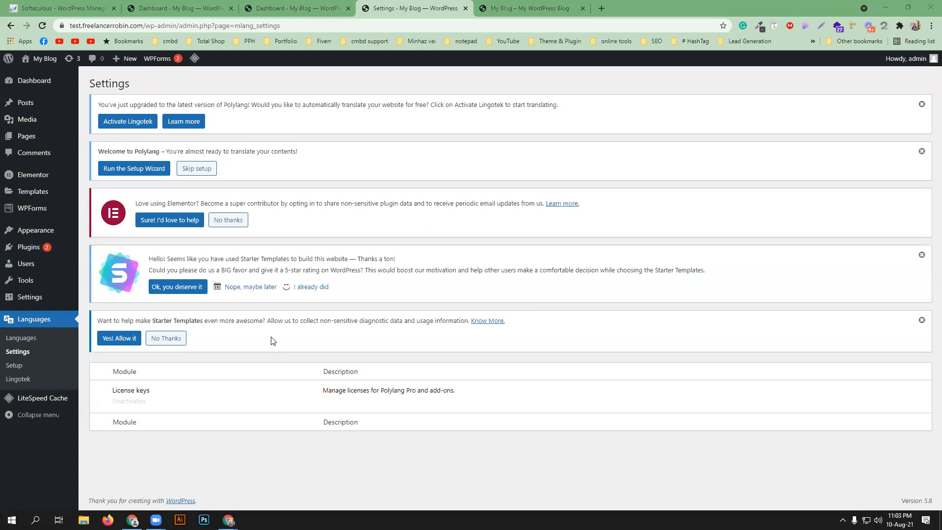
pyautogui.click(22, 338)
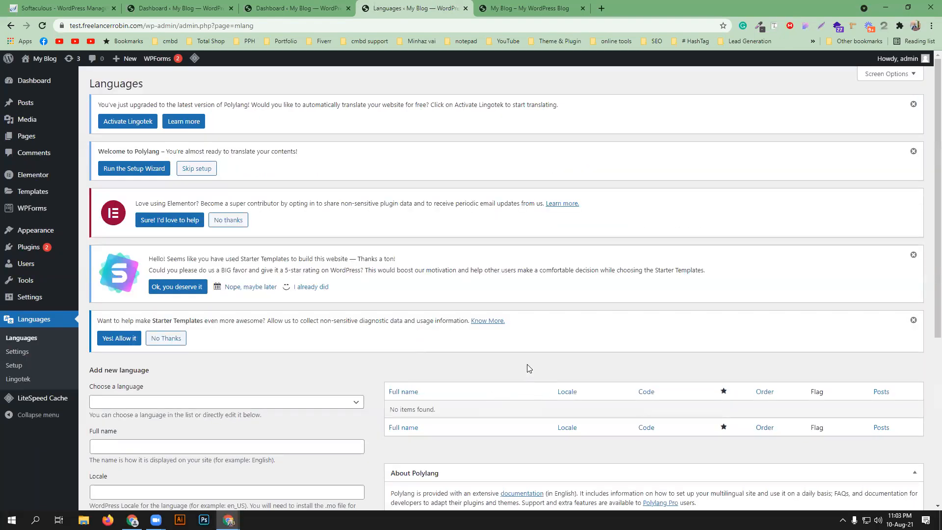
# - Add English - en_GB as a site language with its prefilled name, locale, code, left-to-right direction and United Kingdom flag
pyautogui.scroll(-2, 530, 365)
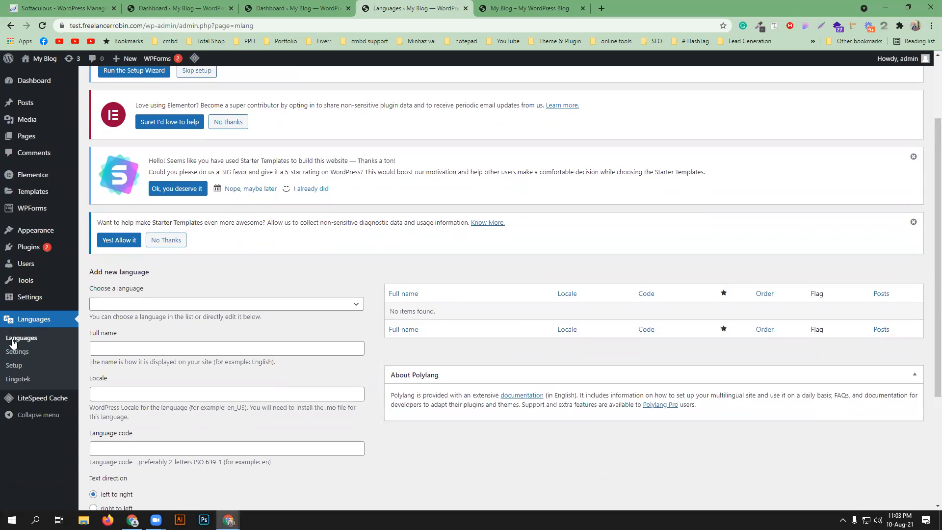
pyautogui.click(225, 305)
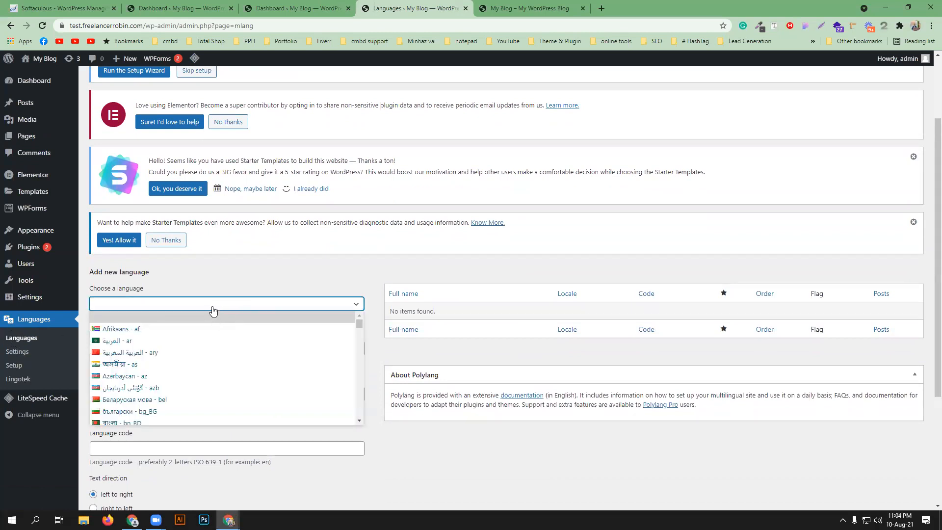
pyautogui.scroll(-3, 231, 379)
pyautogui.scroll(-3, 229, 379)
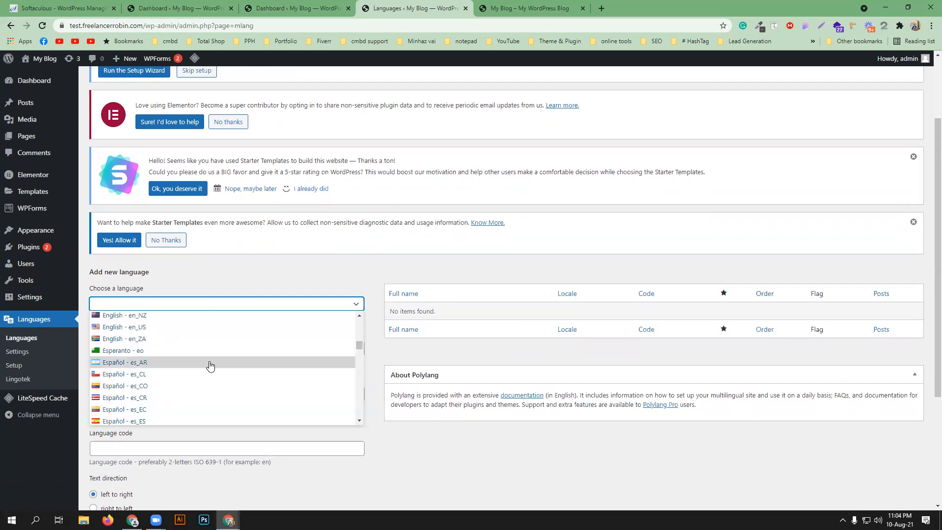
pyautogui.scroll(1, 178, 339)
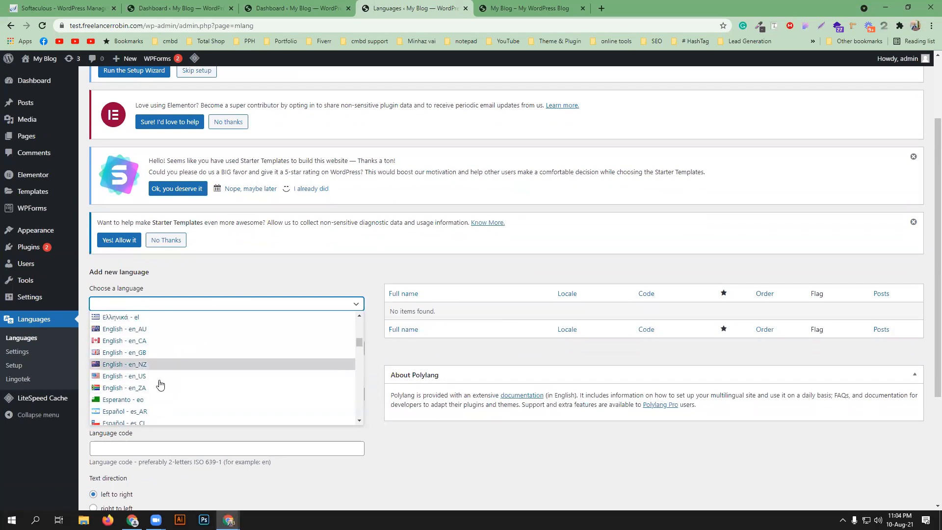
pyautogui.click(172, 353)
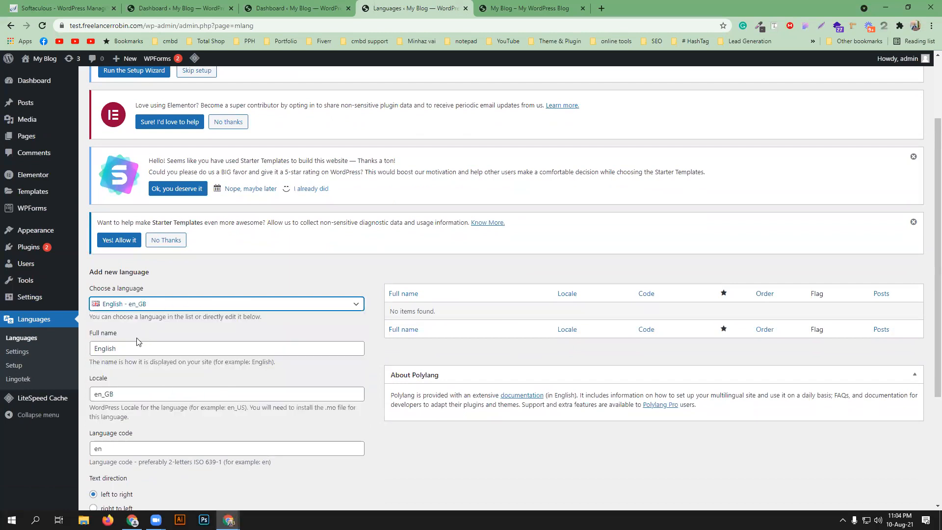
pyautogui.scroll(-1, 154, 351)
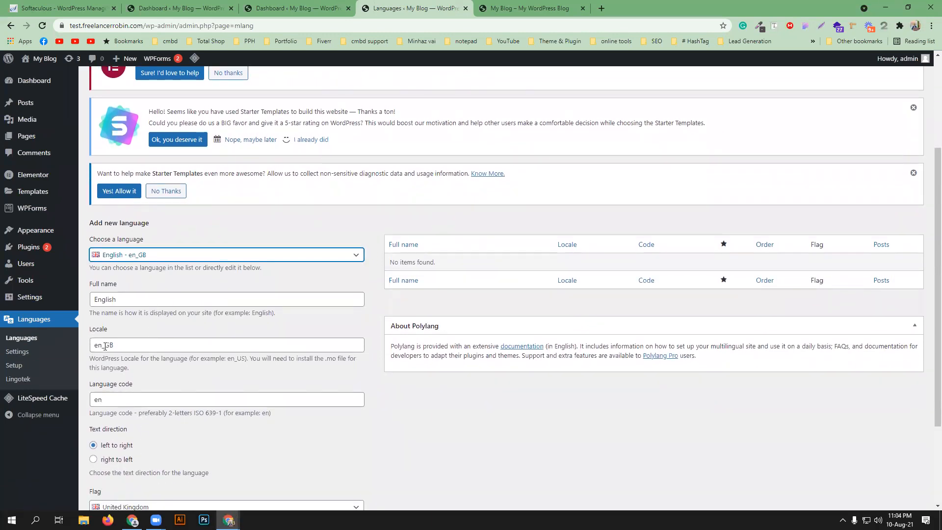
pyautogui.scroll(-1, 94, 350)
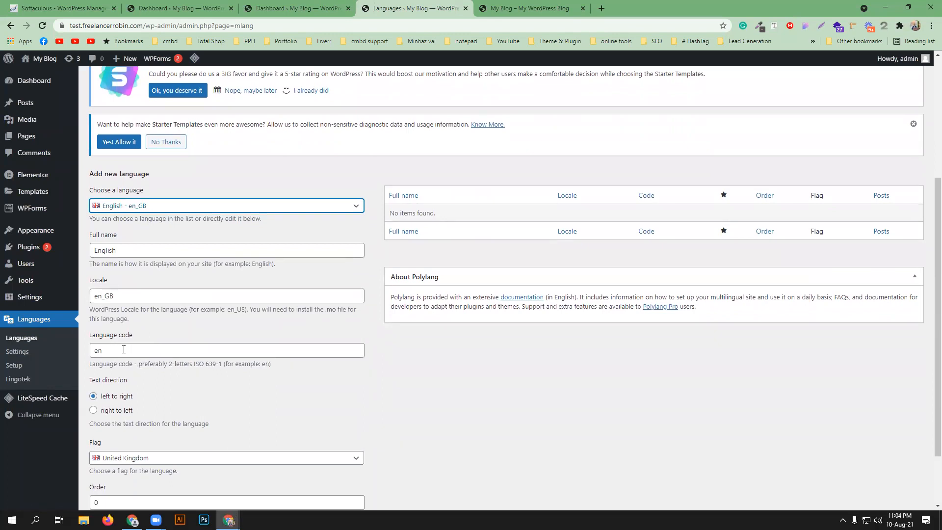
pyautogui.scroll(-2, 124, 350)
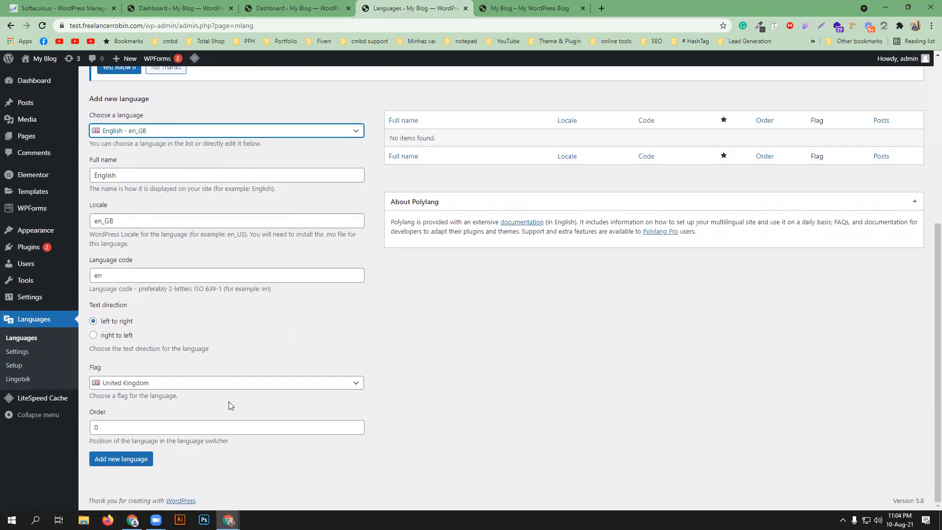
pyautogui.click(144, 459)
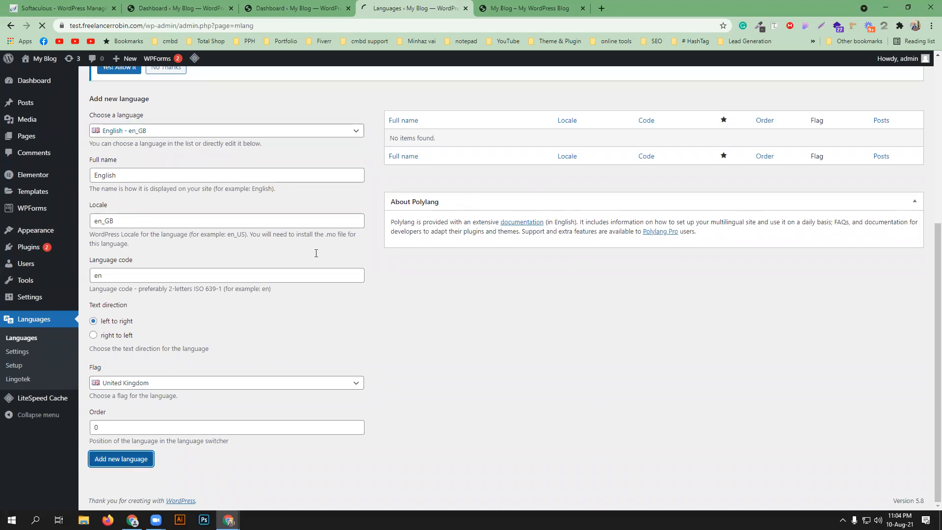
# - Add বাংলা - bn_BD as a second site language with its prefilled name, locale, code bn and left-to-right direction
pyautogui.scroll(1, 593, 288)
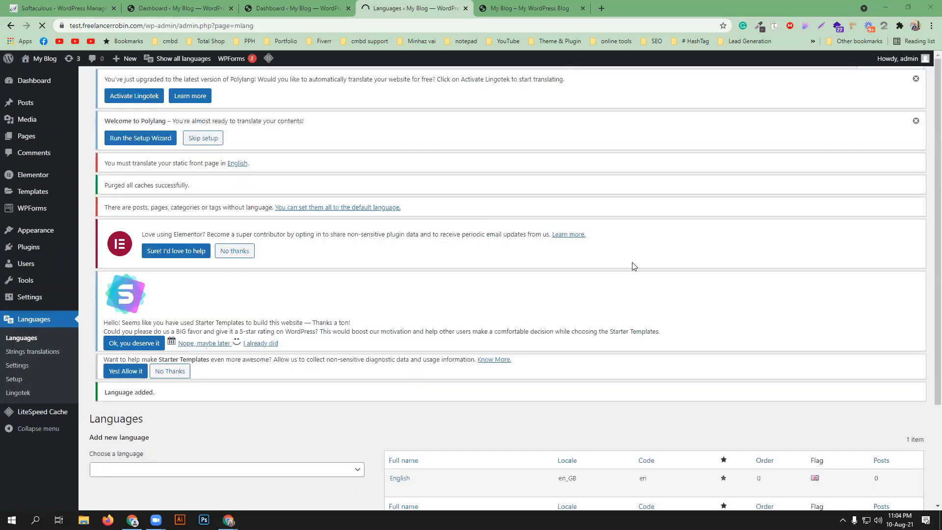
pyautogui.scroll(-2, 667, 393)
pyautogui.scroll(-1, 669, 390)
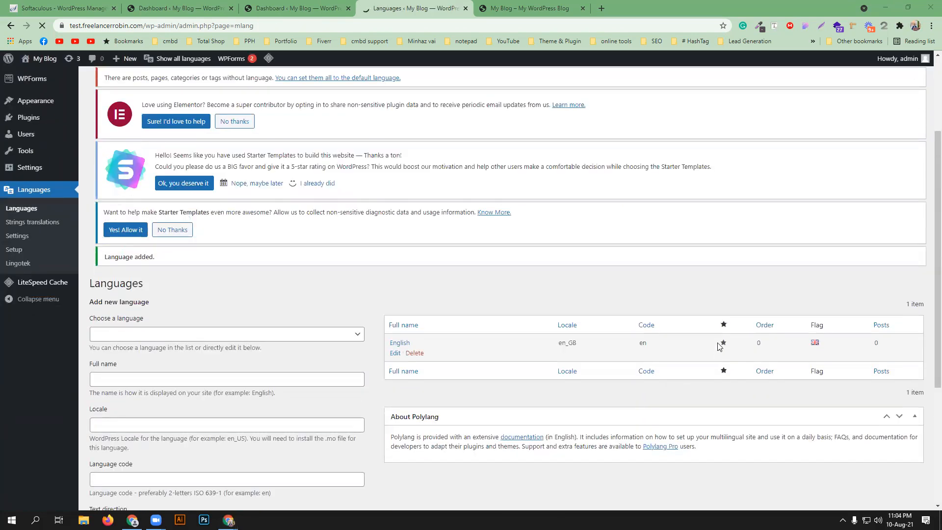
pyautogui.scroll(-2, 230, 354)
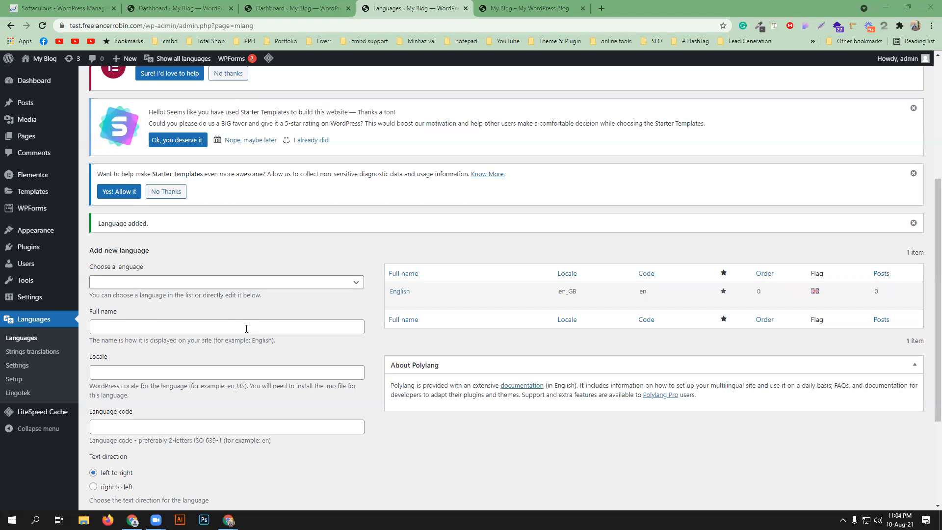
pyautogui.click(244, 283)
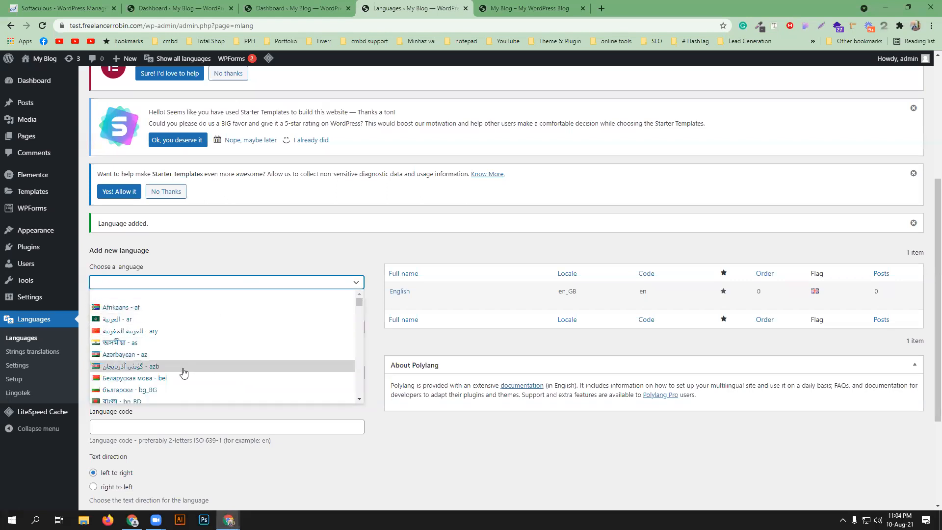
pyautogui.click(186, 398)
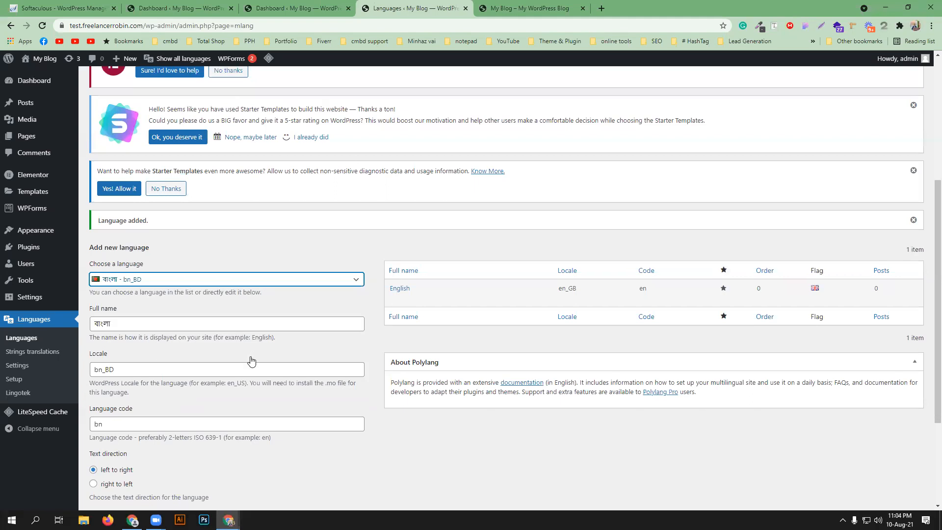
pyautogui.scroll(-3, 196, 403)
pyautogui.click(123, 462)
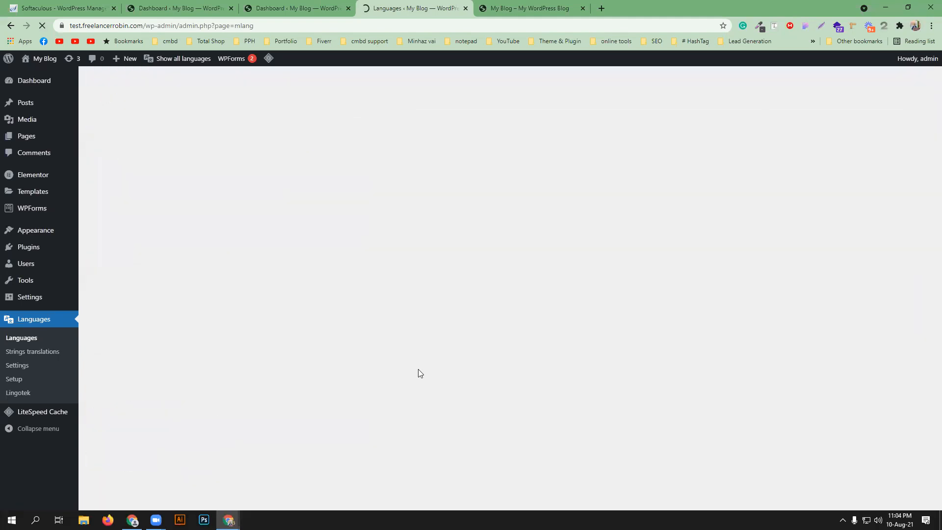
pyautogui.scroll(-6, 368, 374)
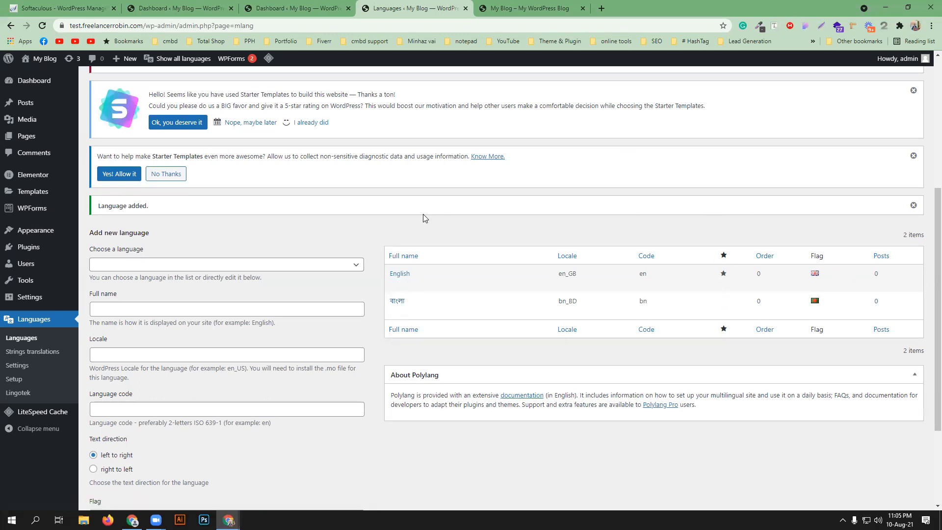
# - Open Polylang's Settings page and look through the options of the URL modifications module
pyautogui.scroll(-2, 286, 344)
pyautogui.click(20, 366)
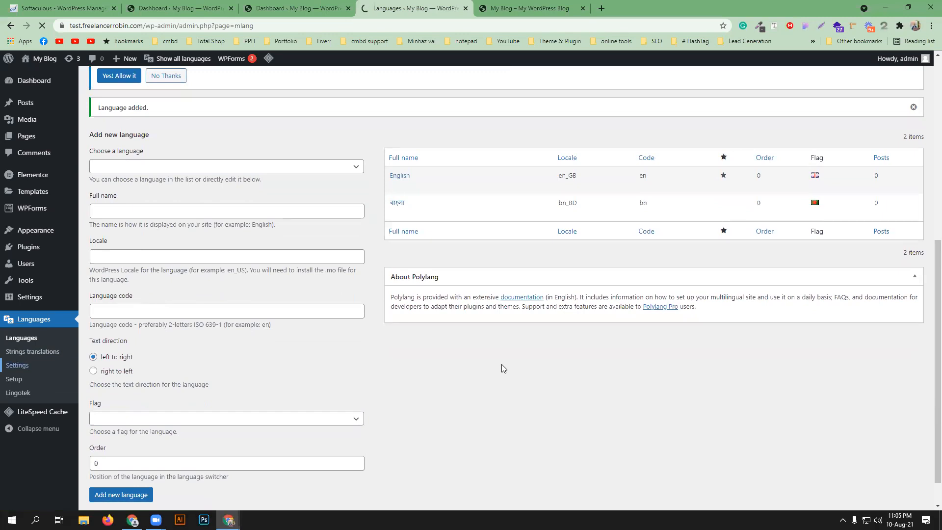
pyautogui.scroll(-2, 221, 339)
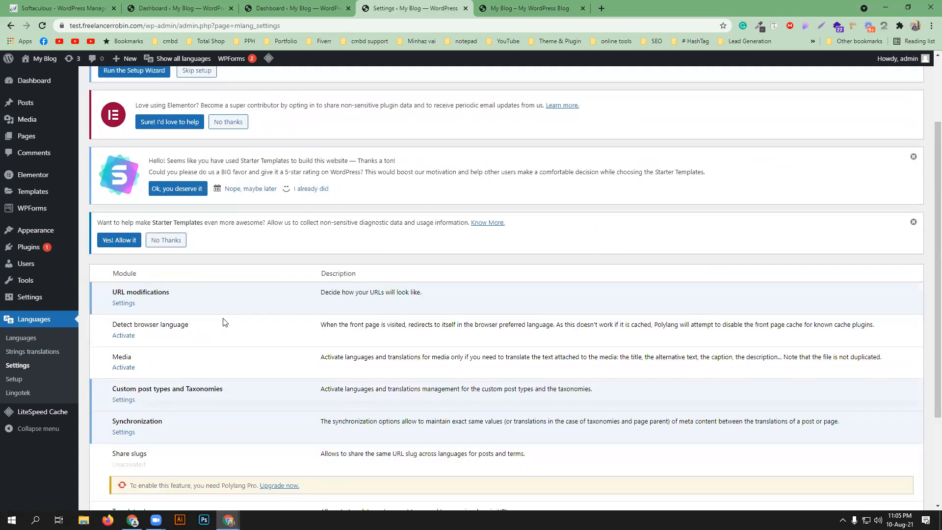
pyautogui.click(123, 303)
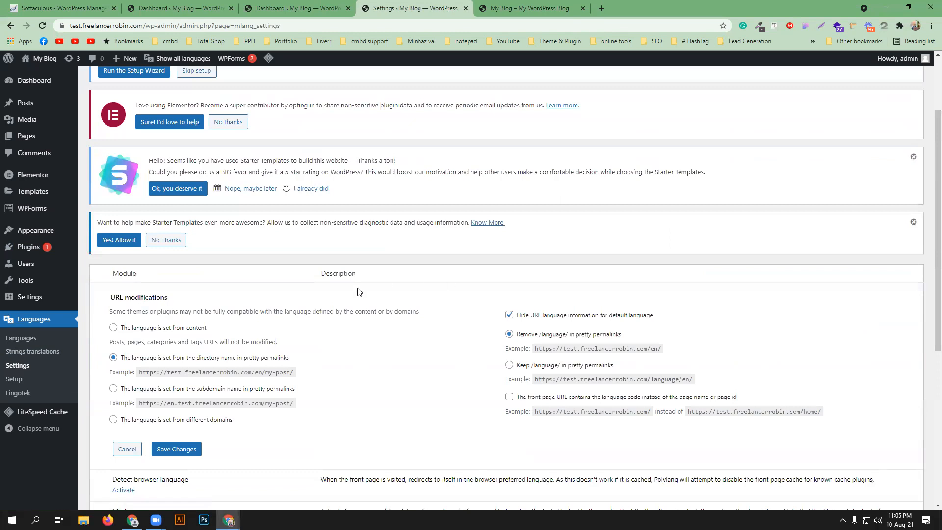
pyautogui.scroll(-2, 357, 292)
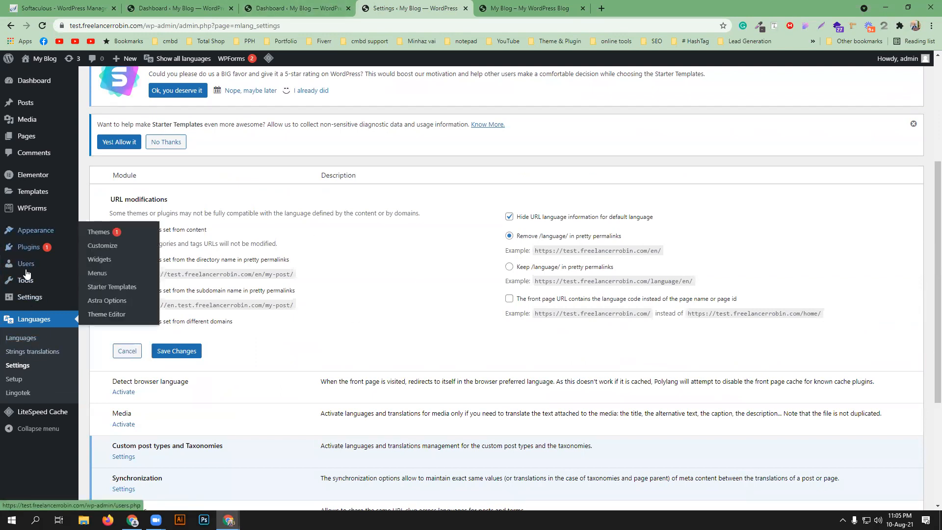
# - Go to the site's Permalinks settings through Reading, choose the Post name structure, and save the changes
pyautogui.moveTo(30, 299)
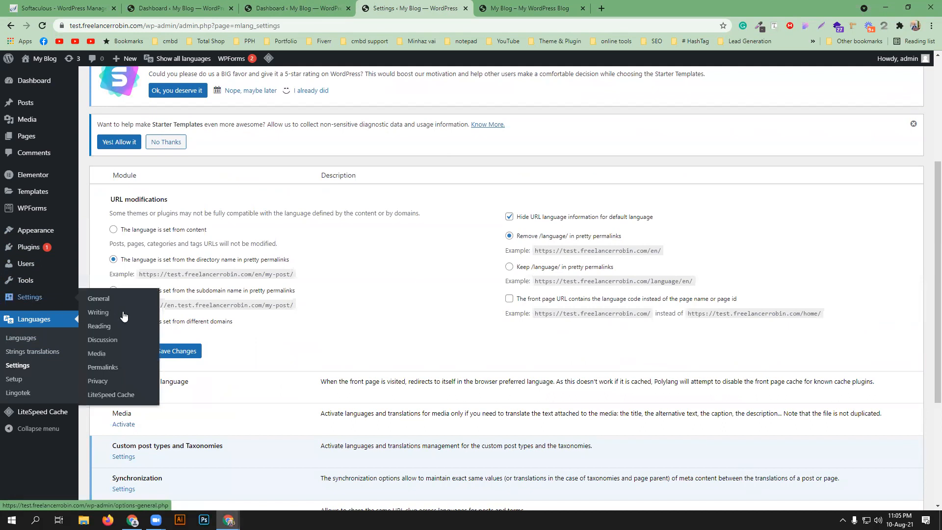
pyautogui.click(103, 327)
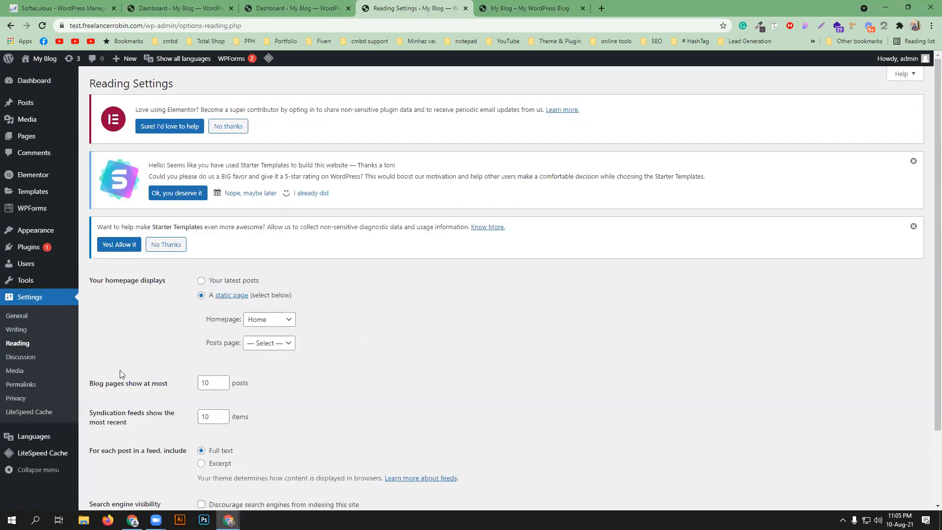
pyautogui.click(27, 388)
pyautogui.scroll(-1, 117, 371)
pyautogui.click(93, 381)
pyautogui.scroll(-3, 160, 442)
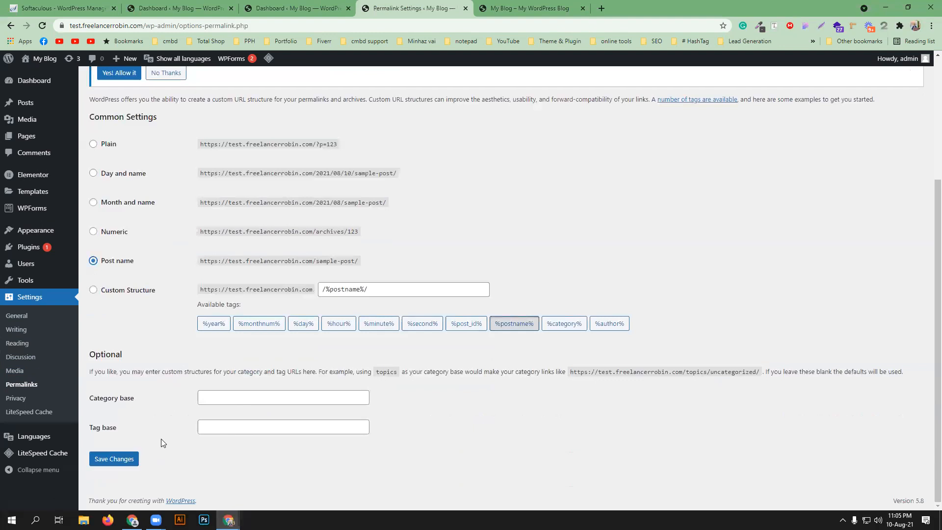
pyautogui.click(119, 459)
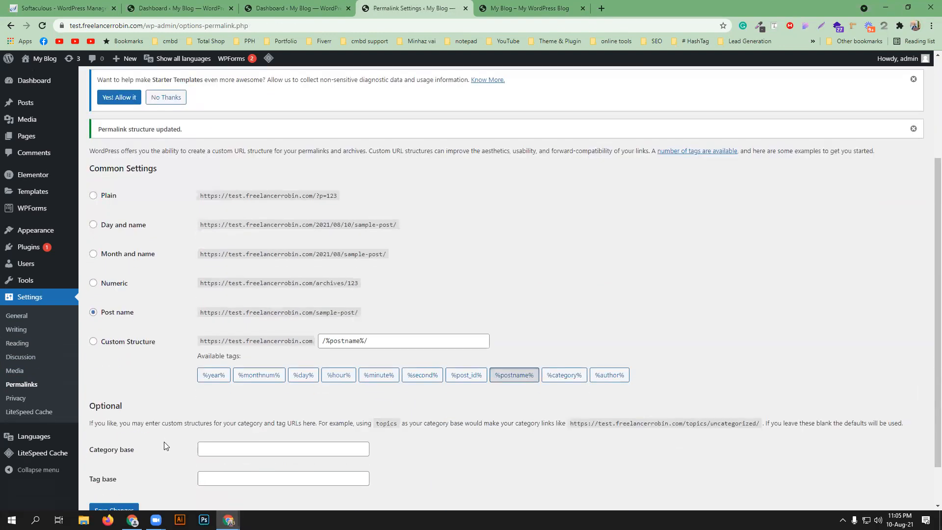
# - Return to Polylang's settings, review how the language is set in URLs, and close the module without saving changes
pyautogui.moveTo(26, 441)
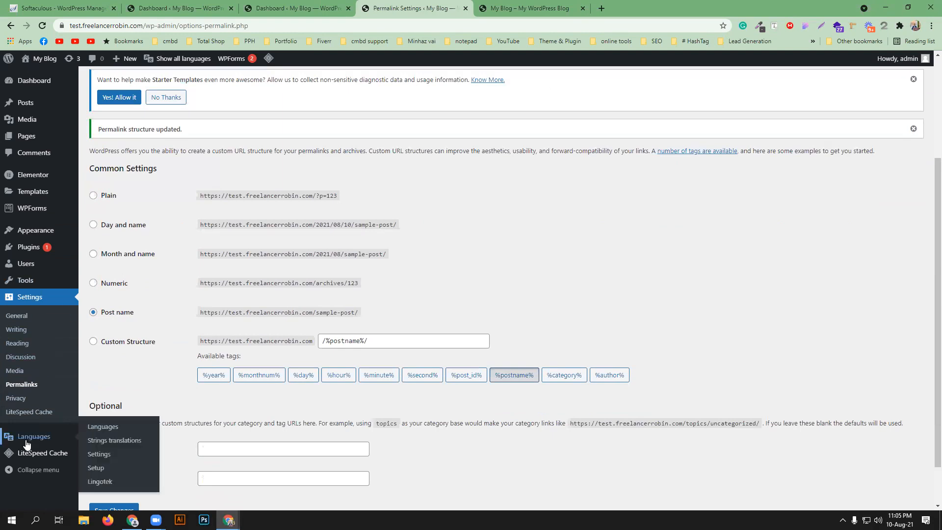
pyautogui.click(120, 454)
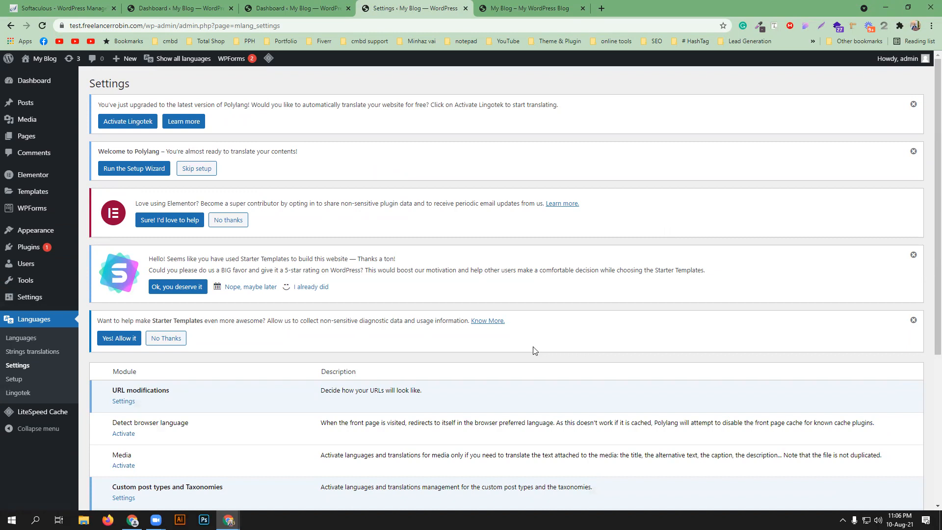
pyautogui.click(123, 401)
pyautogui.scroll(-3, 252, 382)
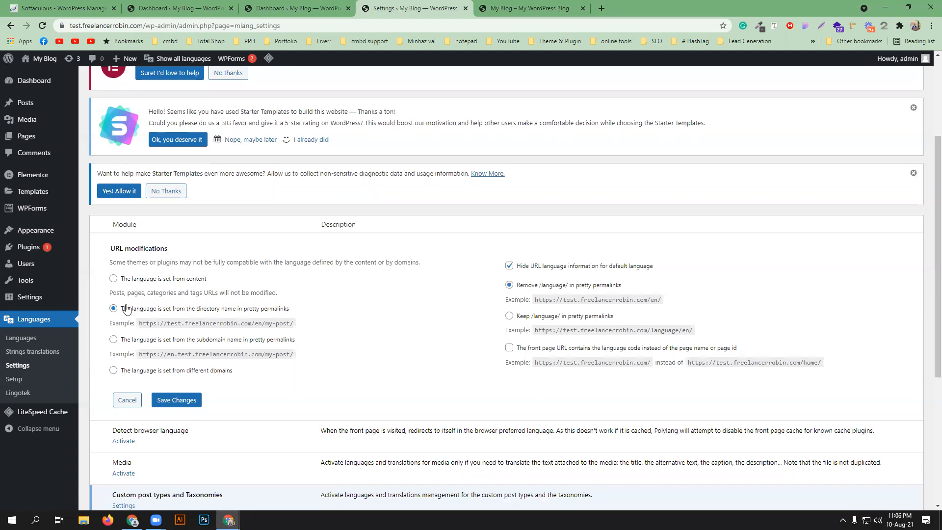
pyautogui.click(132, 400)
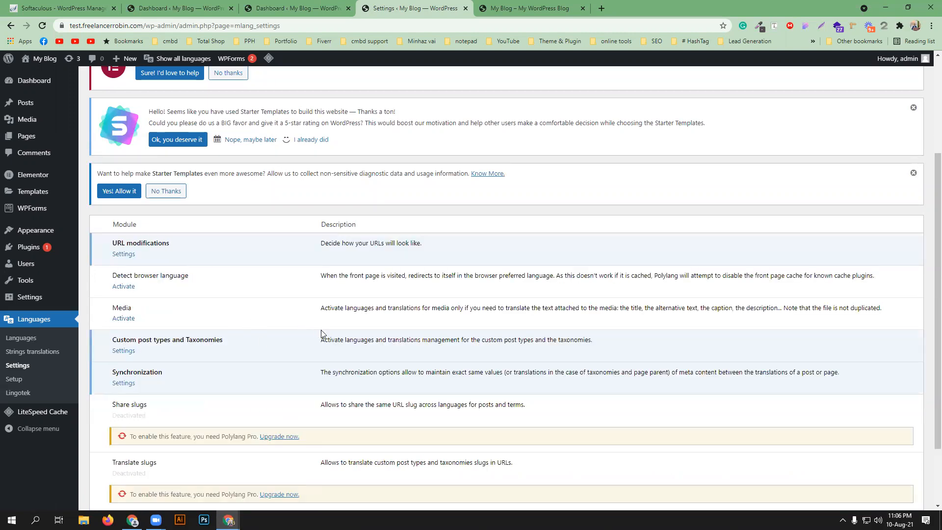
# - Activate Polylang's Media and Detect browser language modules, and open the Custom post types and Taxonomies settings
pyautogui.click(129, 319)
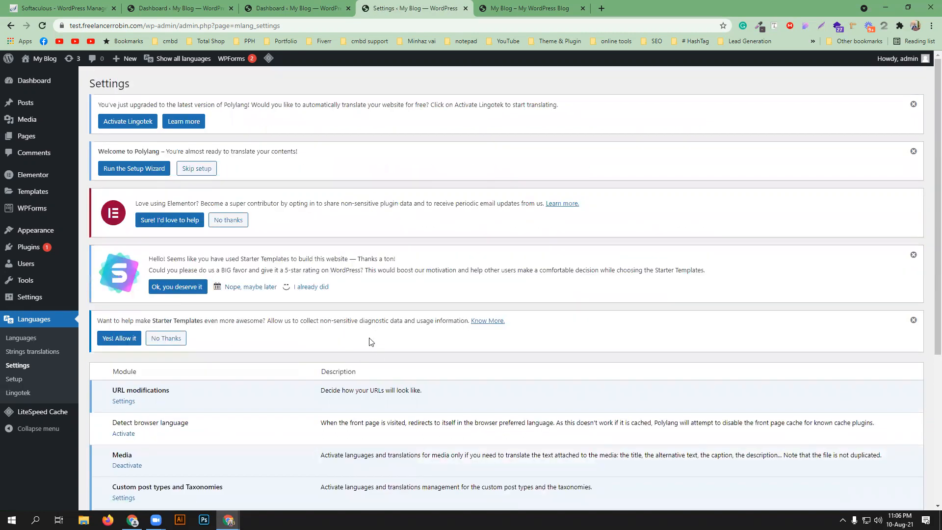
pyautogui.scroll(-2, 372, 342)
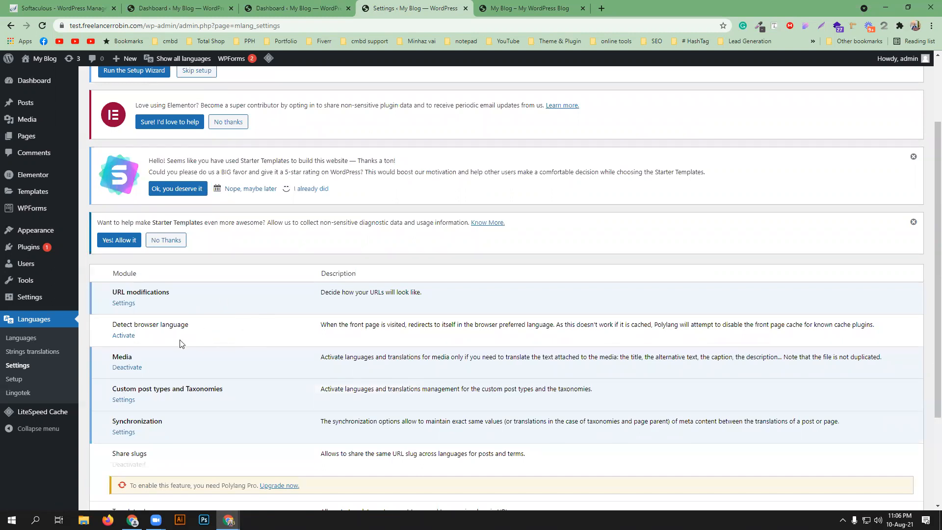
pyautogui.click(126, 336)
pyautogui.scroll(-6, 246, 333)
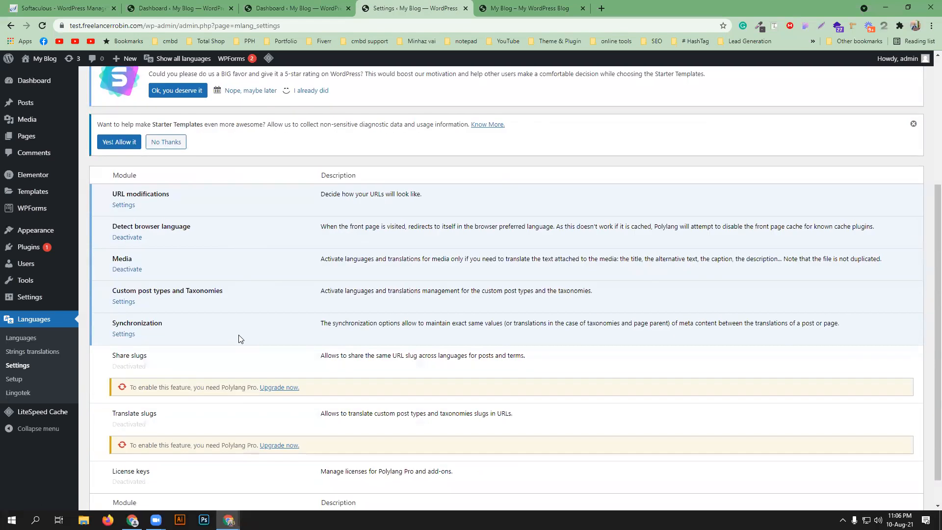
pyautogui.click(122, 305)
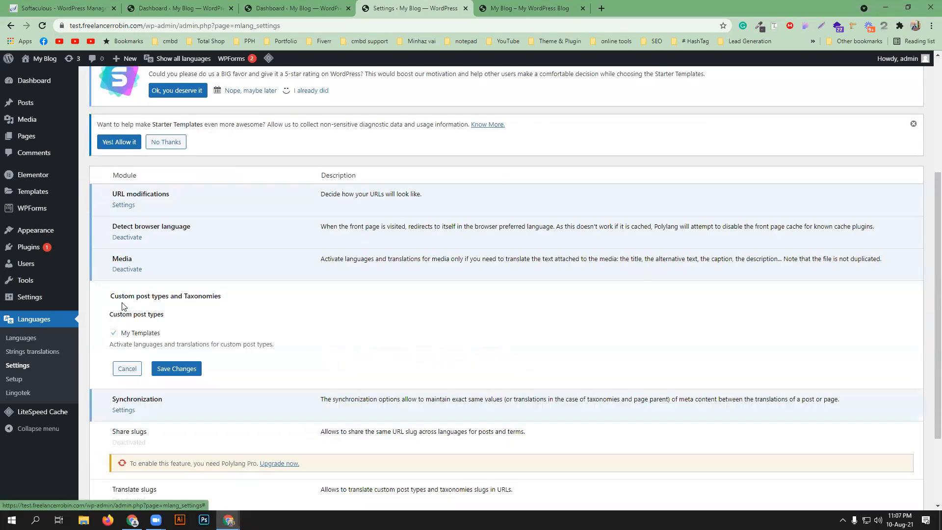
# - Turn on synchronization for Taxonomies, Custom fields, Comment status, Published date, Post format, Page parent, Page template, Page order and Featured image, and save
pyautogui.scroll(-3, 219, 356)
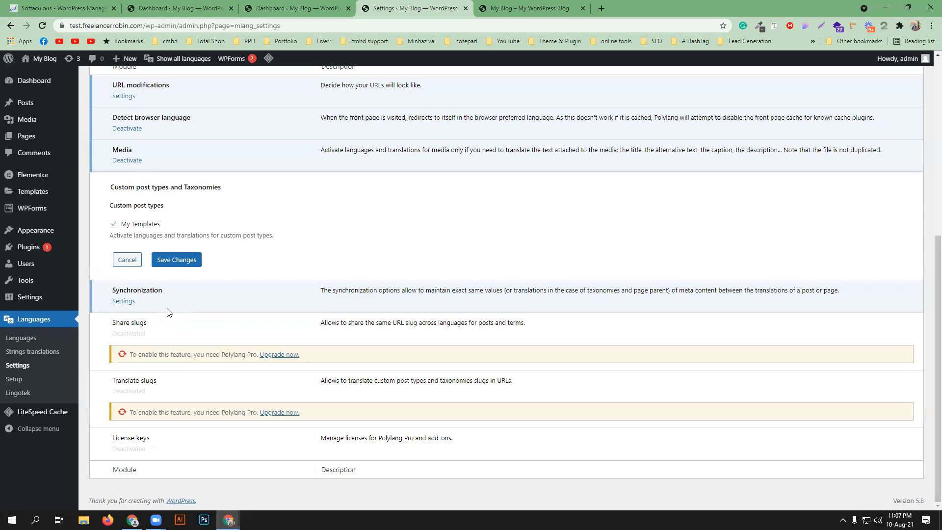
pyautogui.click(123, 301)
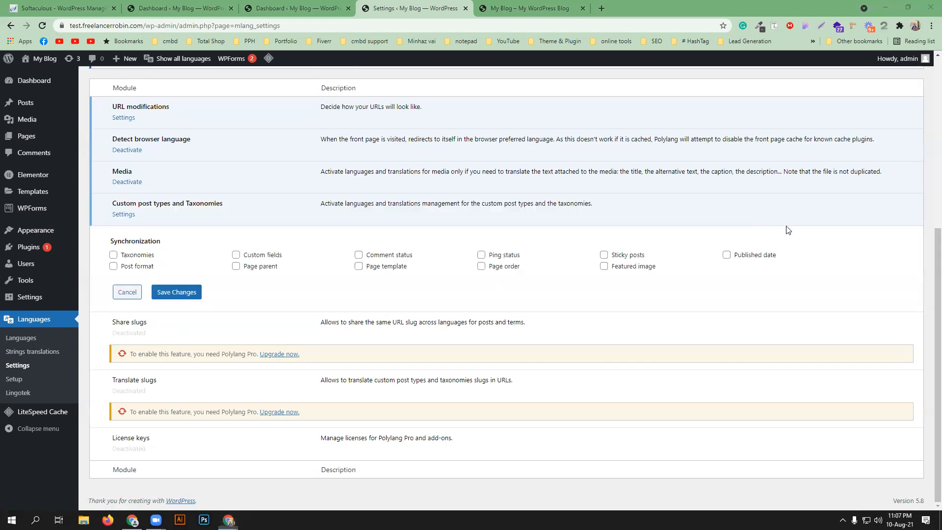
pyautogui.click(637, 268)
pyautogui.click(752, 255)
pyautogui.click(404, 269)
pyautogui.click(512, 269)
pyautogui.click(273, 268)
pyautogui.click(249, 255)
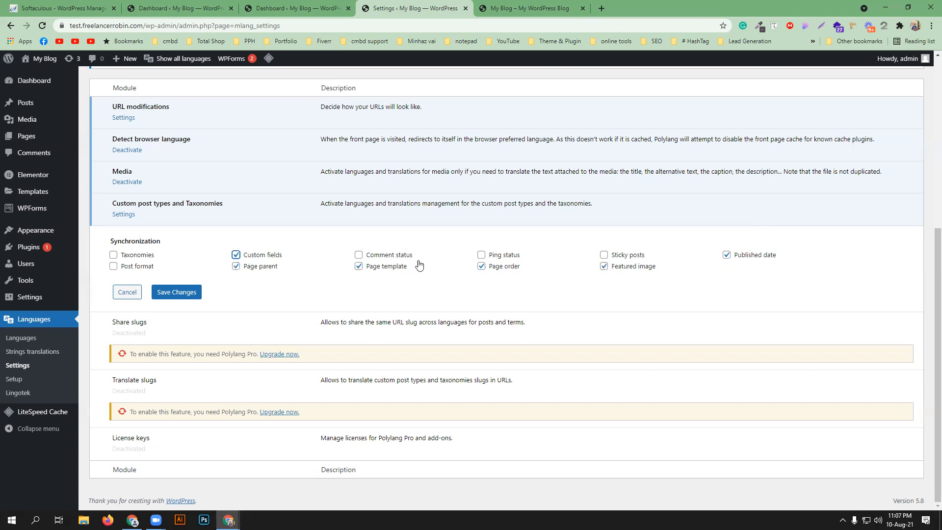
pyautogui.click(389, 256)
pyautogui.click(137, 268)
pyautogui.click(133, 255)
pyautogui.click(172, 294)
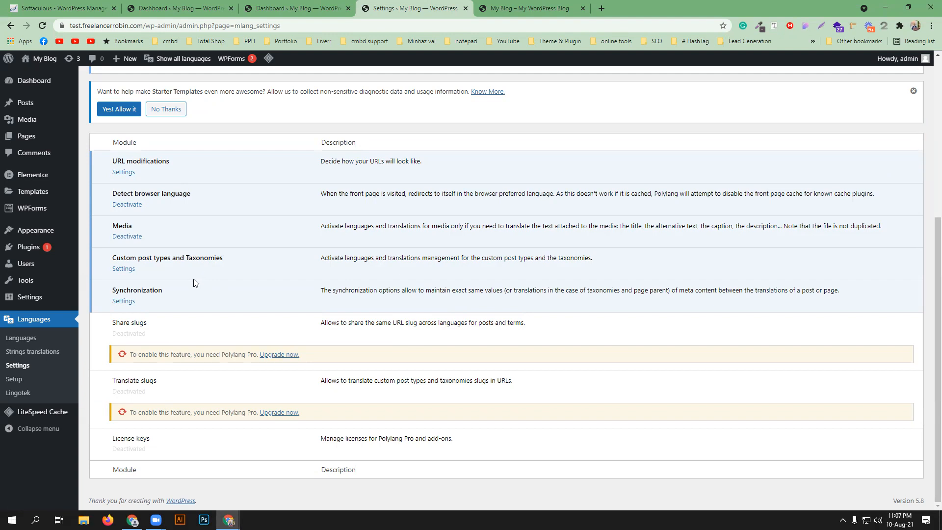
# - Open the Pages list in a new browser tab, and open the Home page for editing in another tab
pyautogui.middleClick(34, 153)
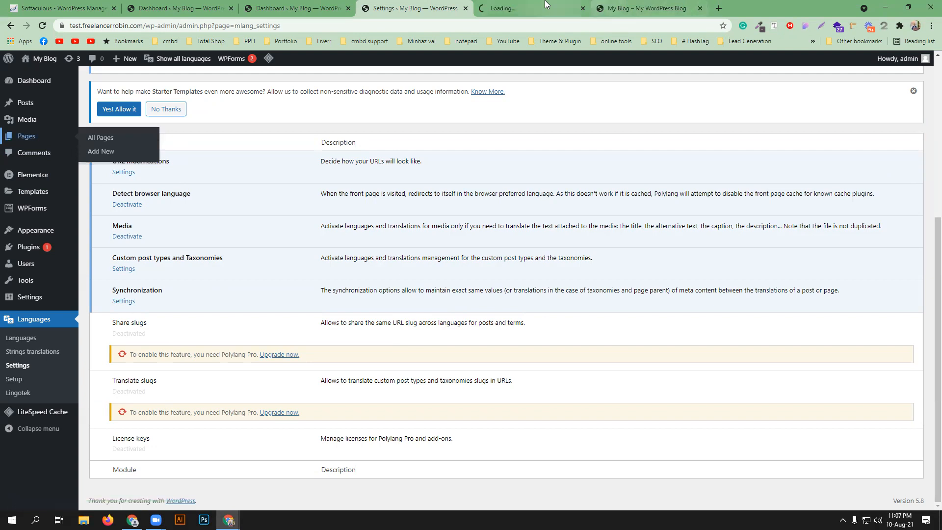
pyautogui.click(525, 8)
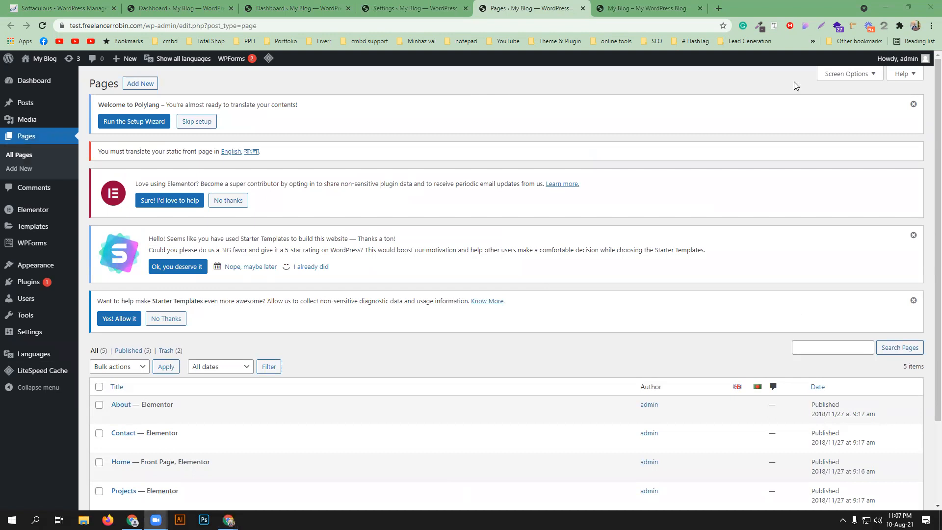
pyautogui.scroll(-2, 794, 82)
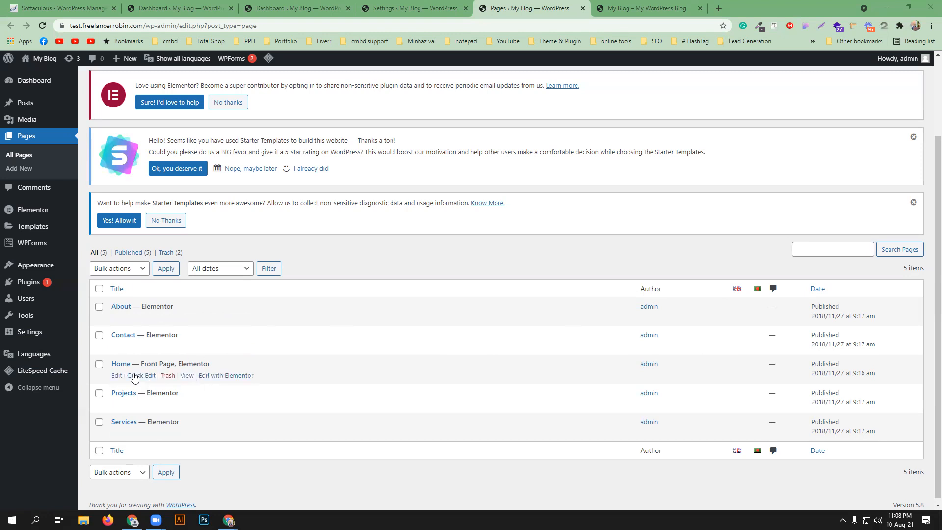
pyautogui.middleClick(117, 377)
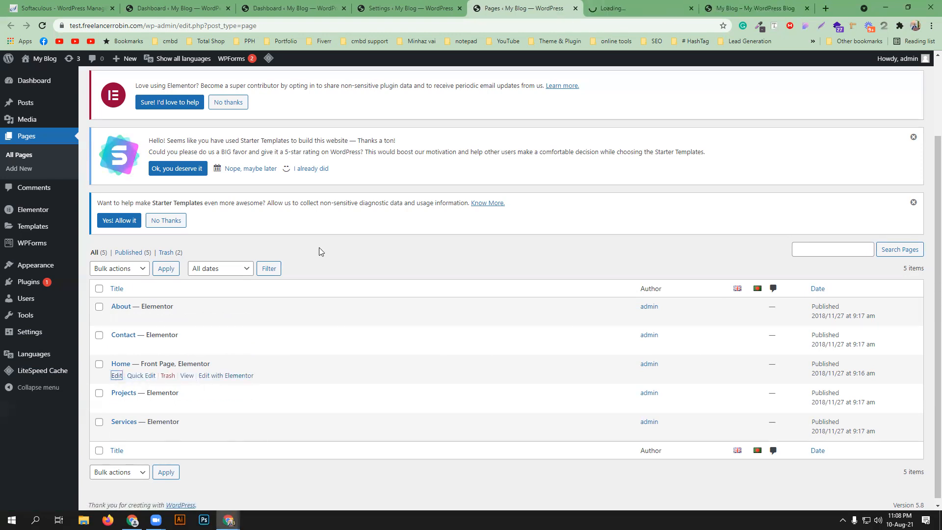
pyautogui.click(622, 4)
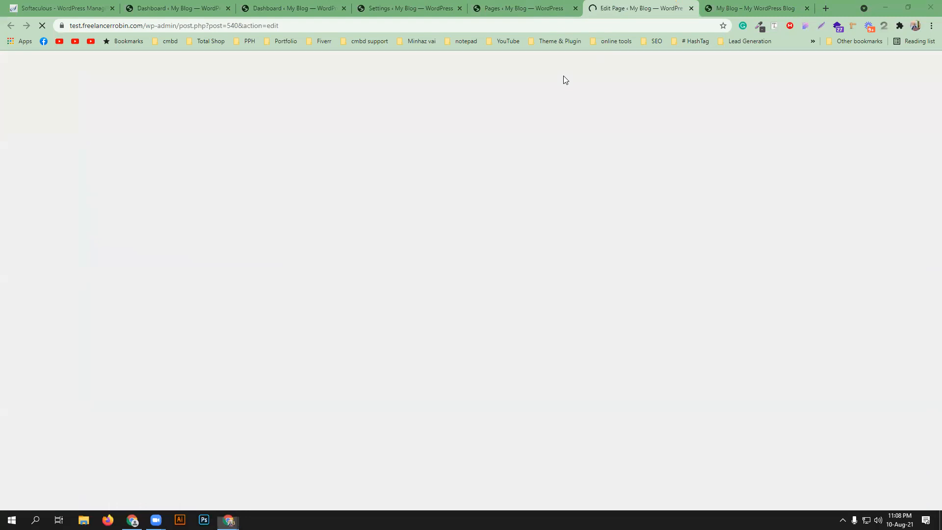
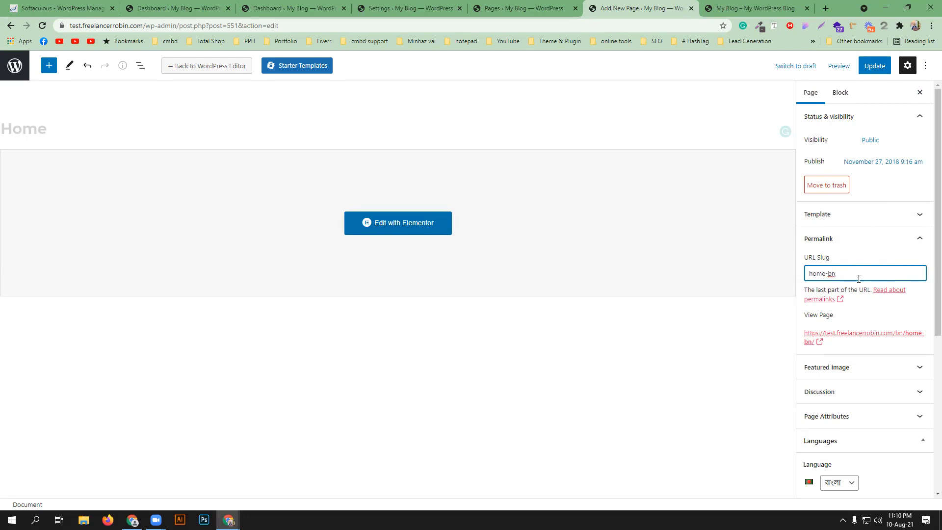
# - Update the Bangla Home page with the URL slug home-bn, and open it for editing in Elementor
pyautogui.click(870, 68)
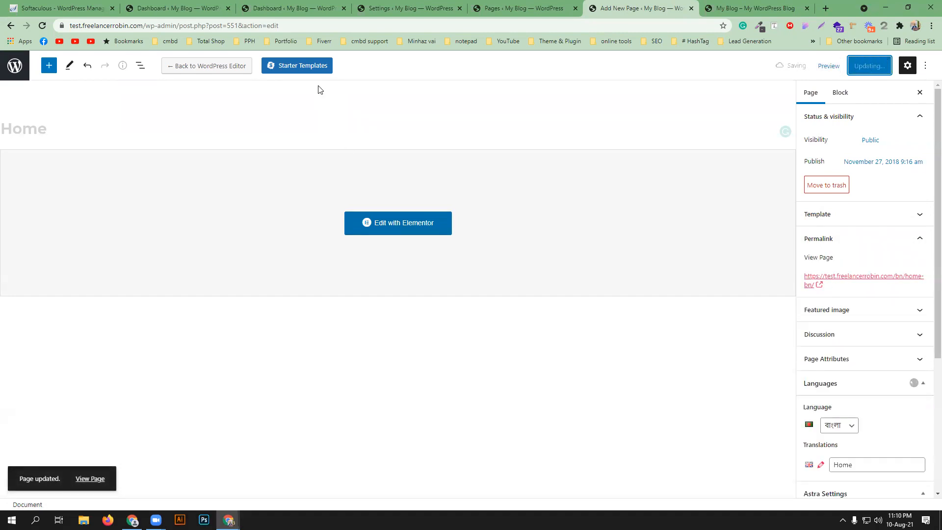
pyautogui.click(423, 225)
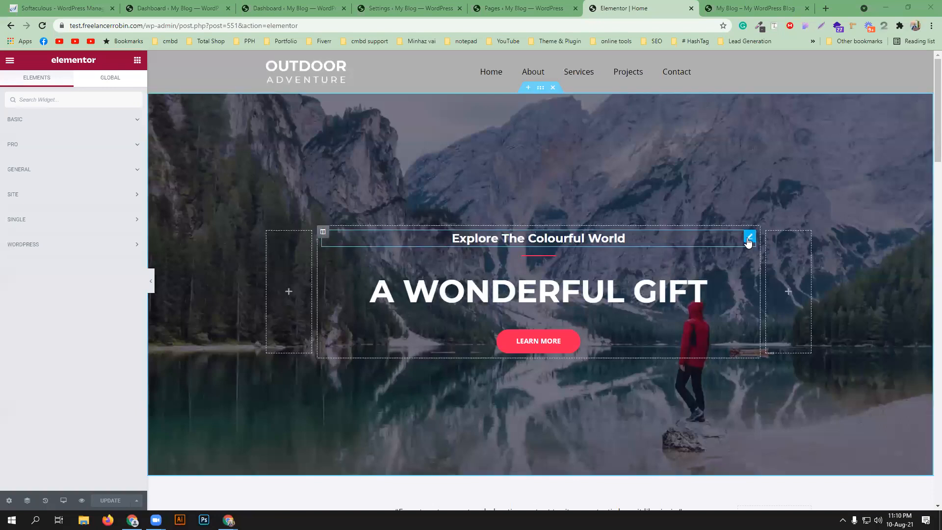
# - Copy the title of the "Explore The Colourful World" hero heading and open a new browser tab
pyautogui.click(748, 238)
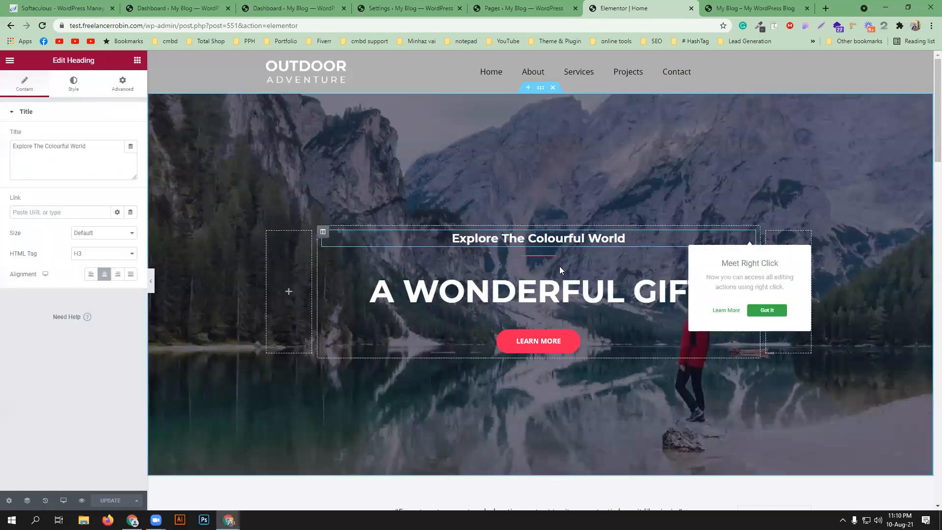
pyautogui.tripleClick(98, 147)
pyautogui.hotkey('ctrl', 'c')
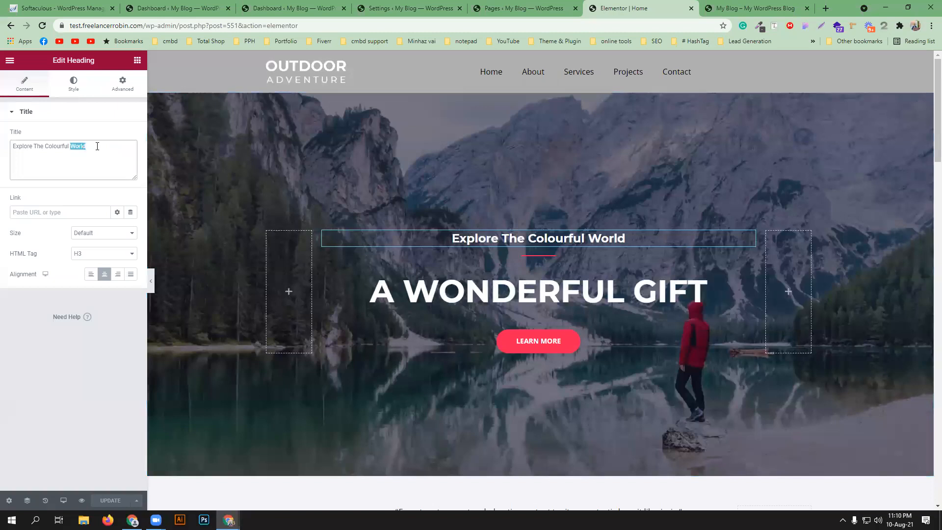
pyautogui.click(825, 9)
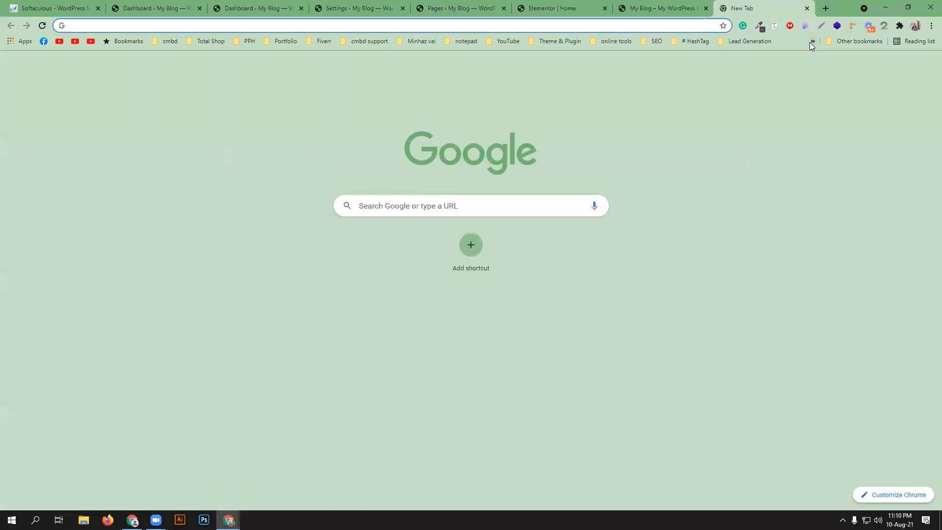
pyautogui.middleClick(813, 43)
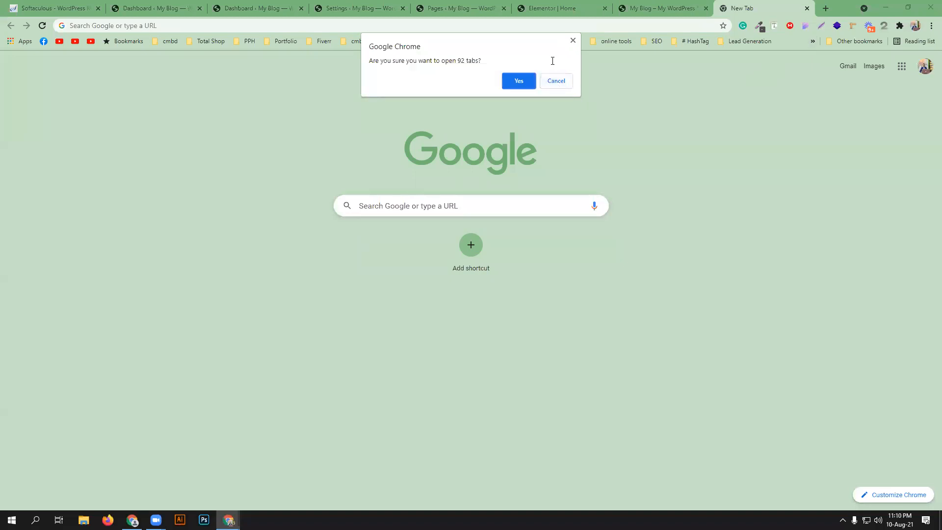
pyautogui.click(558, 80)
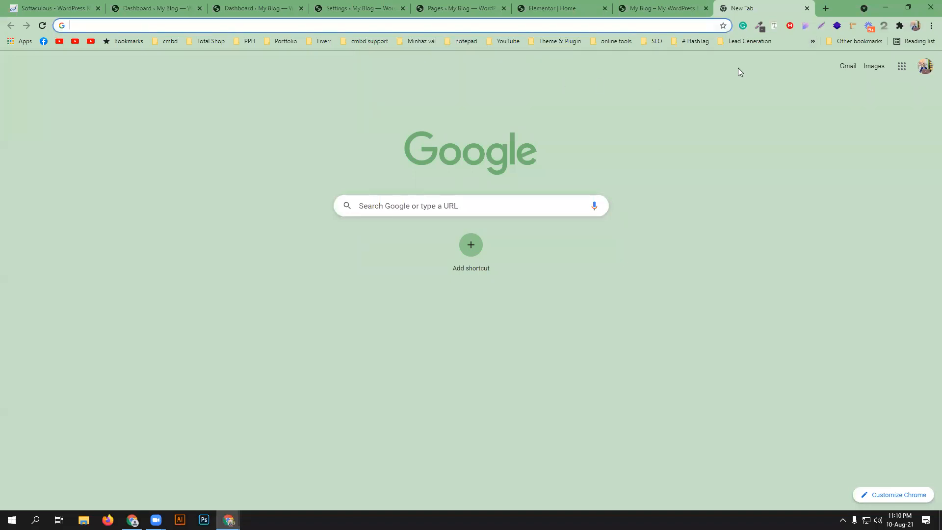
pyautogui.middleClick(813, 43)
pyautogui.click(573, 40)
pyautogui.click(565, 27)
# - Open Google Translate in a new browser tab and enter the copied heading "Explore The Colourful World" for English to Bengali translation
pyautogui.hotkey('ctrl', 't')
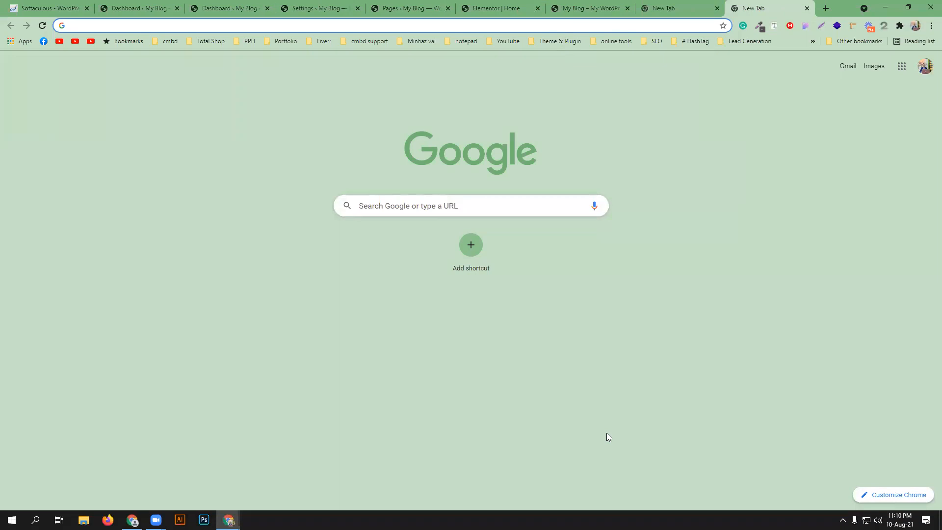
pyautogui.hotkey('alt', 'Tab')
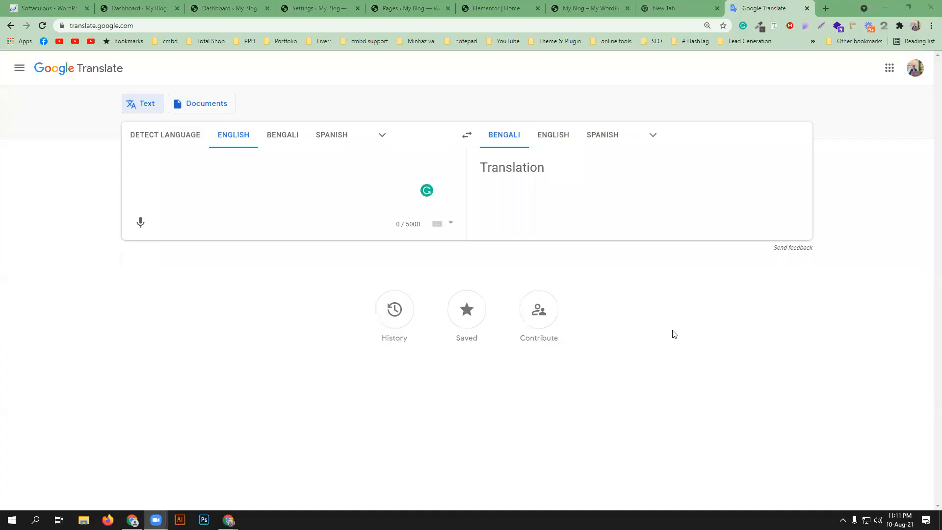
pyautogui.click(280, 176)
pyautogui.rightClick(279, 175)
pyautogui.click(304, 253)
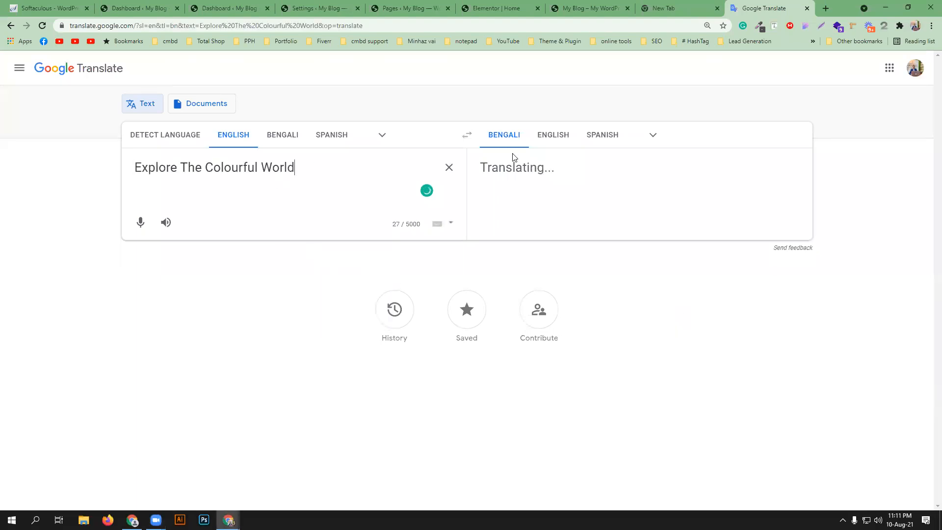
# - Copy the Bengali translation and replace the small hero heading's title in Elementor with "রঙিন পৃথিবী ঘুরে দেখুন"
pyautogui.rightClick(558, 168)
pyautogui.click(579, 175)
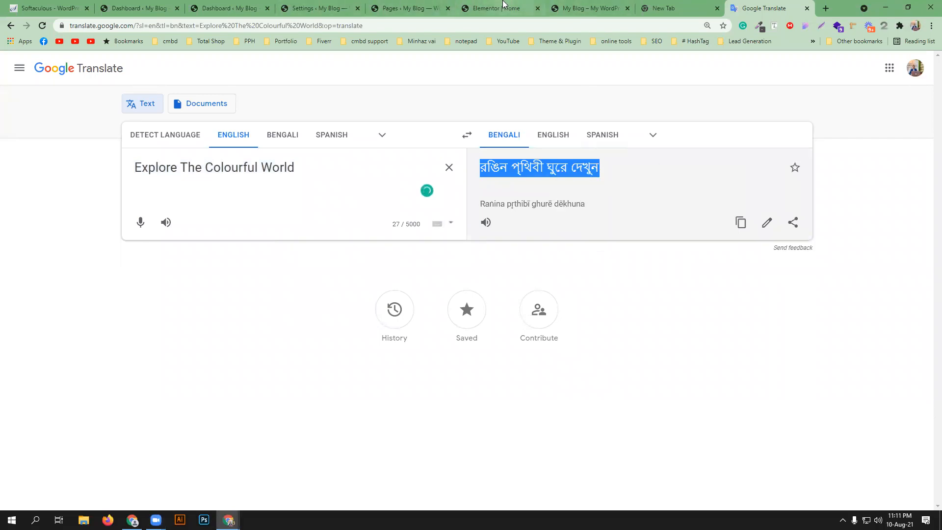
pyautogui.click(478, 4)
pyautogui.hotkey('ctrl', 'v')
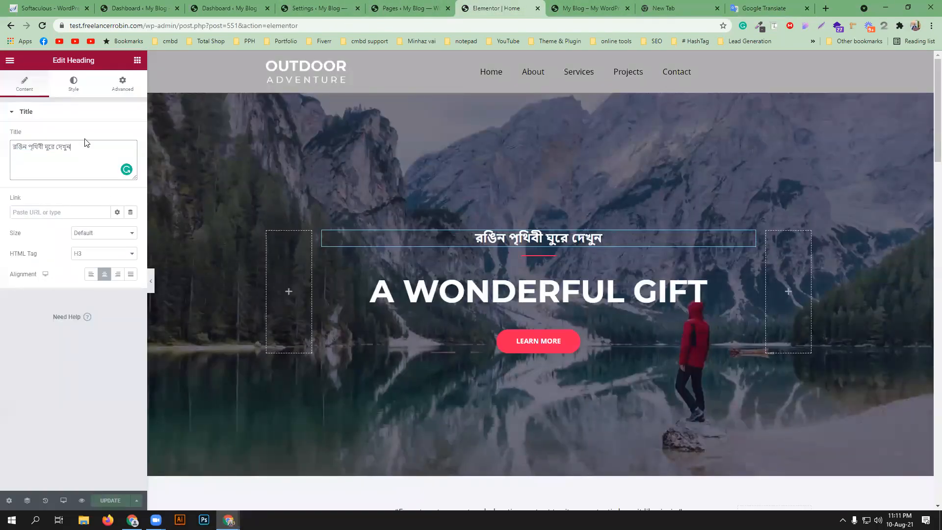
# - Translate the "A Wonderful Gift" heading into Bengali with Google Translate and set its title to "একটি অসাধারণ উপহার"
pyautogui.click(591, 298)
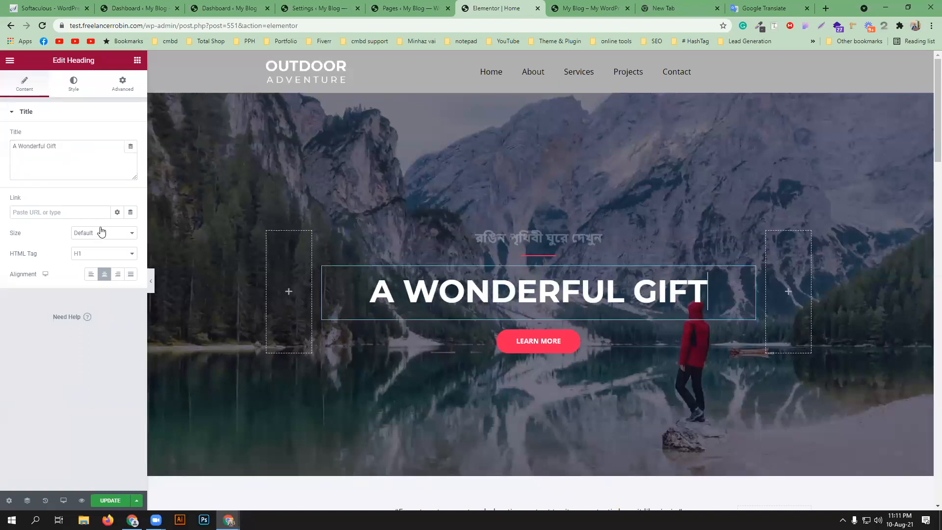
pyautogui.tripleClick(66, 150)
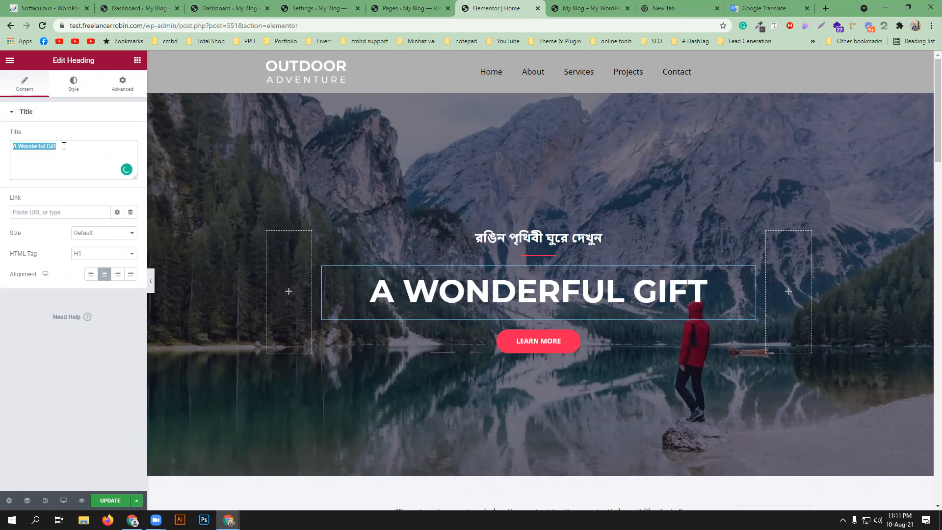
pyautogui.click(765, 8)
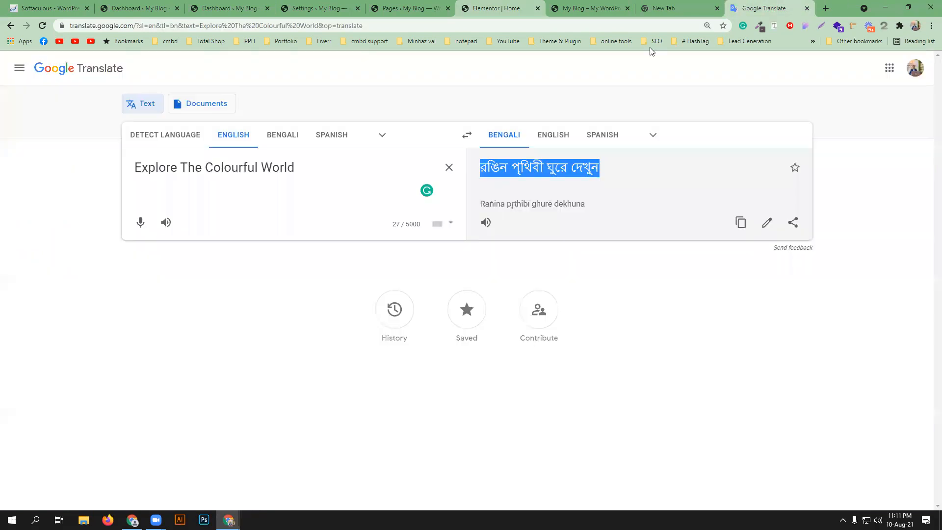
pyautogui.tripleClick(252, 179)
pyautogui.hotkey('ctrl', 'v')
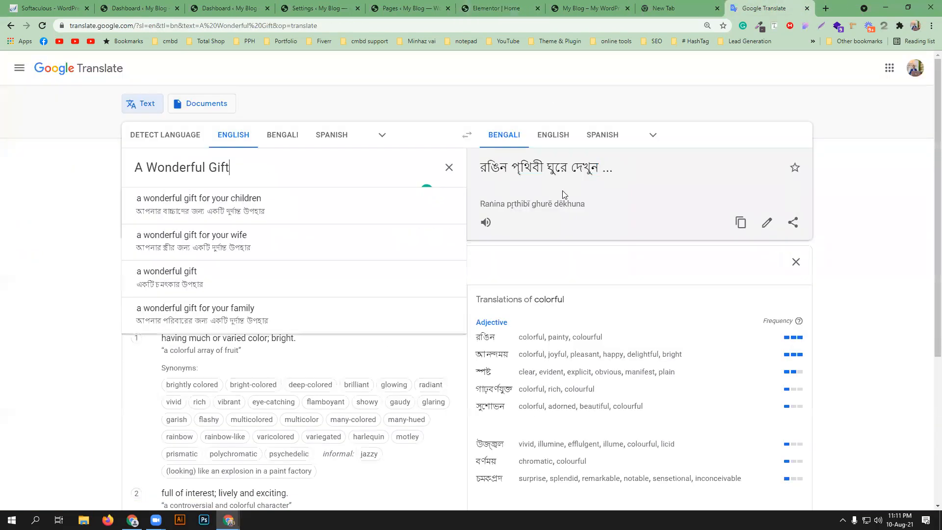
pyautogui.tripleClick(545, 167)
pyautogui.rightClick(550, 167)
pyautogui.click(564, 173)
pyautogui.click(473, 8)
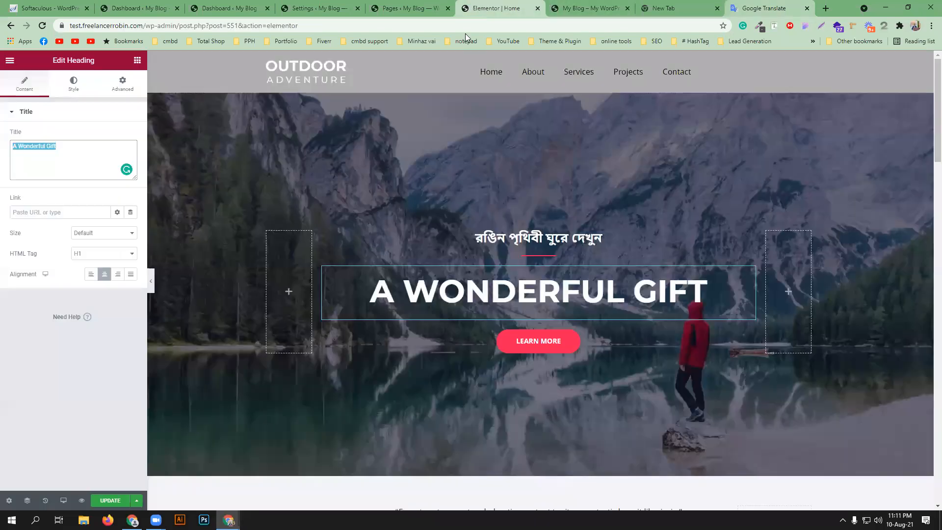
pyautogui.hotkey('ctrl', 'v')
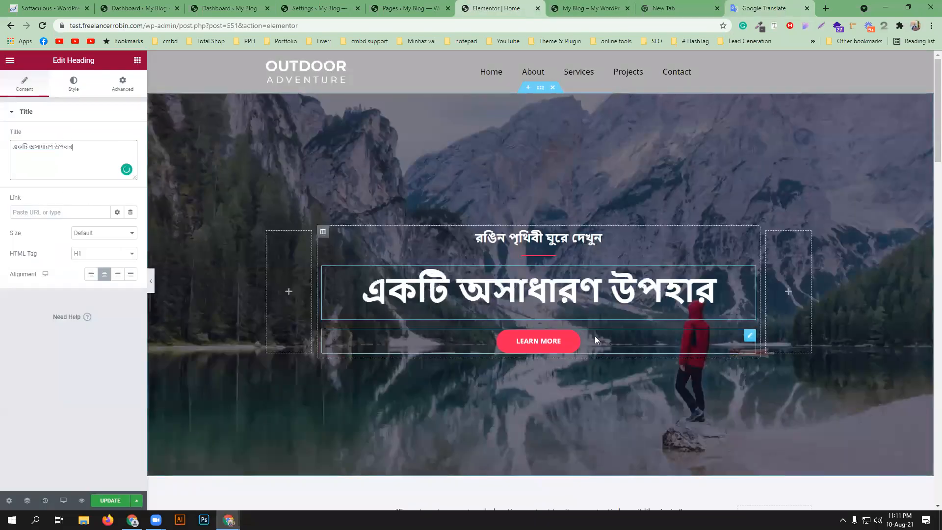
# - Translate the hero's "Learn More" button text into Bengali with Google Translate and set it to "আরো জানুন"
pyautogui.click(627, 334)
pyautogui.tripleClick(101, 156)
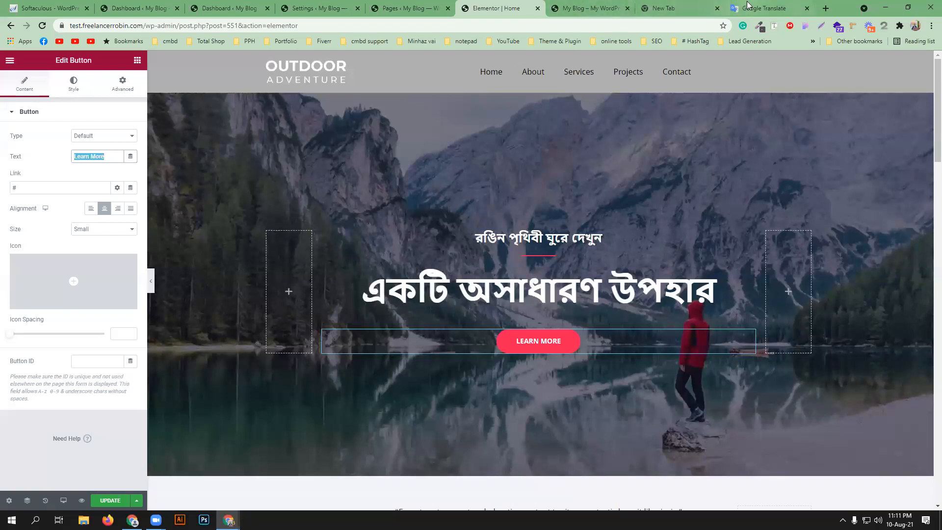
pyautogui.click(764, 8)
pyautogui.tripleClick(280, 177)
pyautogui.hotkey('ctrl', 'v')
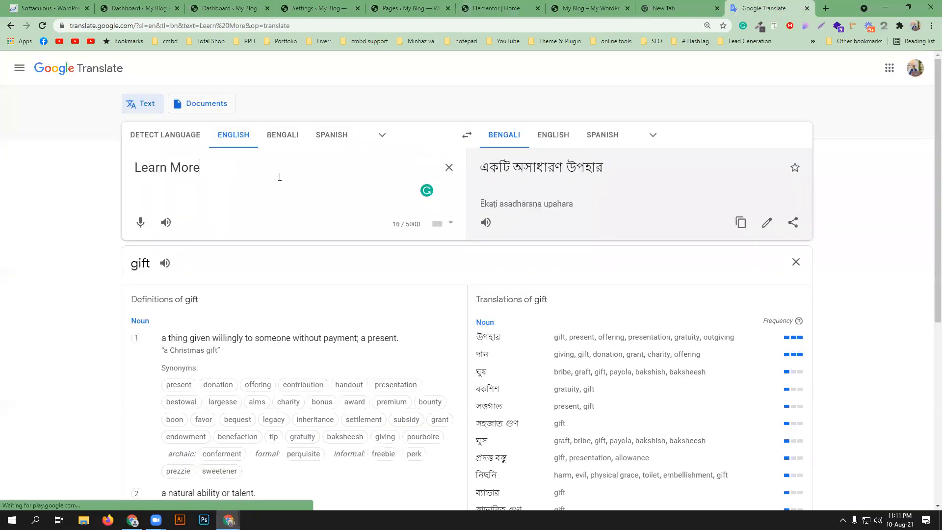
pyautogui.moveTo(480, 167); pyautogui.dragTo(542, 171)
pyautogui.rightClick(542, 172)
pyautogui.click(554, 178)
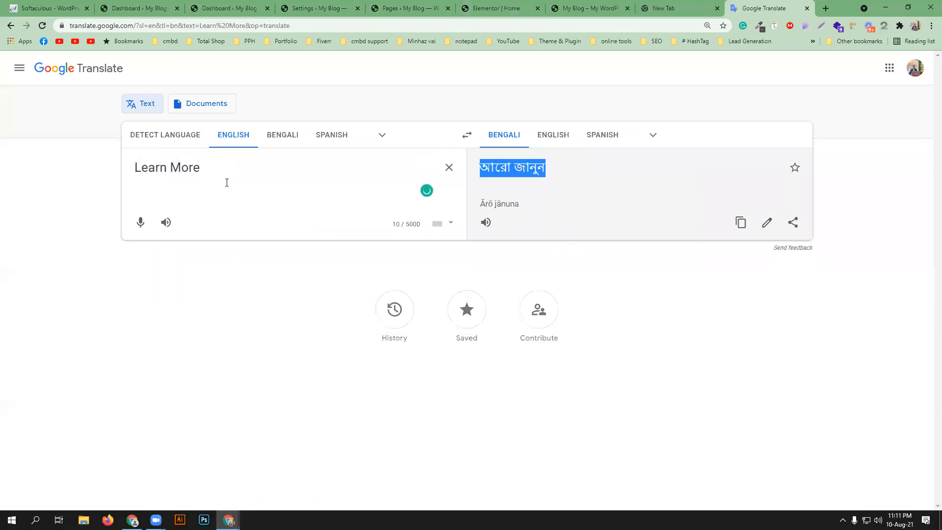
pyautogui.click(493, 9)
pyautogui.hotkey('ctrl', 'v')
pyautogui.hotkey('ctrl', '-')
pyautogui.hotkey('ctrl', '-')
pyautogui.hotkey('ctrl', '-')
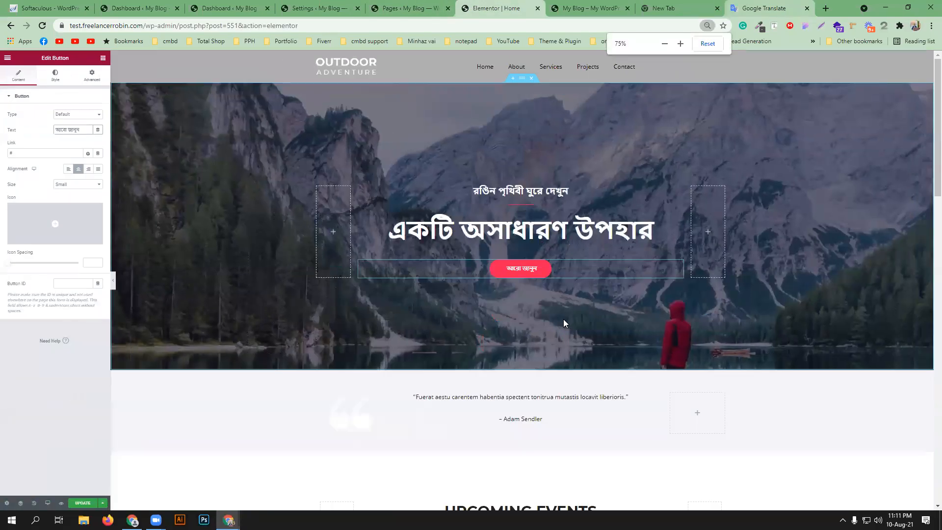
pyautogui.click(681, 44)
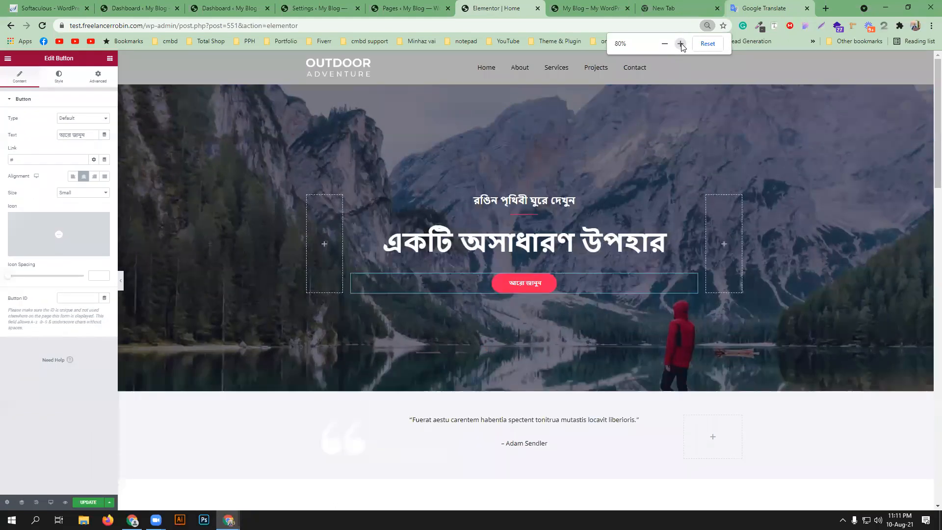
pyautogui.click(680, 43)
pyautogui.click(681, 44)
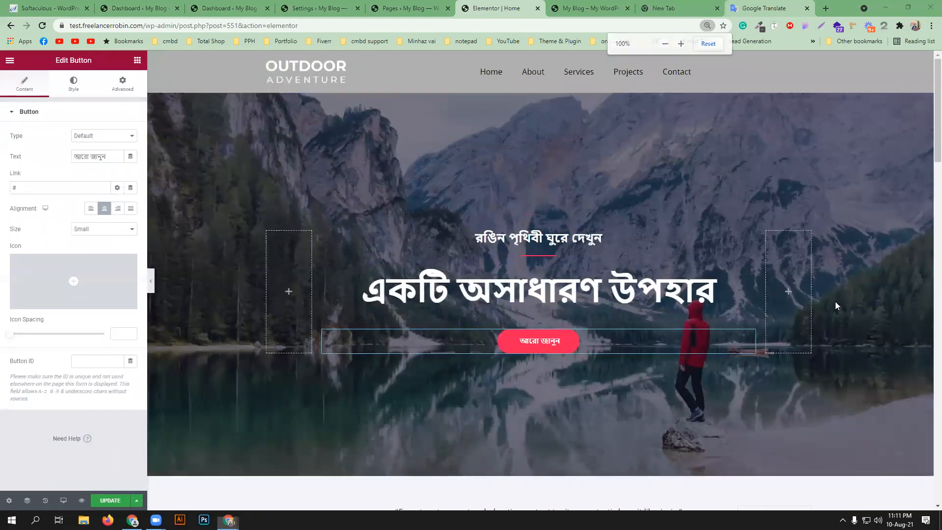
# - Try to translate the quote paragraph below the hero section into Bengali with Google Translate, and return to the Elementor editor
pyautogui.scroll(-8, 837, 305)
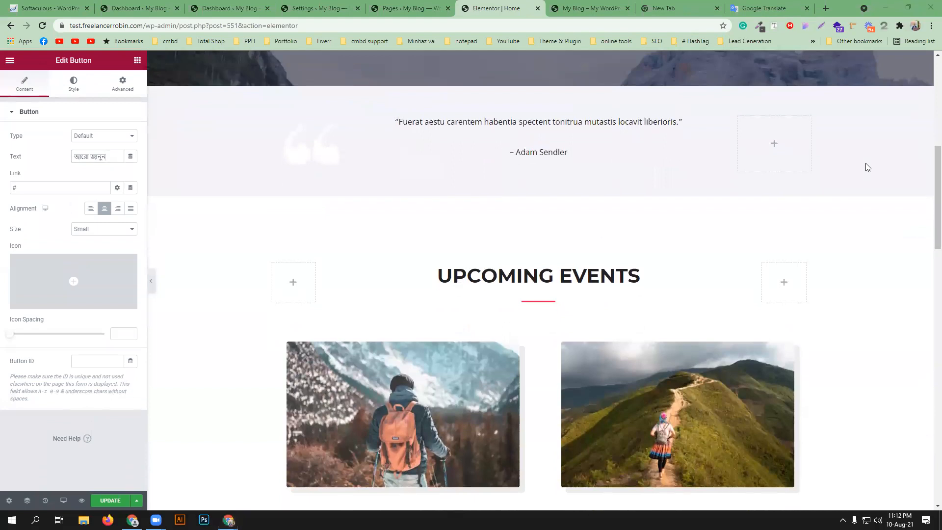
pyautogui.click(540, 122)
pyautogui.doubleClick(120, 204)
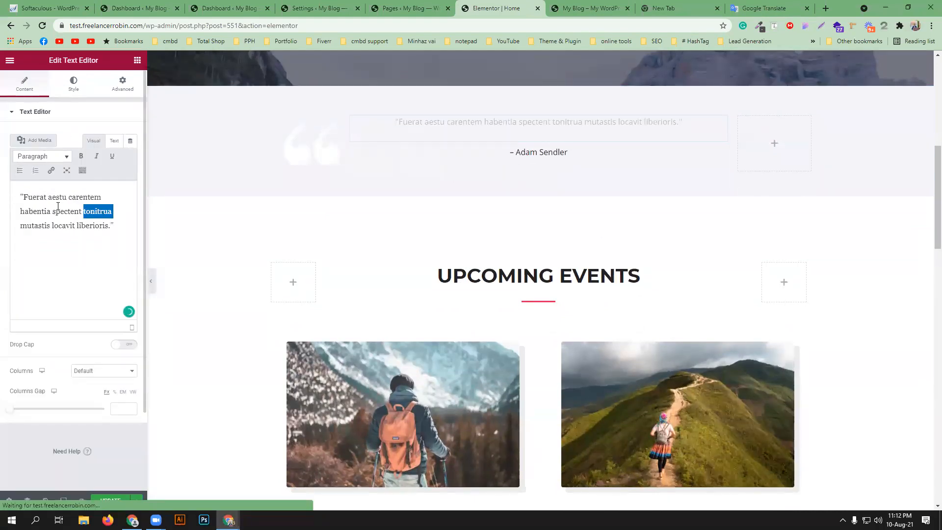
pyautogui.moveTo(108, 225); pyautogui.dragTo(26, 199)
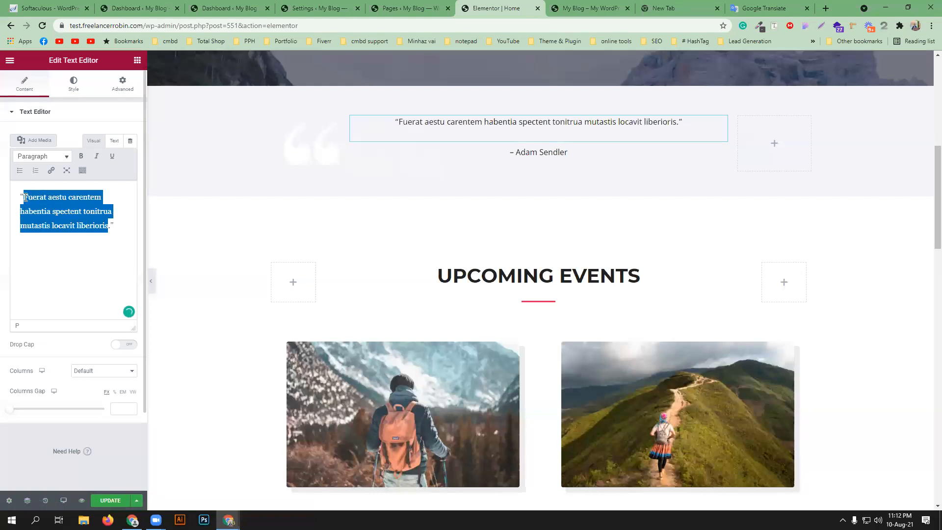
pyautogui.click(753, 5)
pyautogui.doubleClick(237, 187)
pyautogui.hotkey('ctrl', 'a')
pyautogui.hotkey('ctrl', 'v')
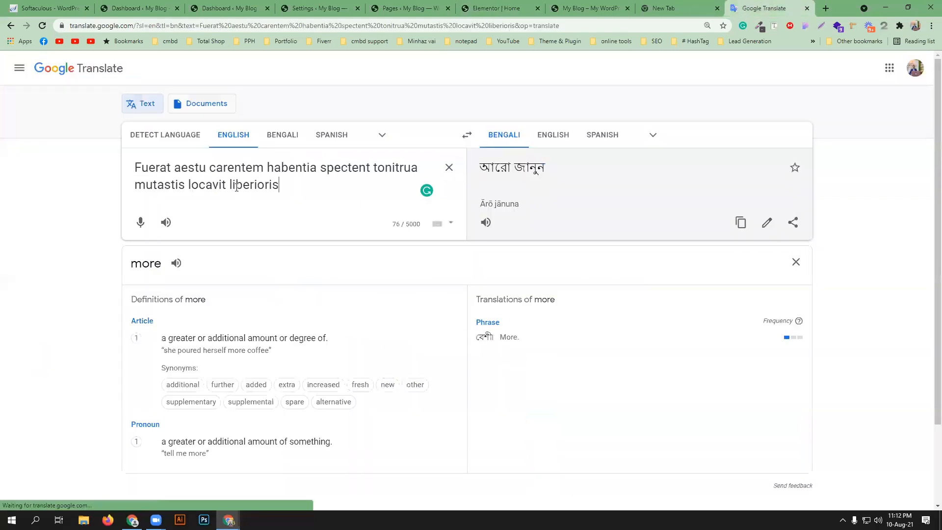
pyautogui.tripleClick(544, 186)
pyautogui.rightClick(544, 187)
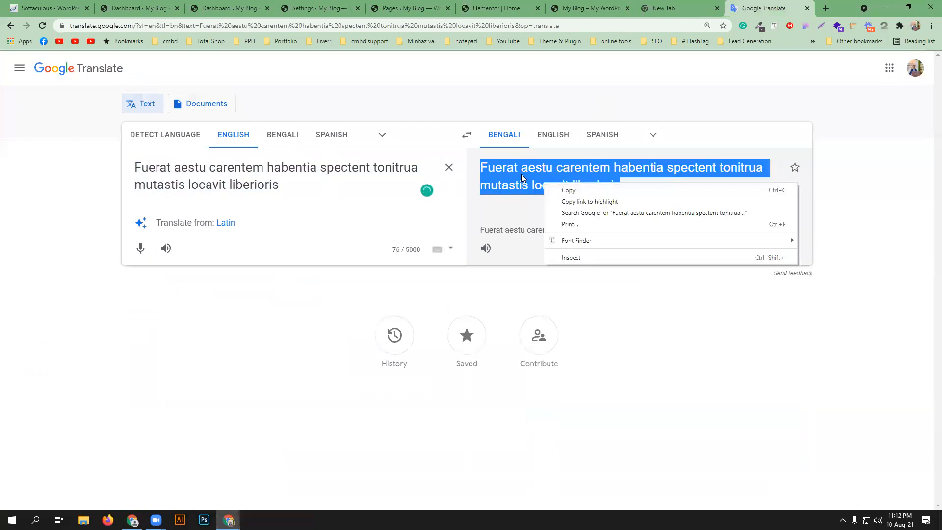
pyautogui.click(282, 185)
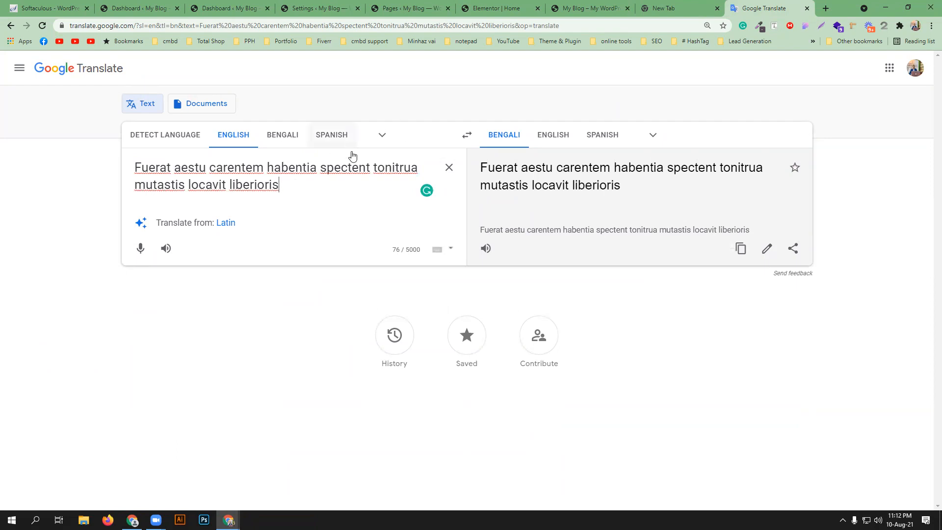
pyautogui.click(575, 4)
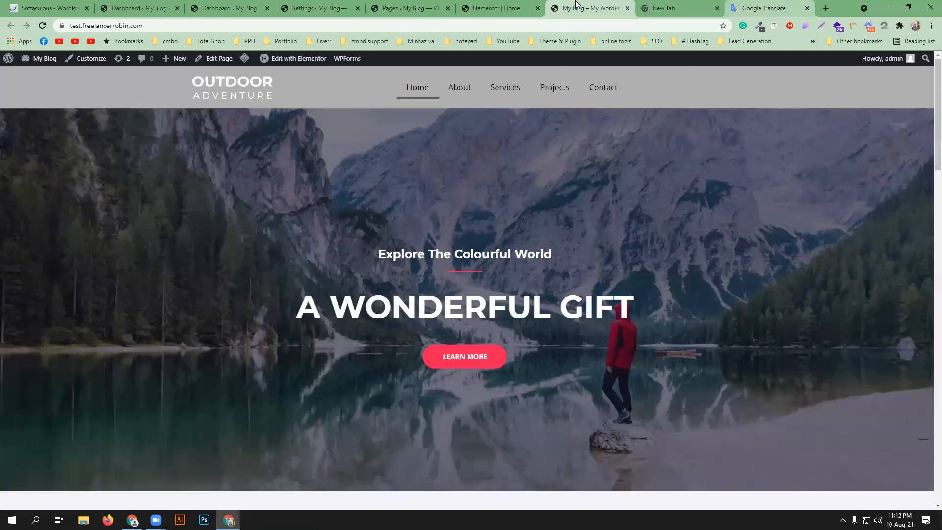
pyautogui.hotkey('ctrl', 'shift', 'Tab')
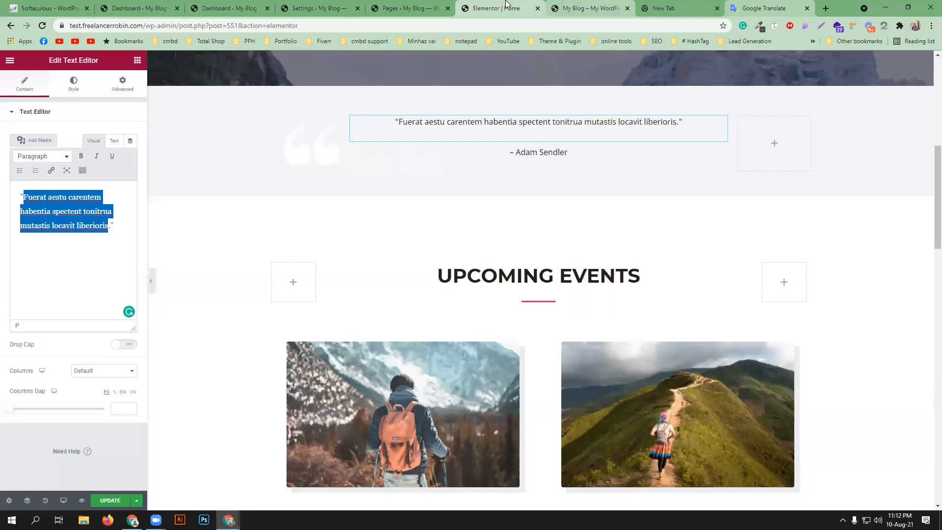
# - Translate the "Upcoming Events" heading into Bengali with Google Translate and set its title to "আসন্ন ঘটনাবলী"
pyautogui.click(543, 276)
pyautogui.tripleClick(67, 147)
pyautogui.hotkey('ctrl', 'c')
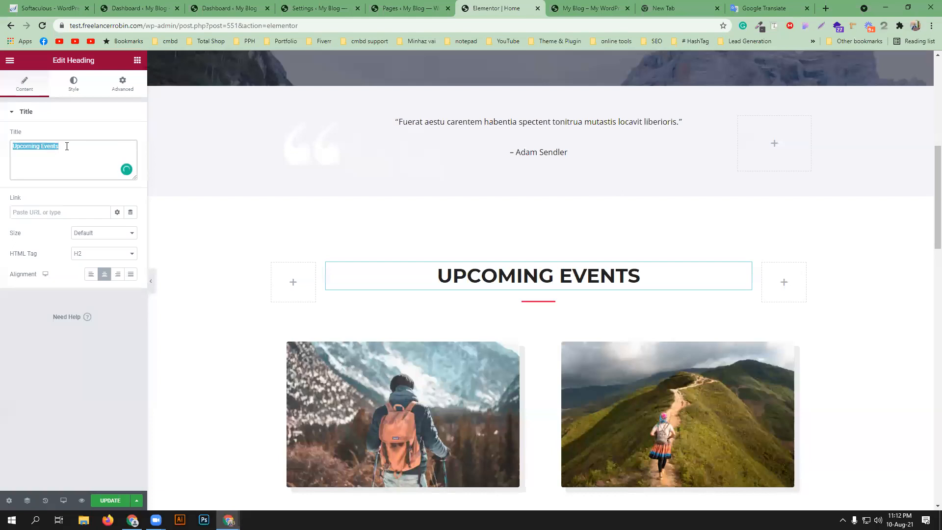
pyautogui.click(764, 7)
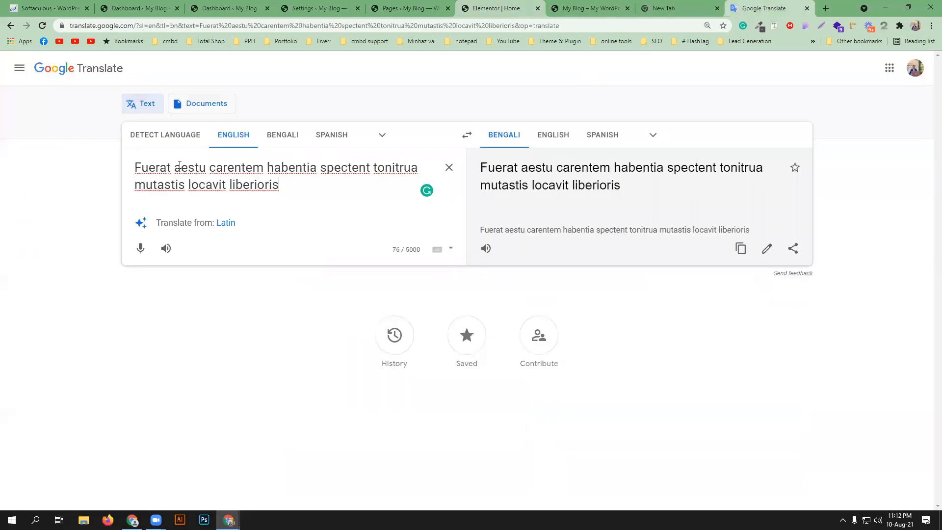
pyautogui.tripleClick(226, 177)
pyautogui.hotkey('ctrl', 'v')
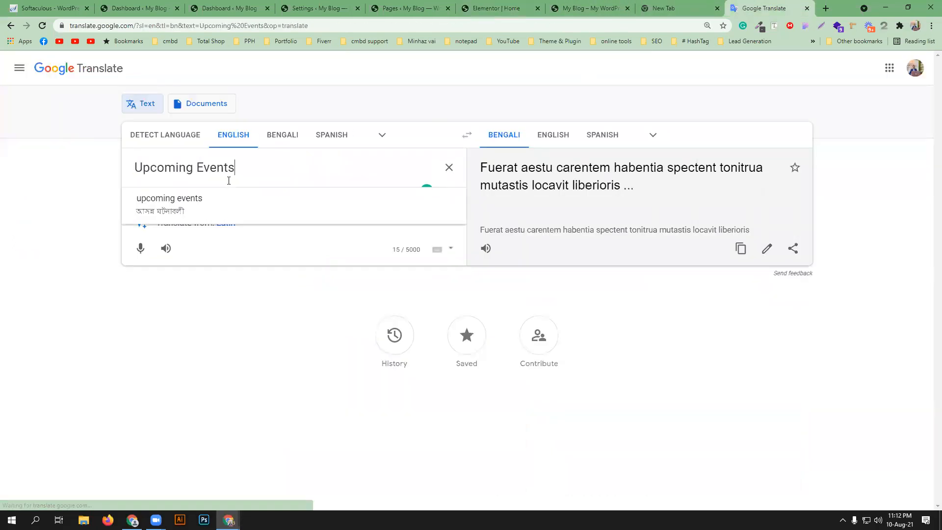
pyautogui.moveTo(481, 168); pyautogui.dragTo(563, 170)
pyautogui.rightClick(504, 171)
pyautogui.click(525, 176)
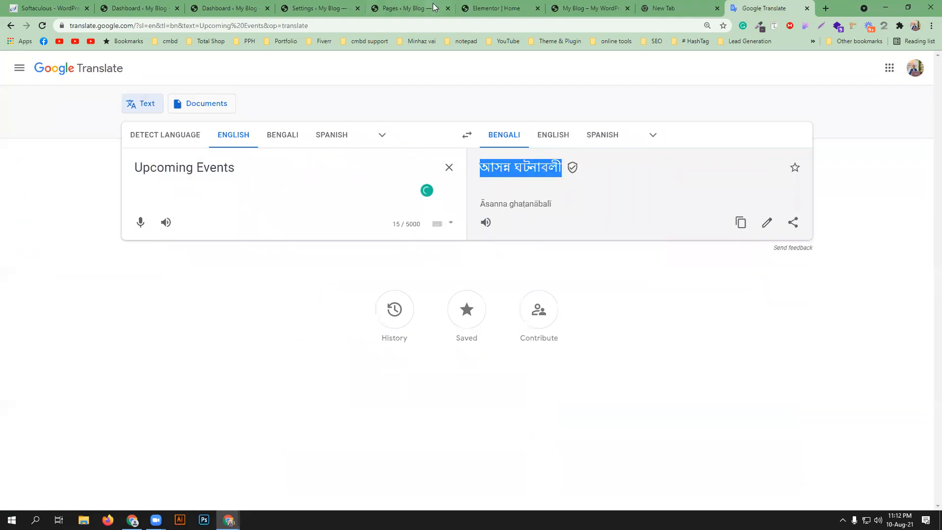
pyautogui.click(488, 7)
pyautogui.hotkey('ctrl', 'v')
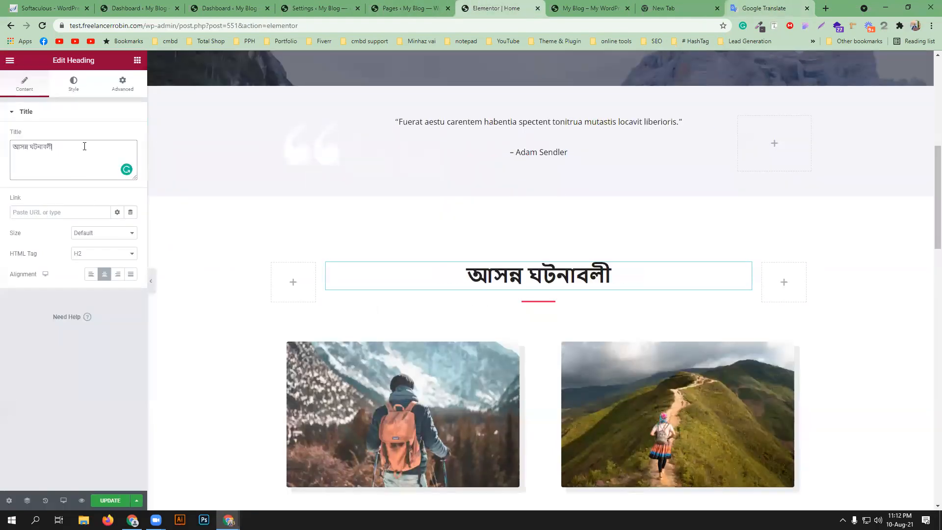
# - Update the Bangla Home page in Elementor and reload the WordPress pages list
pyautogui.click(105, 501)
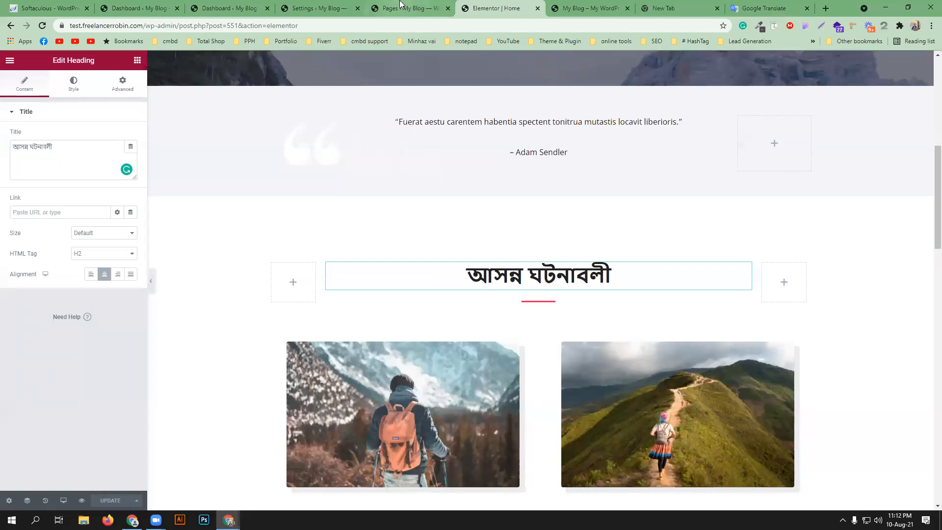
pyautogui.click(400, 6)
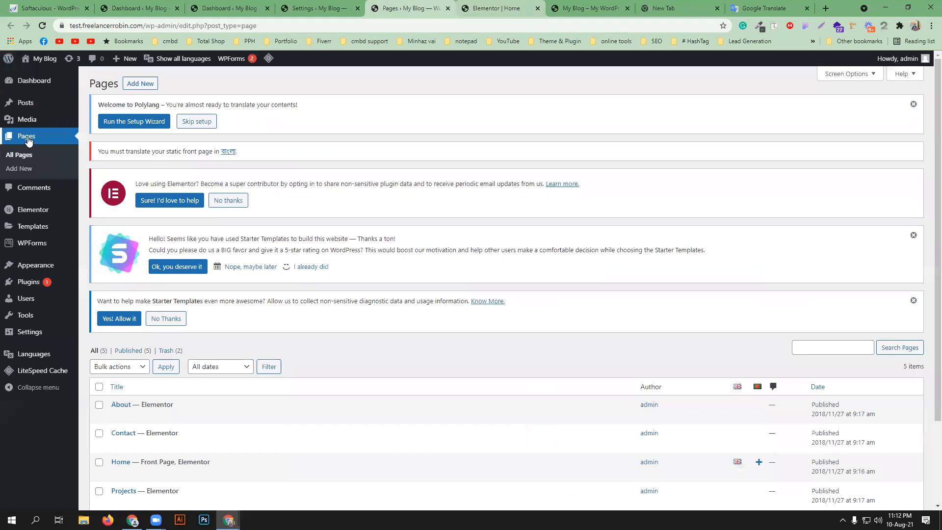
pyautogui.click(42, 25)
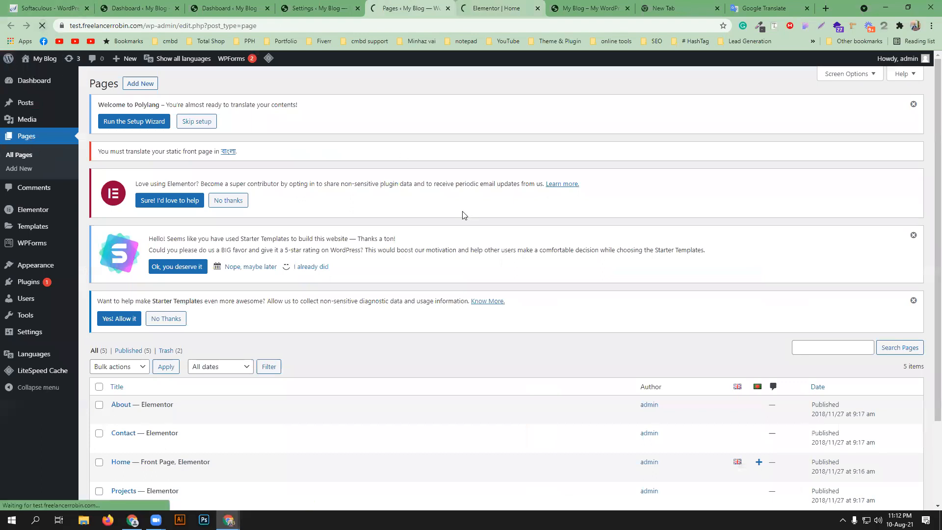
pyautogui.hotkey('ctrl', '-')
pyautogui.hotkey('ctrl', '-')
pyautogui.hotkey('ctrl', '-')
pyautogui.hotkey('ctrl', '-')
pyautogui.click(681, 44)
pyautogui.click(681, 44)
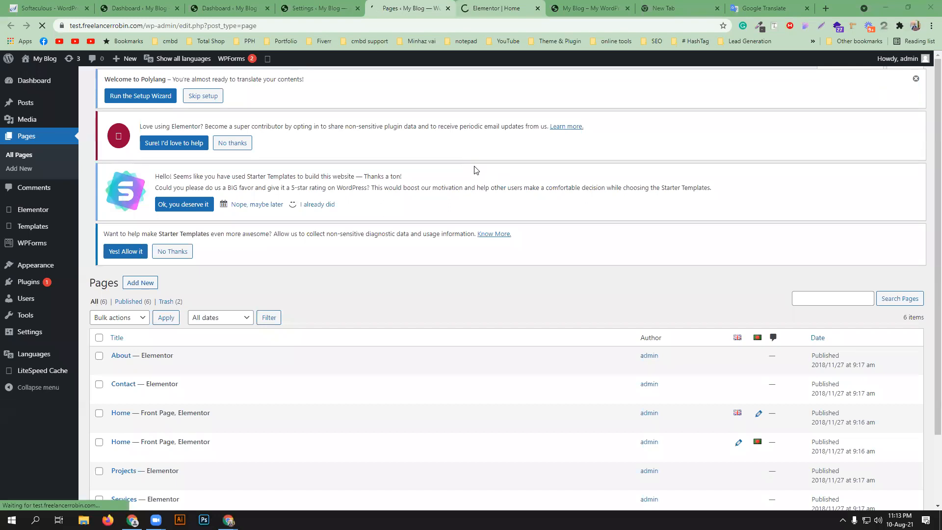
# - List the published templates in the WordPress dashboard and open the header template in Elementor in a new browser tab
pyautogui.click(235, 8)
pyautogui.click(33, 227)
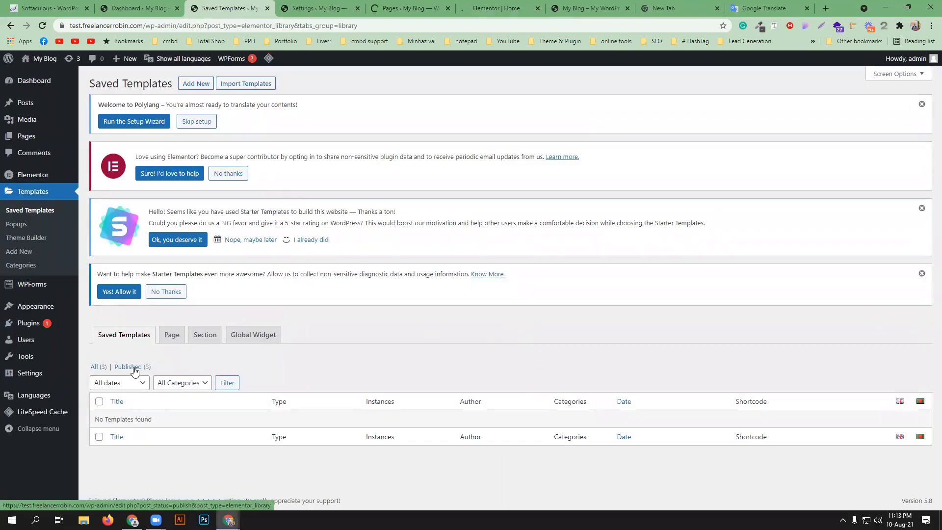
pyautogui.click(135, 371)
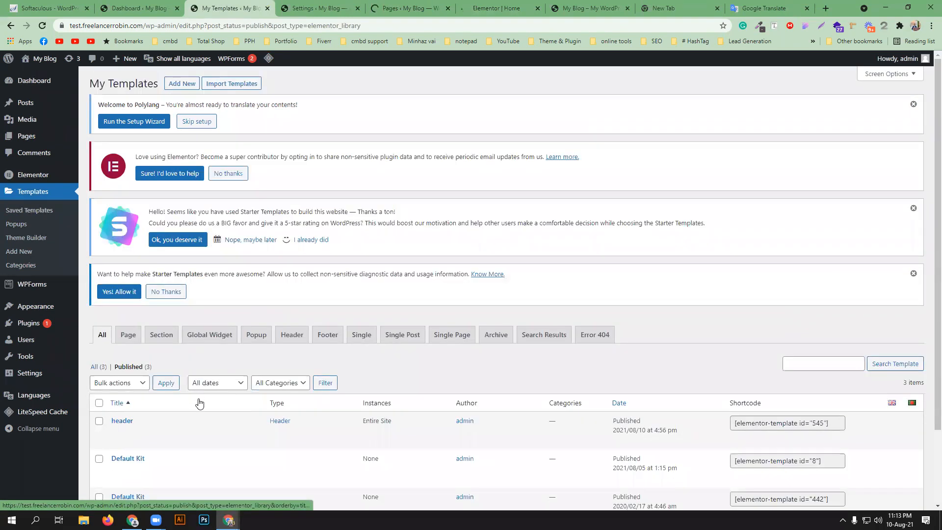
pyautogui.scroll(-1, 198, 403)
pyautogui.moveTo(131, 386)
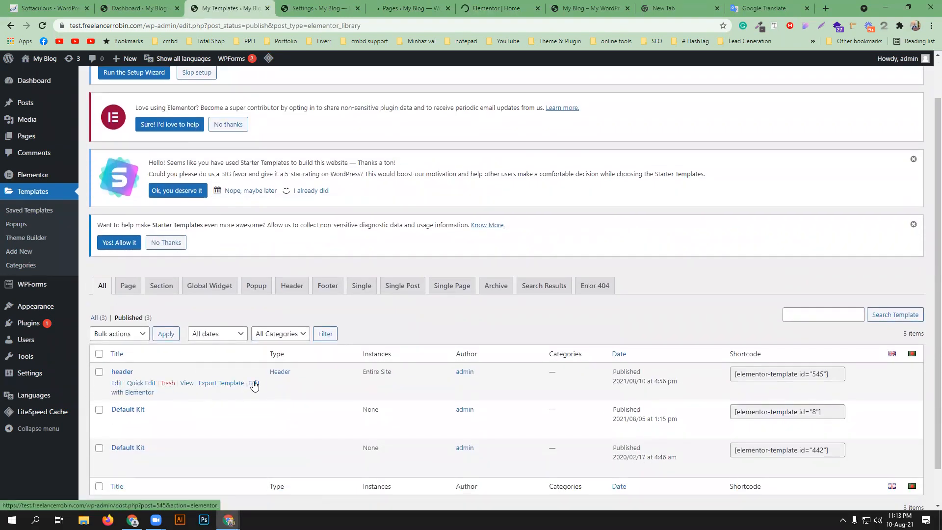
pyautogui.middleClick(254, 386)
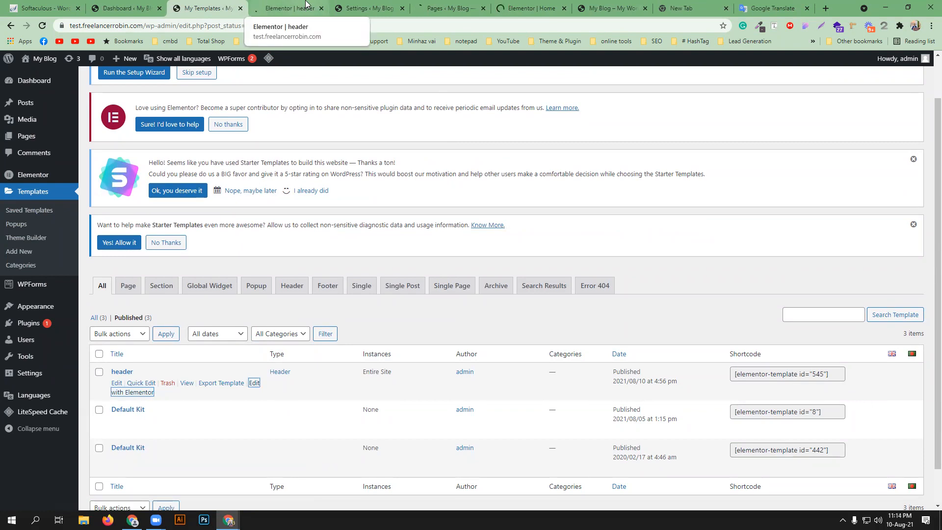
pyautogui.click(307, 7)
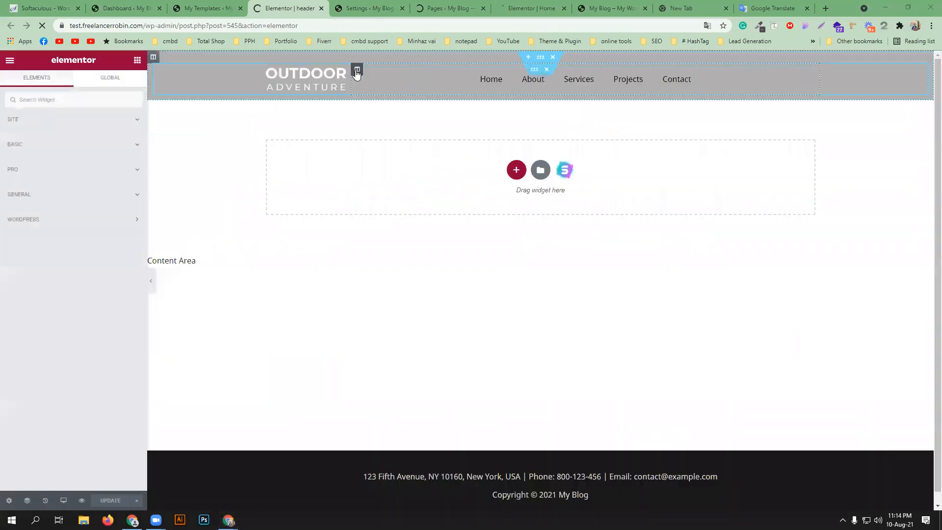
# - Duplicate the header's navigation column, narrow the copy, and delete its nav menu to leave an empty column
pyautogui.rightClick(358, 70)
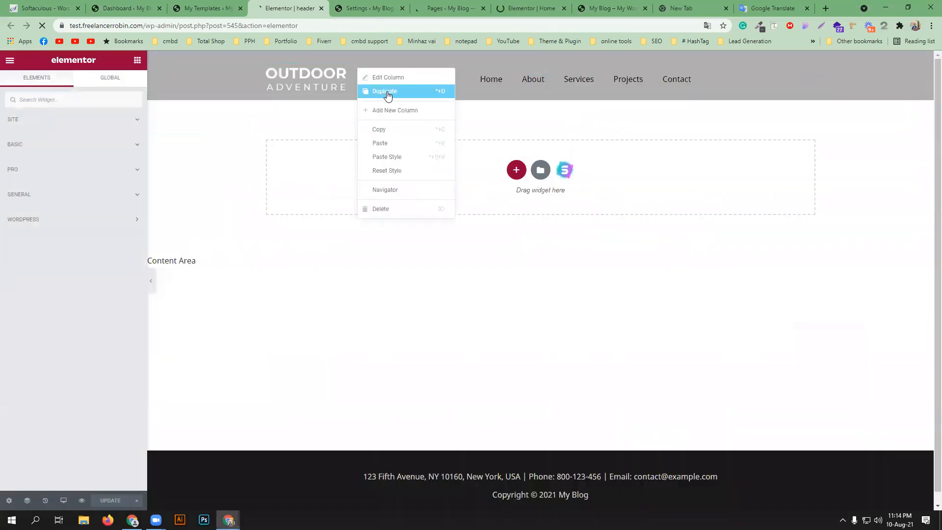
pyautogui.click(387, 92)
pyautogui.moveTo(642, 82); pyautogui.dragTo(729, 82)
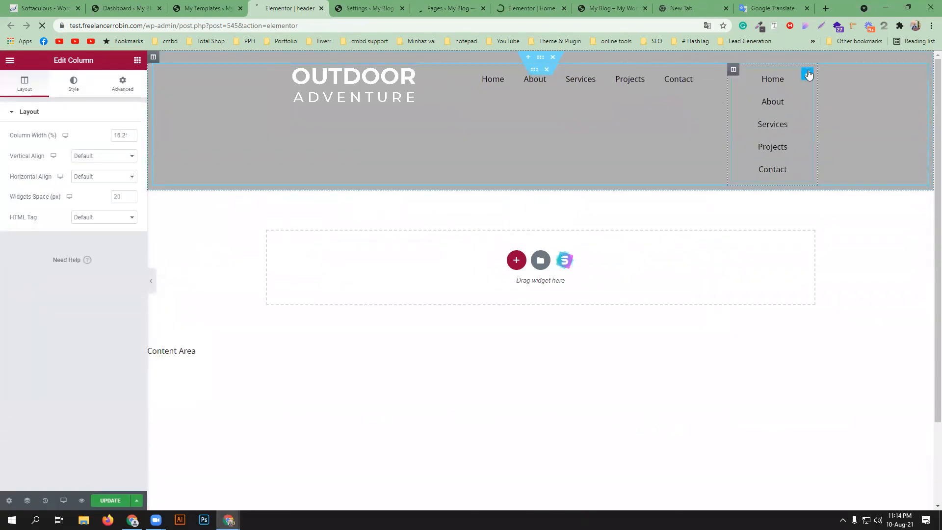
pyautogui.rightClick(806, 74)
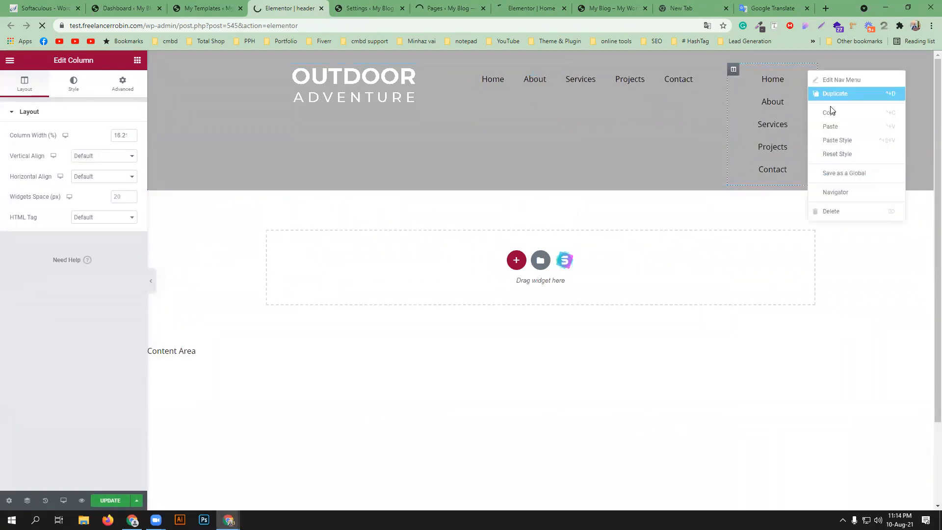
pyautogui.click(839, 211)
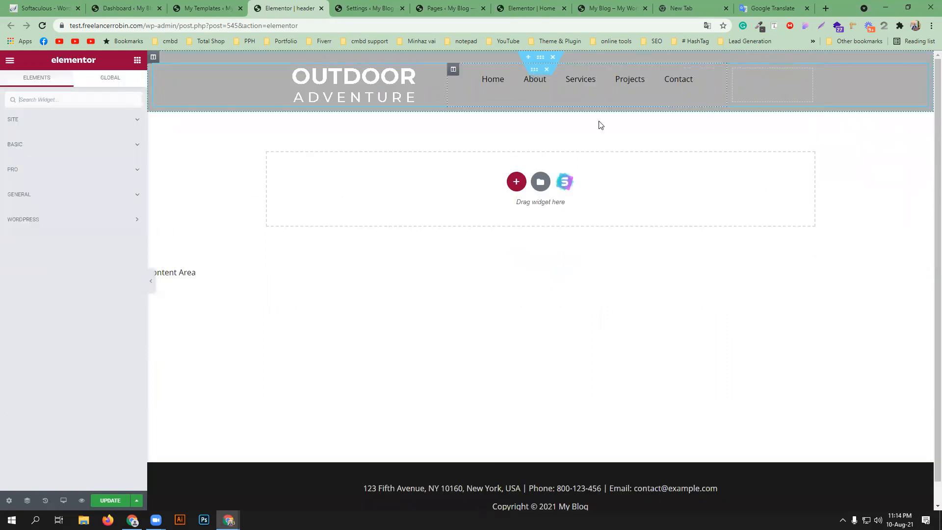
# - Add a Polylang Switcher to the empty header column, hide its language names, and centre it
pyautogui.click(125, 122)
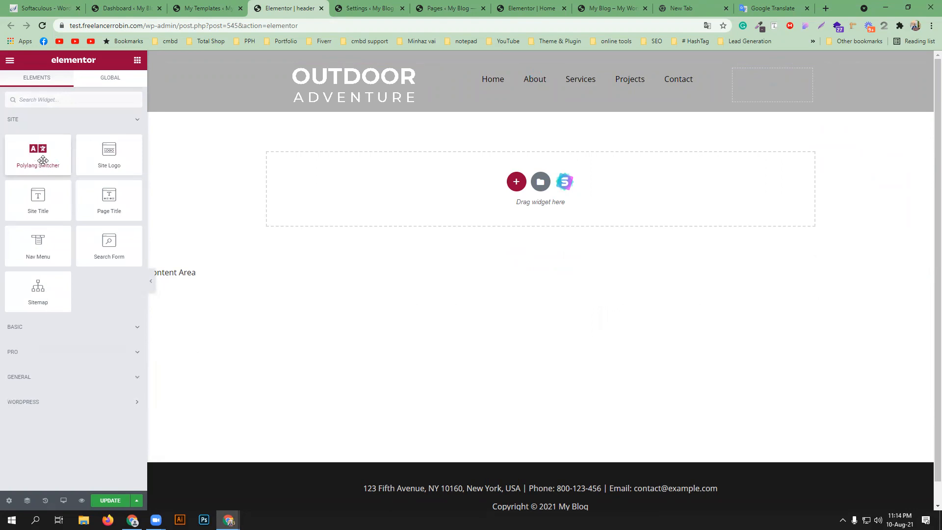
pyautogui.moveTo(38, 157); pyautogui.dragTo(764, 84)
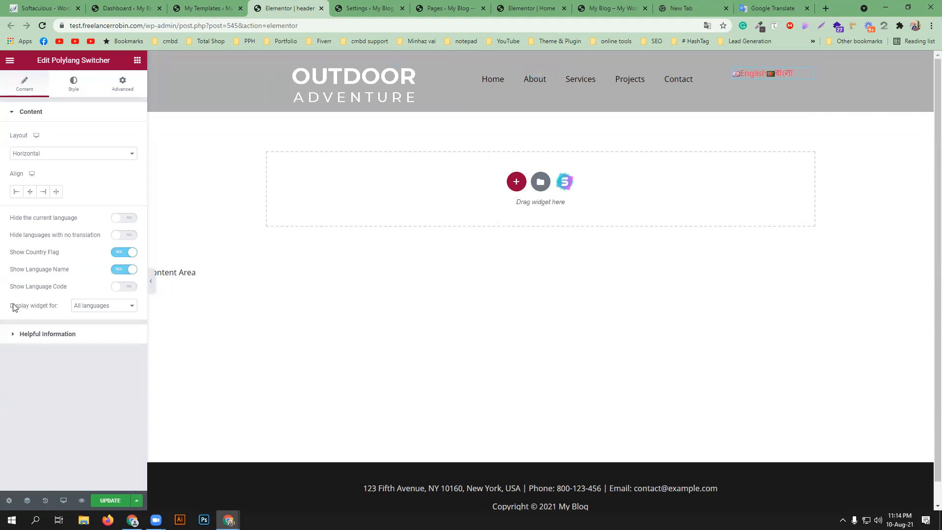
pyautogui.click(127, 270)
pyautogui.click(29, 192)
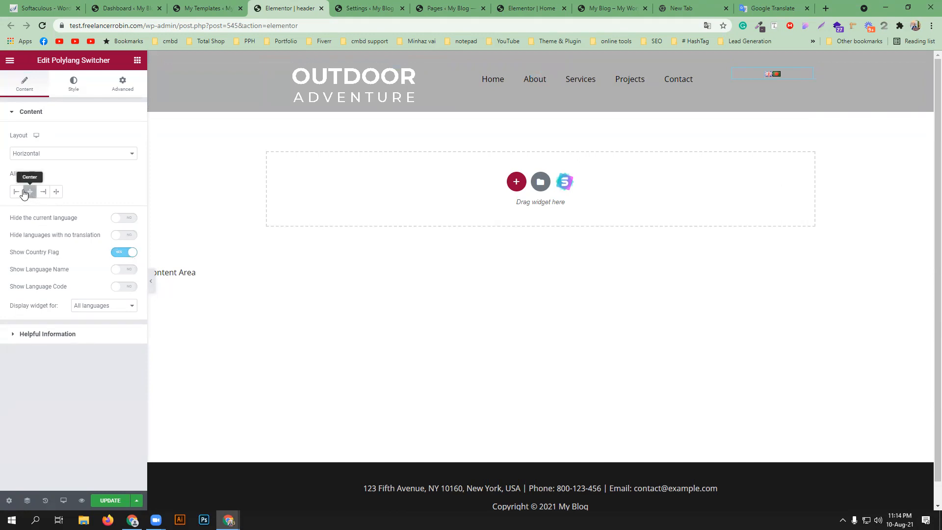
# - Try the vertical layout for the language switcher and return it to horizontal
pyautogui.click(51, 155)
pyautogui.click(52, 172)
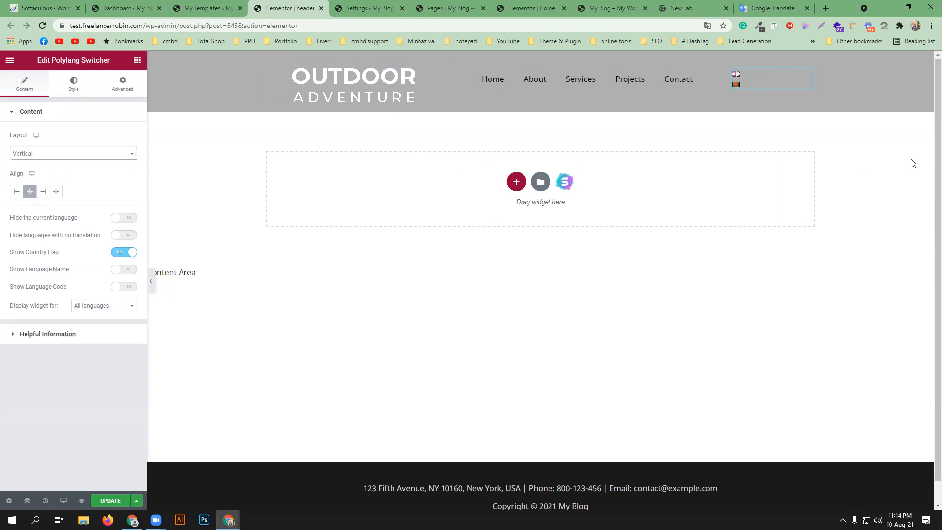
pyautogui.click(75, 154)
pyautogui.click(70, 161)
# - Increase the language switcher's horizontal and vertical padding, then update the header template
pyautogui.click(75, 85)
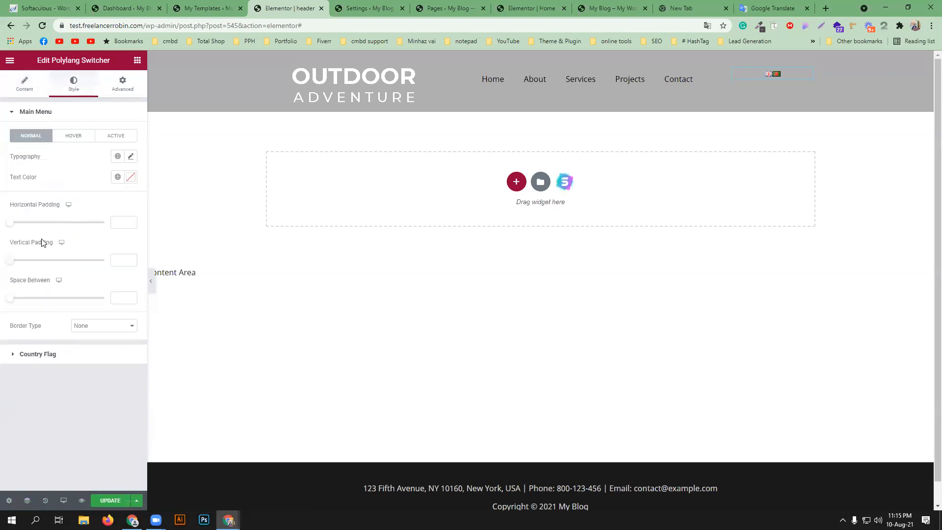
pyautogui.moveTo(11, 226); pyautogui.dragTo(36, 224)
pyautogui.moveTo(9, 261); pyautogui.dragTo(36, 264)
pyautogui.click(73, 355)
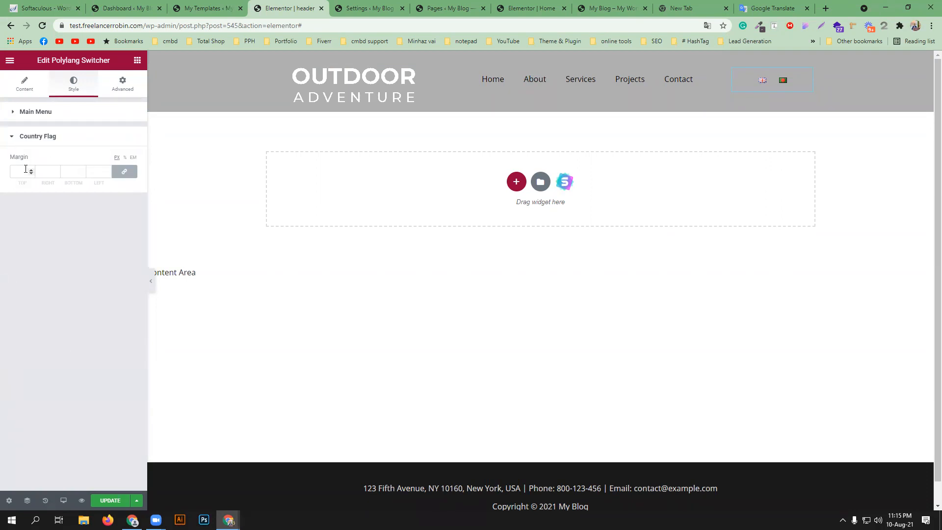
pyautogui.click(109, 505)
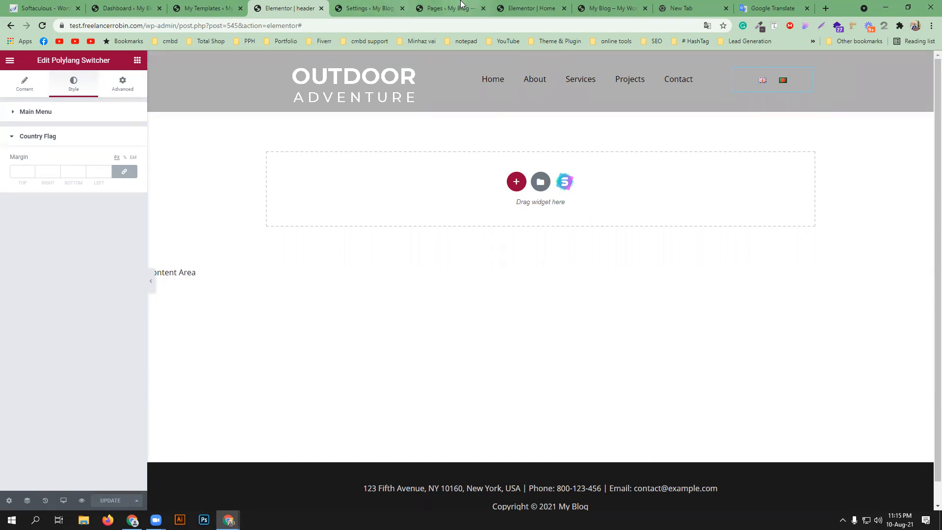
# - Open the live site in a new tab, switch it to Bangla with the header flag, and review the translated Home page
pyautogui.click(140, 4)
pyautogui.moveTo(40, 59)
pyautogui.middleClick(40, 77)
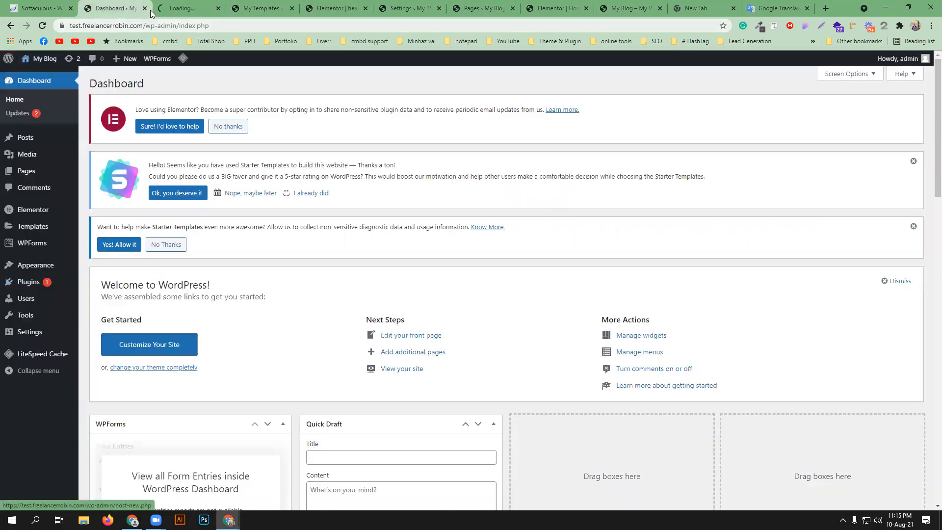
pyautogui.click(210, 10)
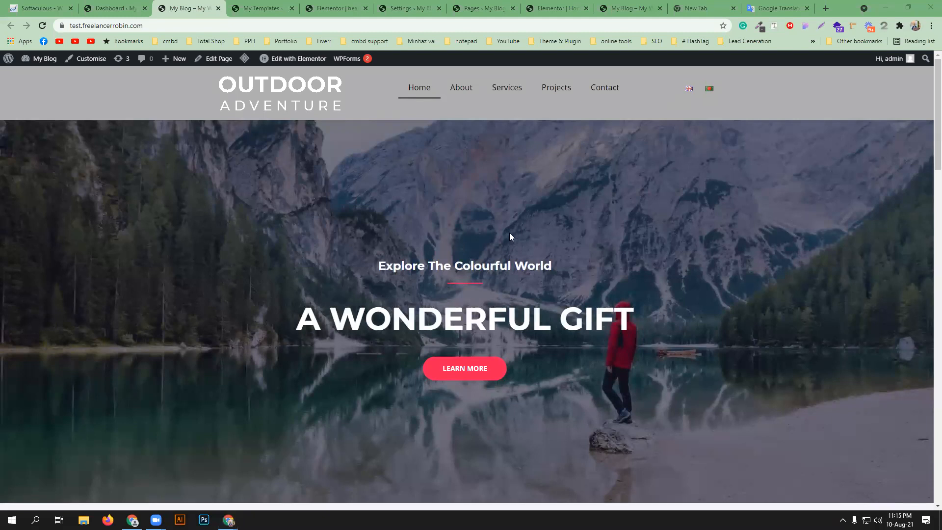
pyautogui.click(710, 89)
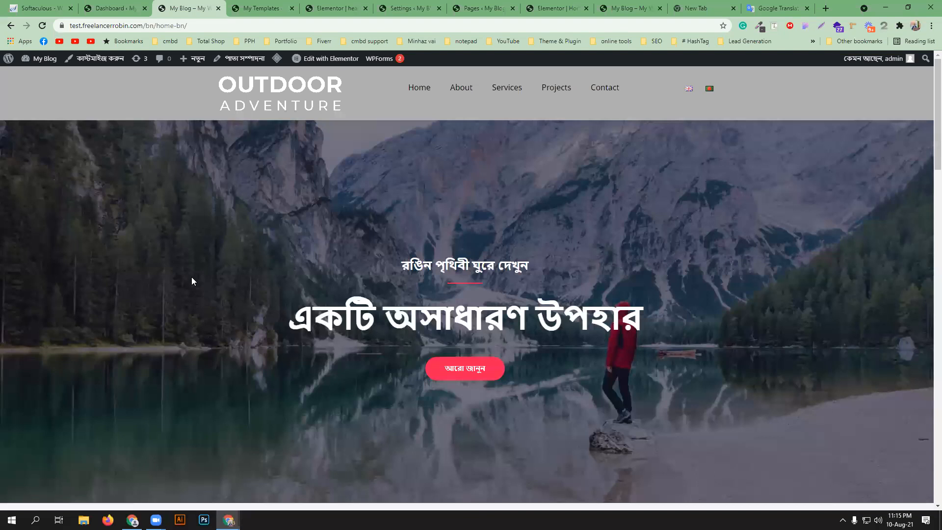
pyautogui.scroll(-3, 191, 277)
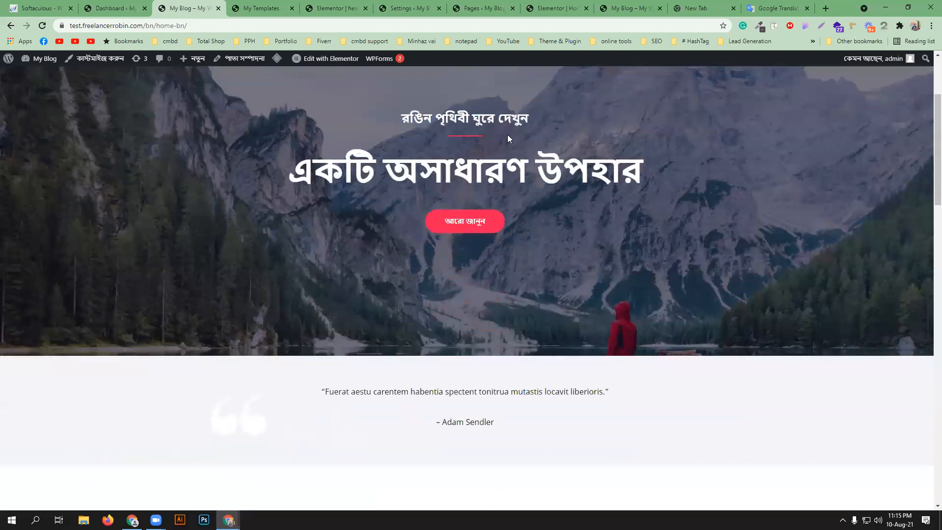
pyautogui.scroll(-4, 545, 291)
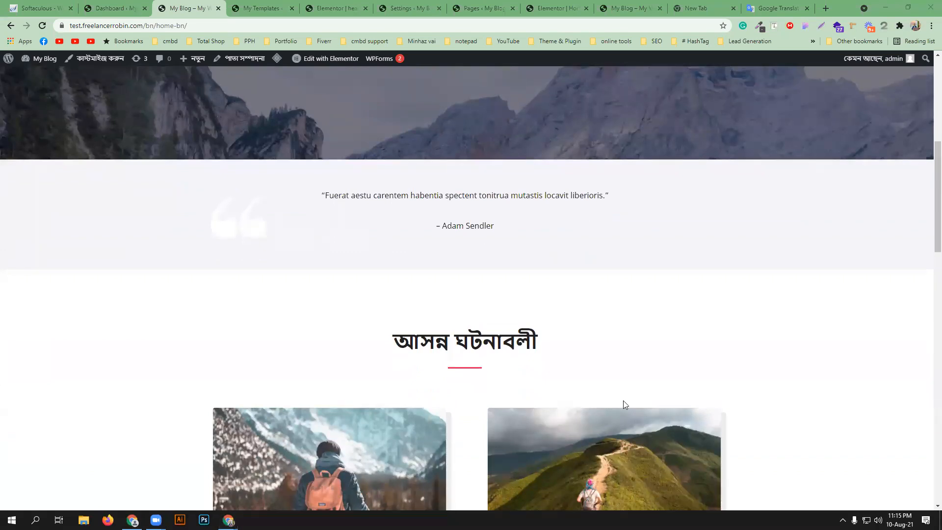
pyautogui.scroll(-2, 403, 347)
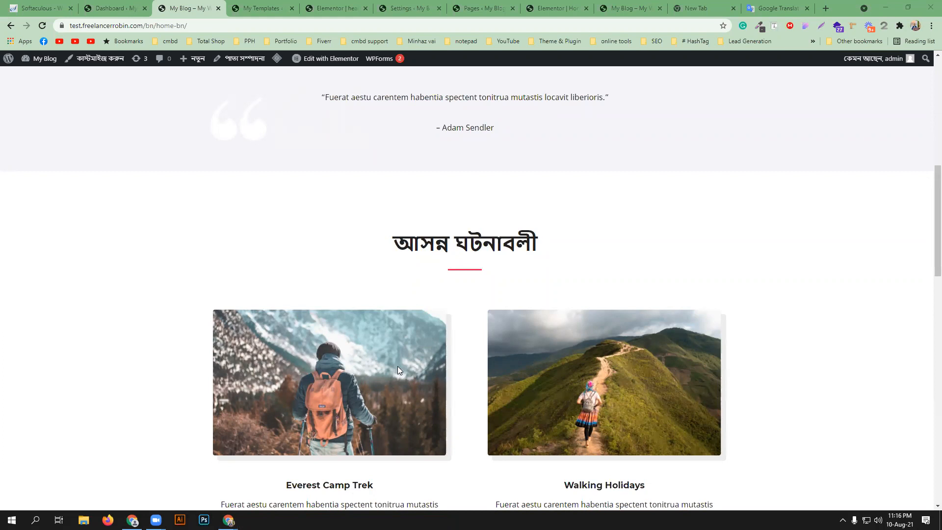
pyautogui.scroll(7, 397, 366)
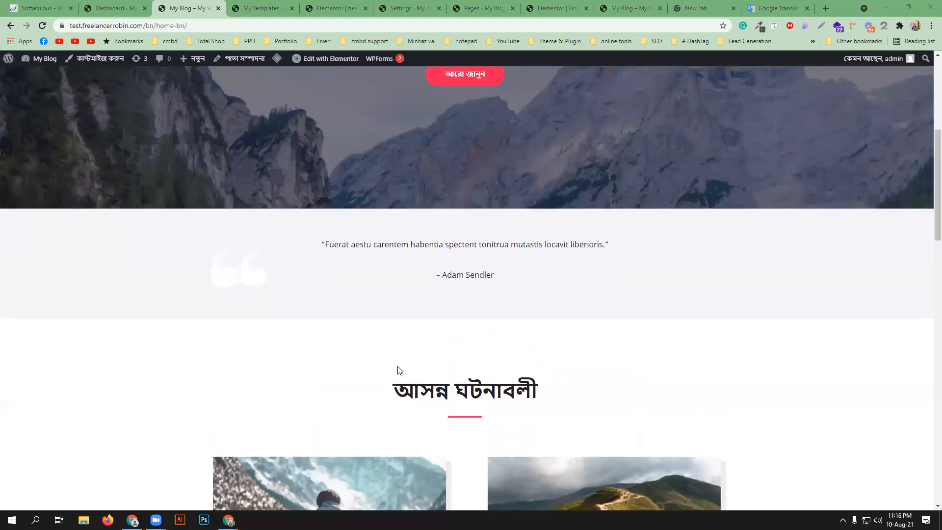
pyautogui.scroll(2, 398, 371)
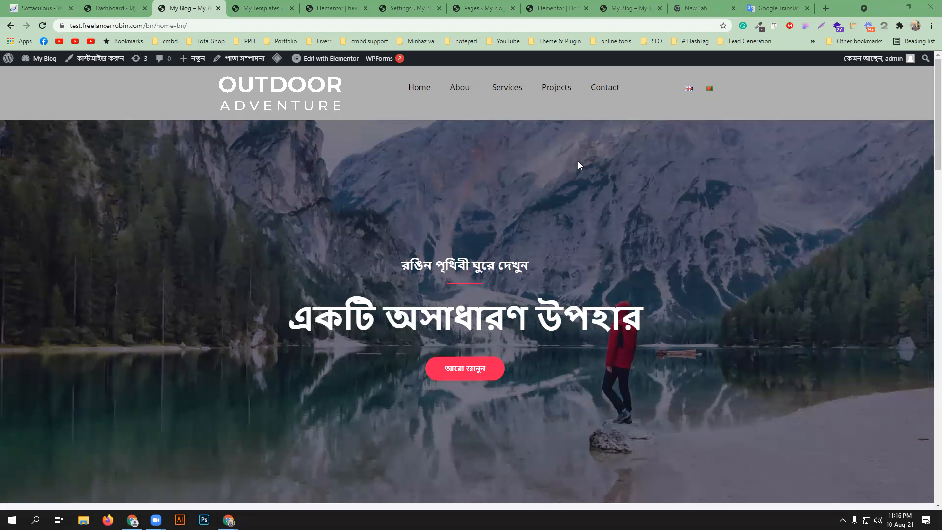
# - Return to the Bangla Home page in Elementor and open the hero button's style settings
pyautogui.click(564, 7)
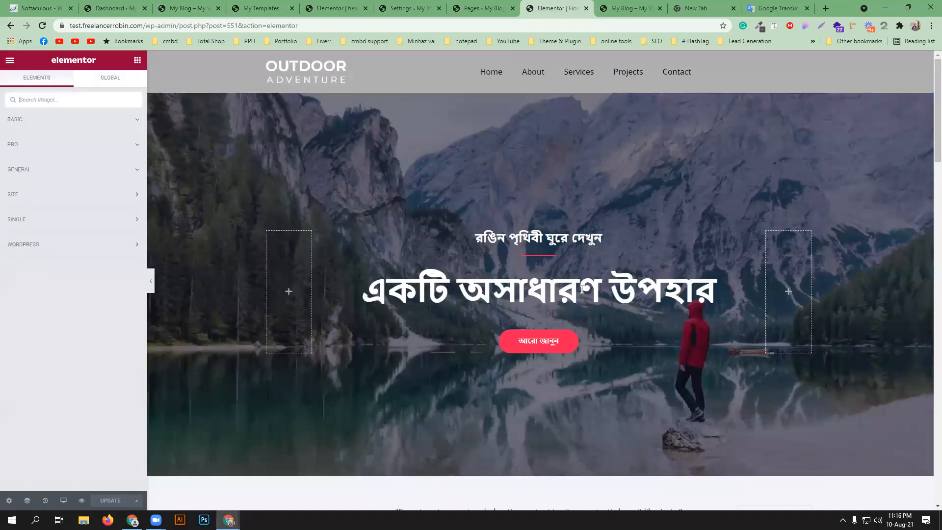
pyautogui.scroll(-1, 582, 290)
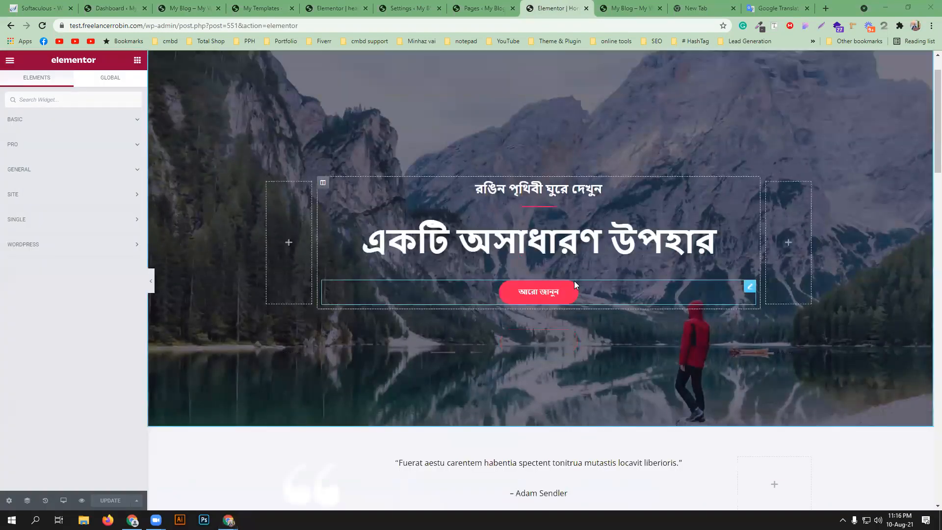
pyautogui.click(750, 286)
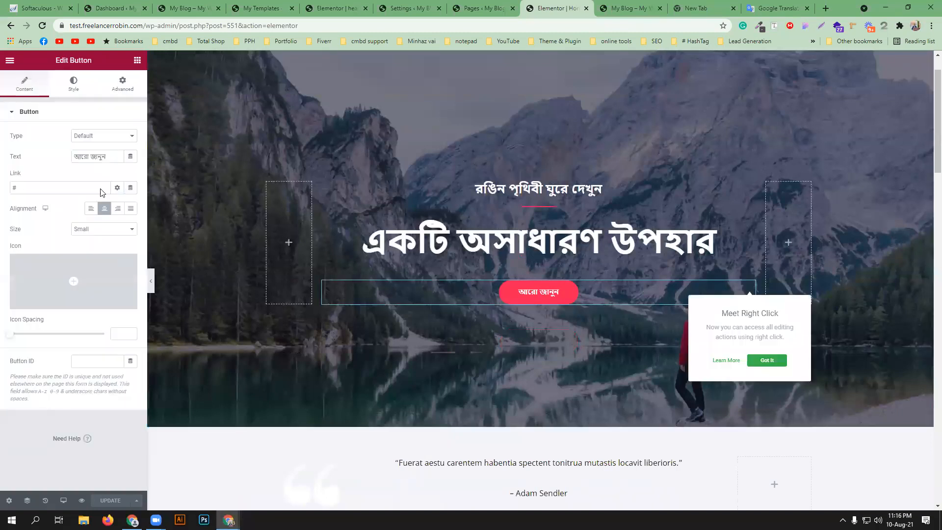
pyautogui.click(75, 84)
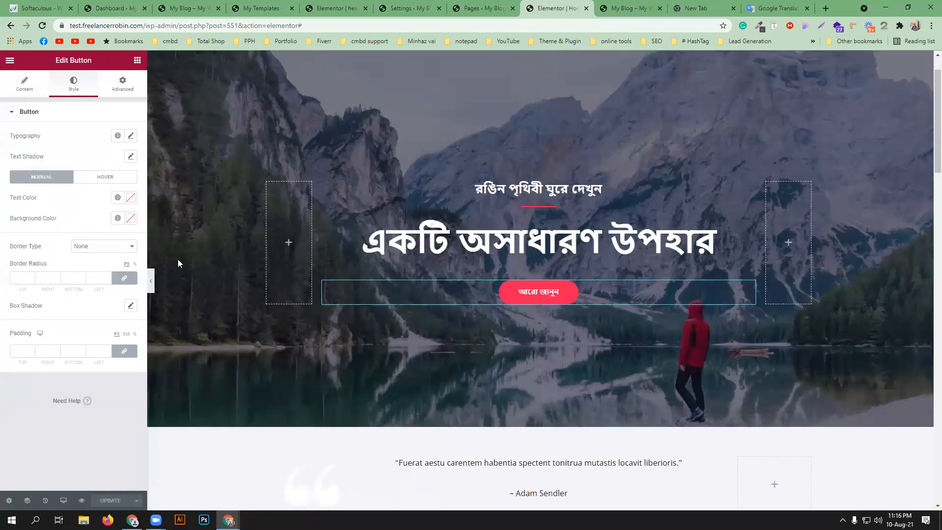
# - Give the quote section below the hero a light blue background colour and update the Bangla Home page
pyautogui.scroll(-3, 539, 319)
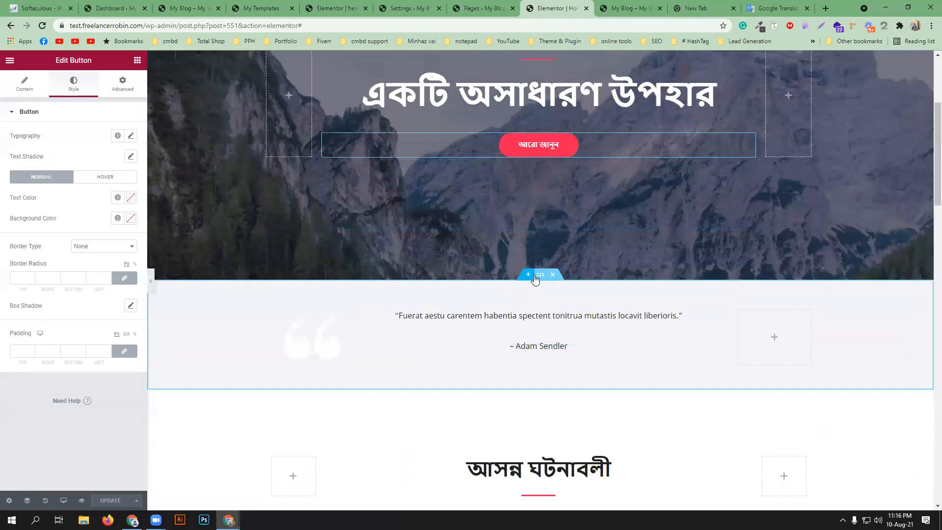
pyautogui.click(536, 277)
pyautogui.click(73, 84)
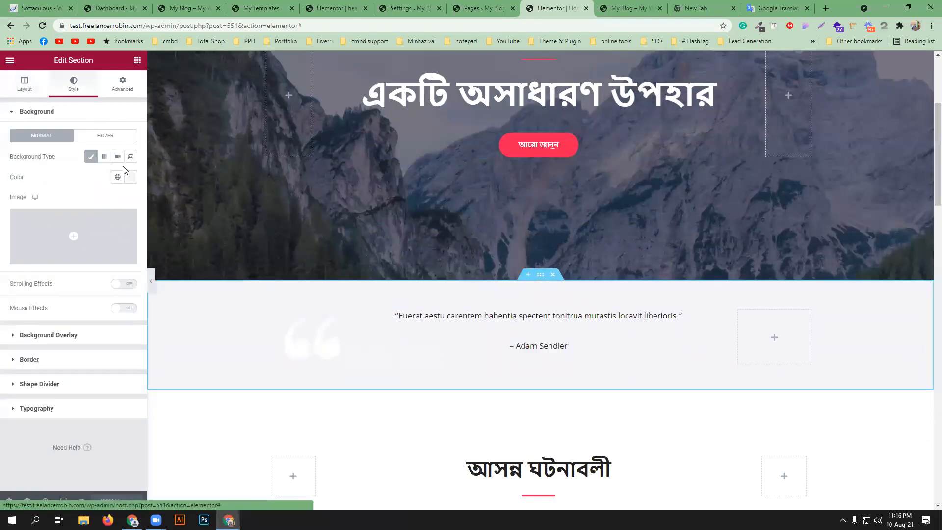
pyautogui.click(130, 176)
pyautogui.click(126, 218)
pyautogui.moveTo(127, 218); pyautogui.dragTo(128, 214)
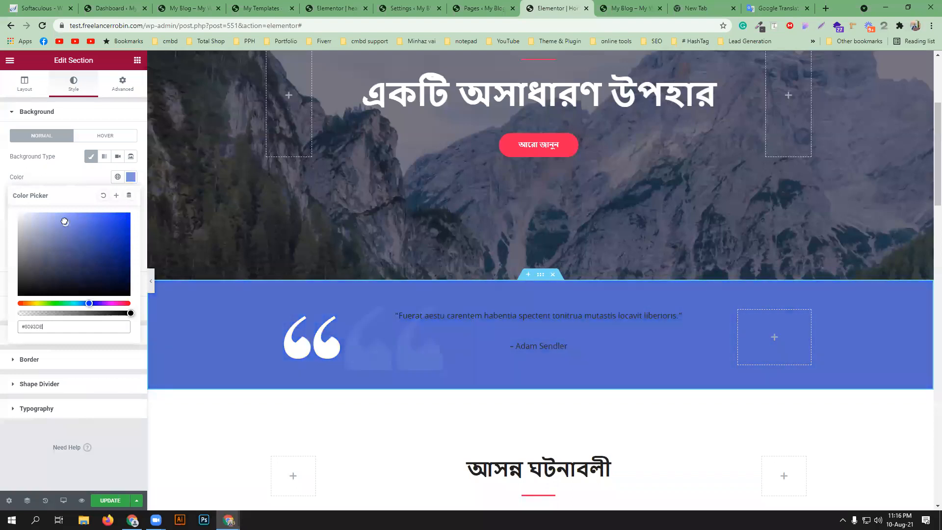
pyautogui.click(105, 501)
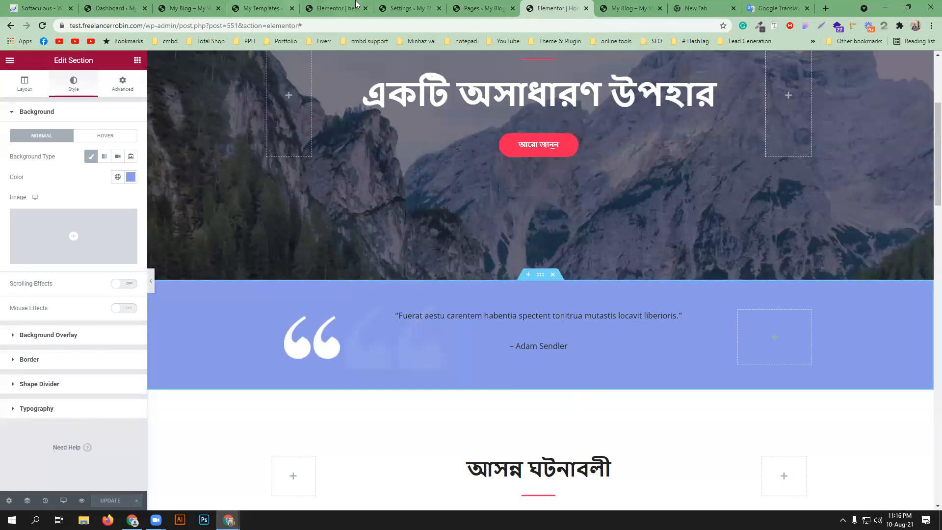
# - Reload the live Bangla Home page and review the quote section's background
pyautogui.click(340, 4)
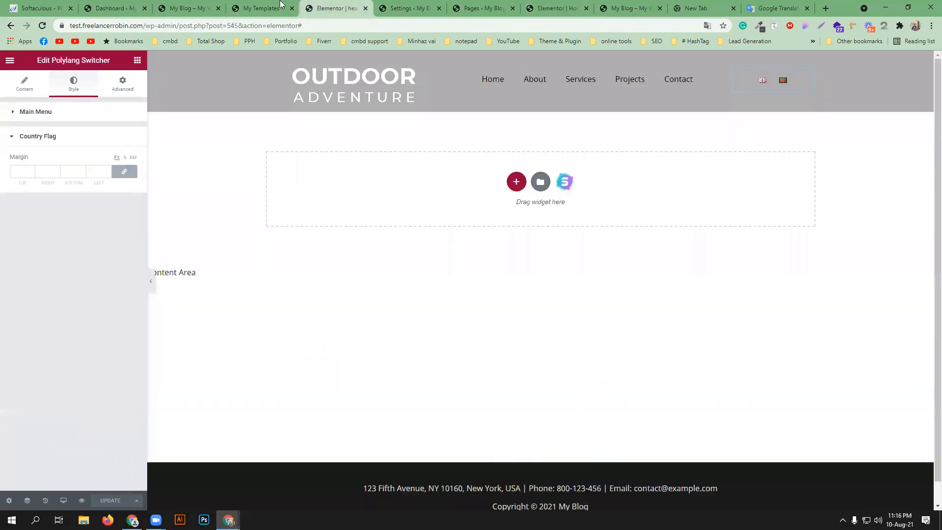
pyautogui.click(256, 8)
pyautogui.click(129, 8)
pyautogui.click(187, 8)
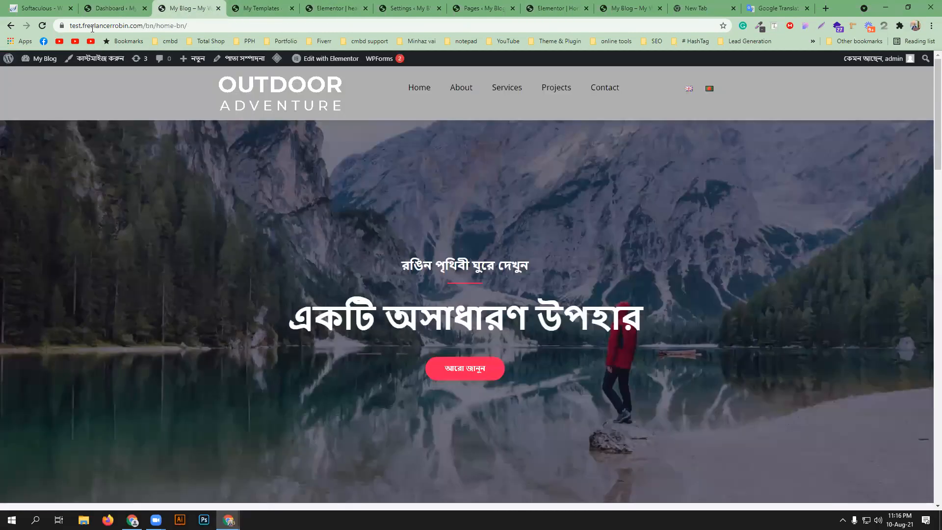
pyautogui.click(42, 25)
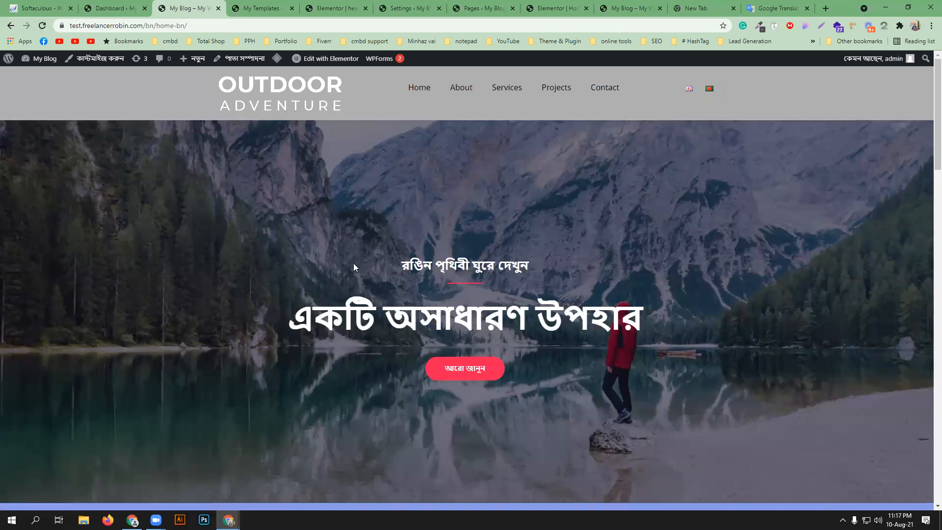
pyautogui.scroll(-5, 354, 263)
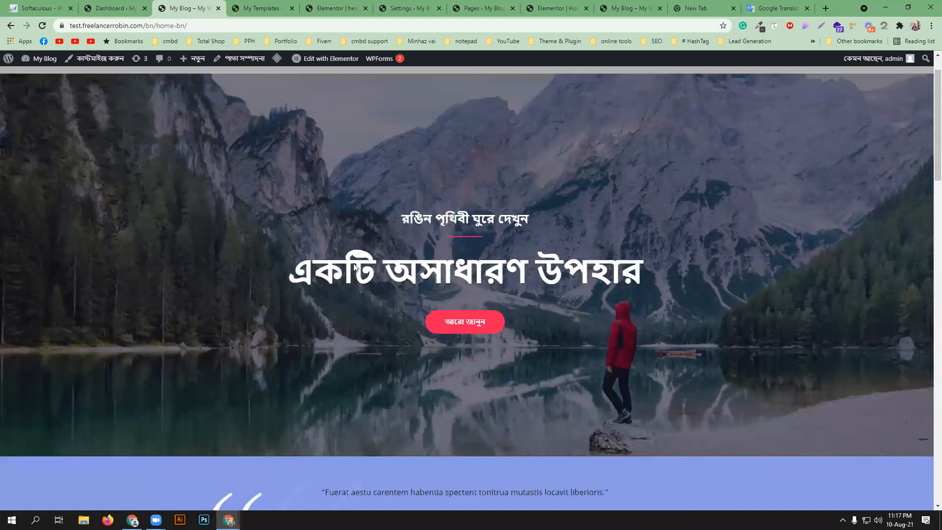
pyautogui.scroll(5, 334, 316)
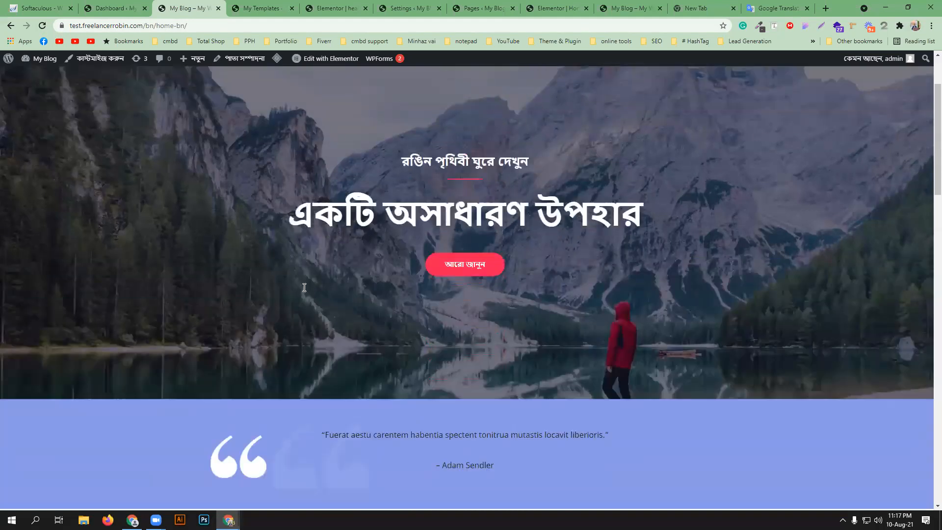
# - Switch the live site to English with the header flag, review the quote section there, and switch back to Bangla
pyautogui.click(686, 88)
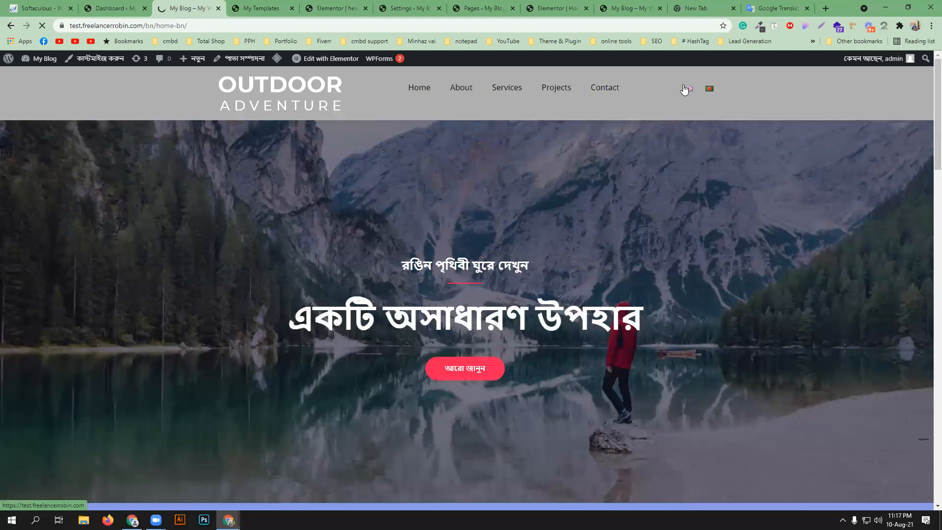
pyautogui.scroll(-5, 285, 287)
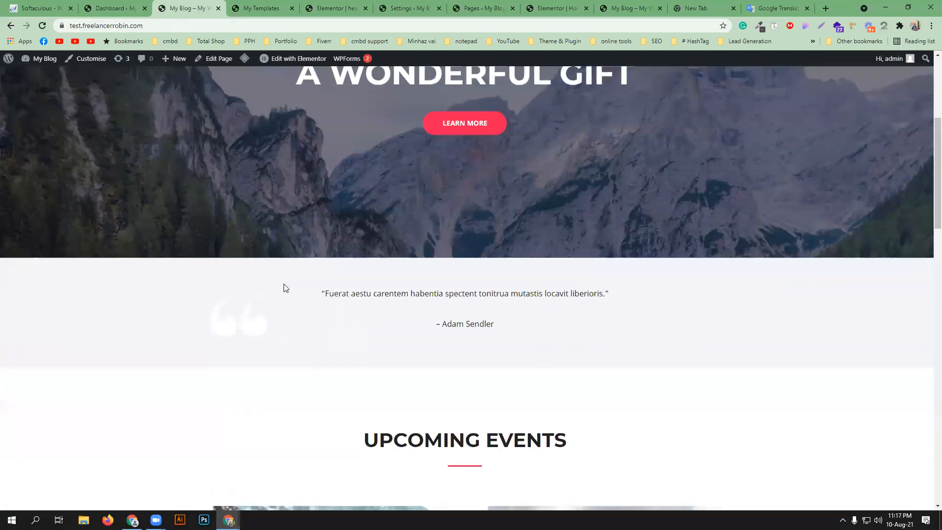
pyautogui.scroll(5, 329, 127)
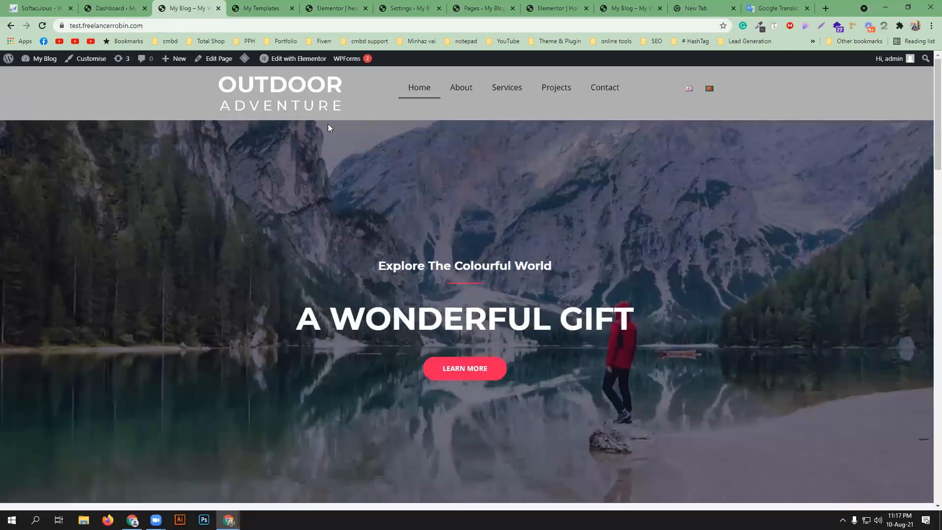
pyautogui.doubleClick(154, 23)
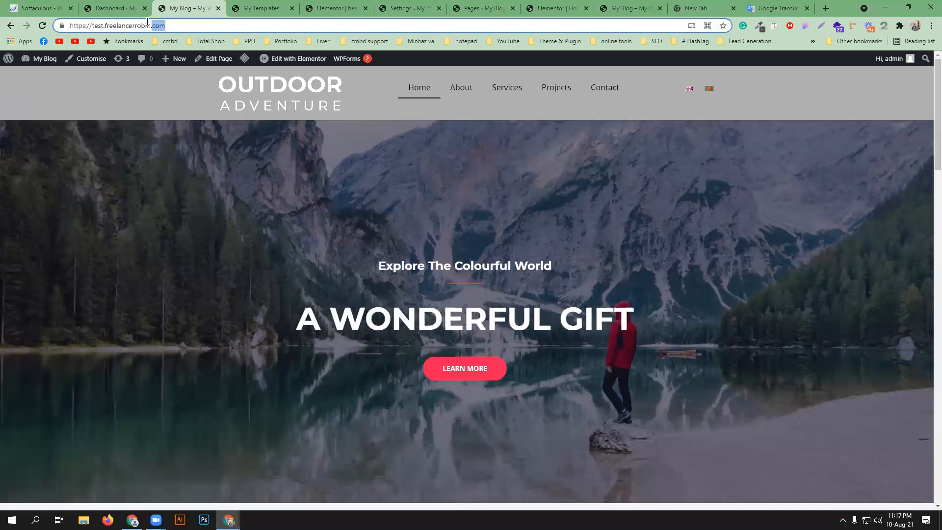
pyautogui.click(709, 90)
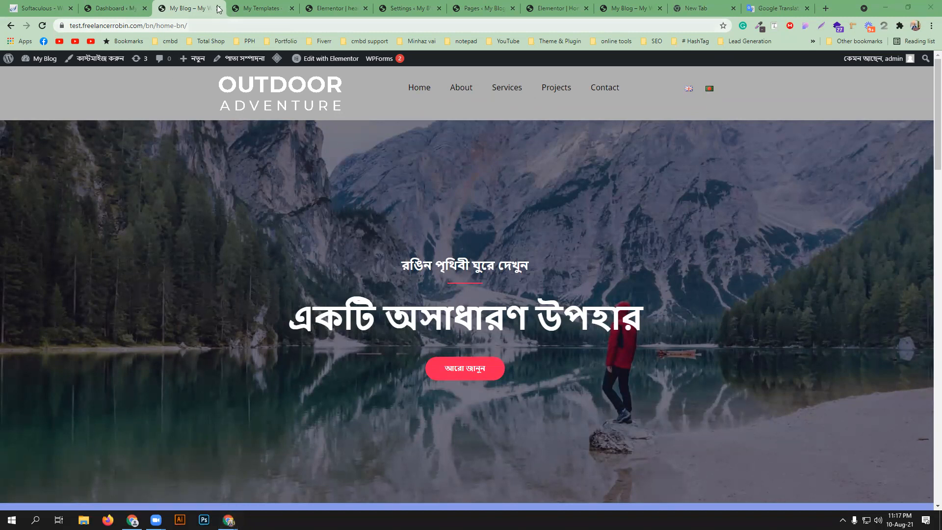
# - Show only the header templates in the template library and create a new header template named "header BN"
pyautogui.click(270, 8)
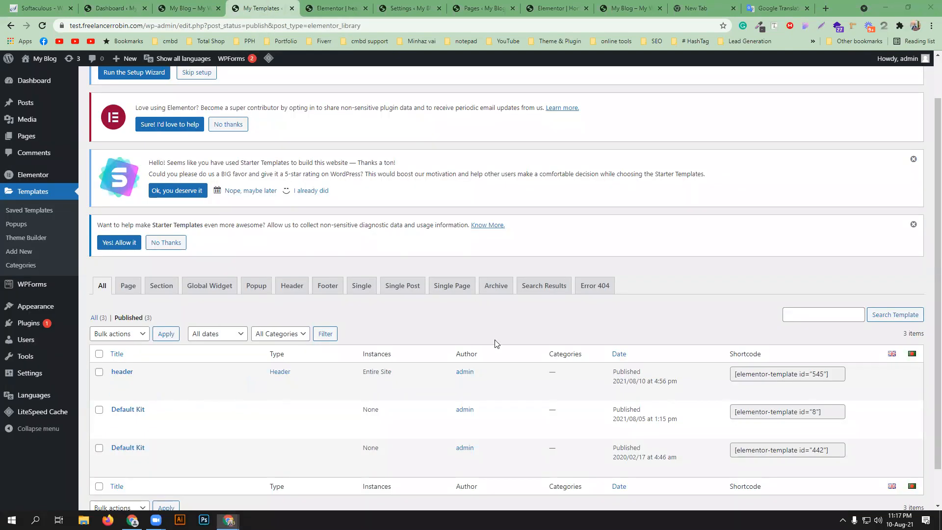
pyautogui.click(334, 8)
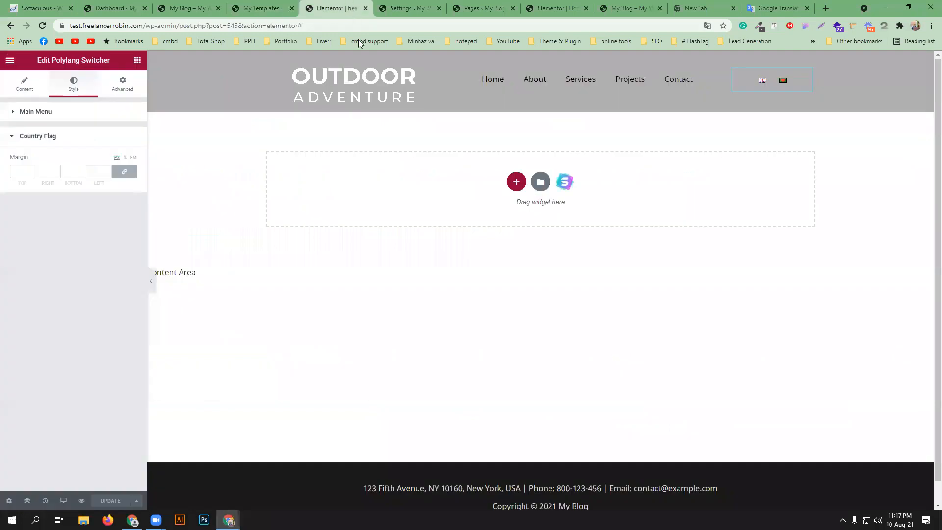
pyautogui.click(273, 4)
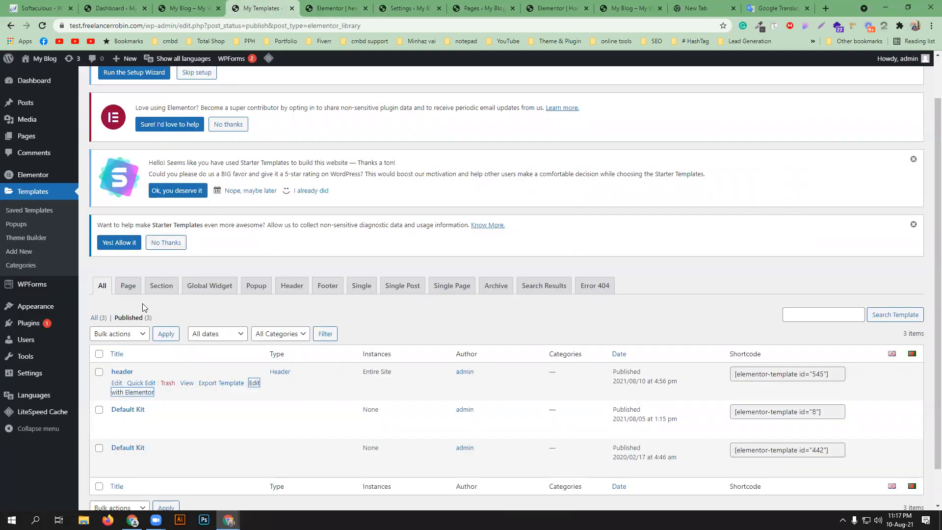
pyautogui.click(292, 286)
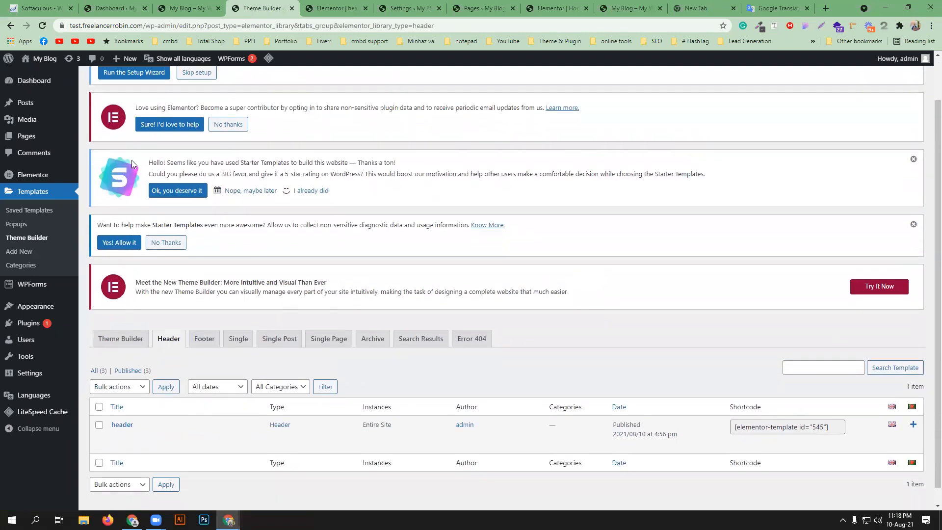
pyautogui.scroll(1, 131, 160)
pyautogui.click(185, 84)
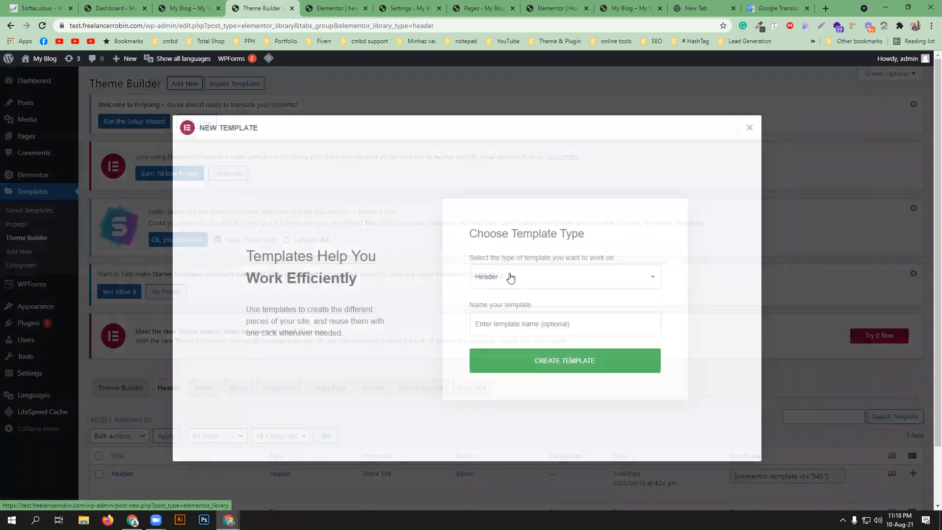
pyautogui.click(512, 325)
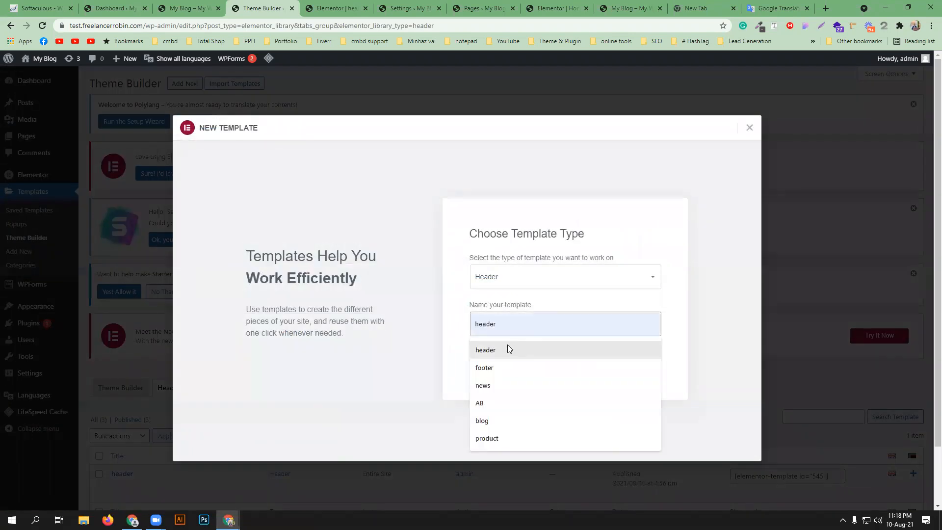
pyautogui.click(507, 348)
pyautogui.write('BN')
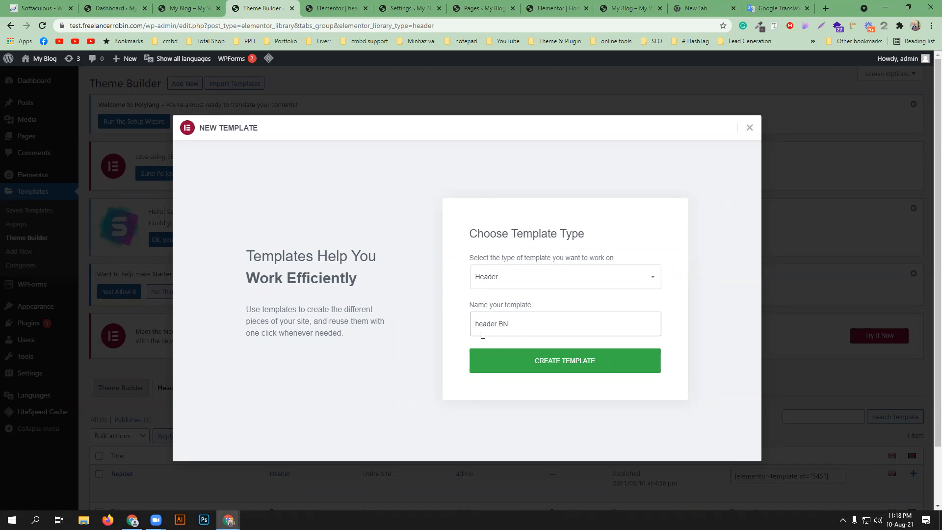
pyautogui.click(533, 363)
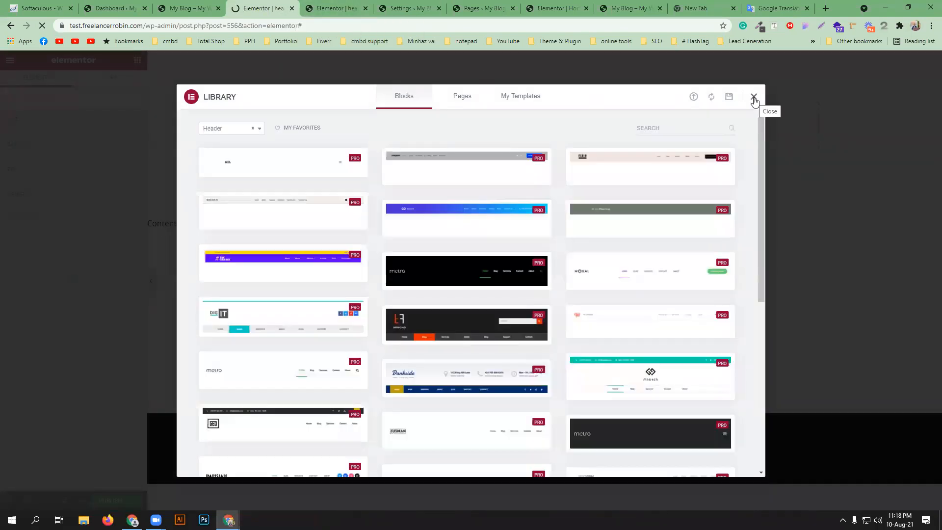
# - Dismiss the block library and copy the whole header section from the original header template into the empty "header BN" template
pyautogui.click(754, 99)
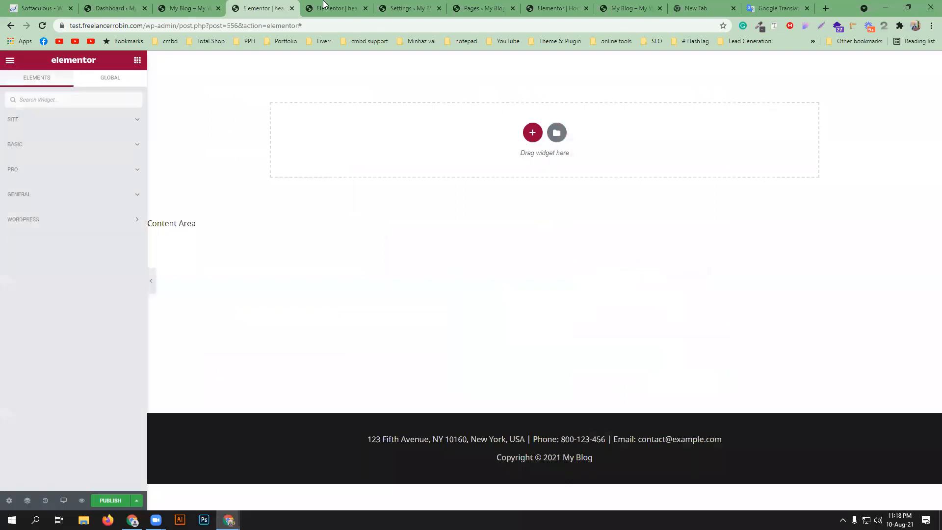
pyautogui.click(334, 4)
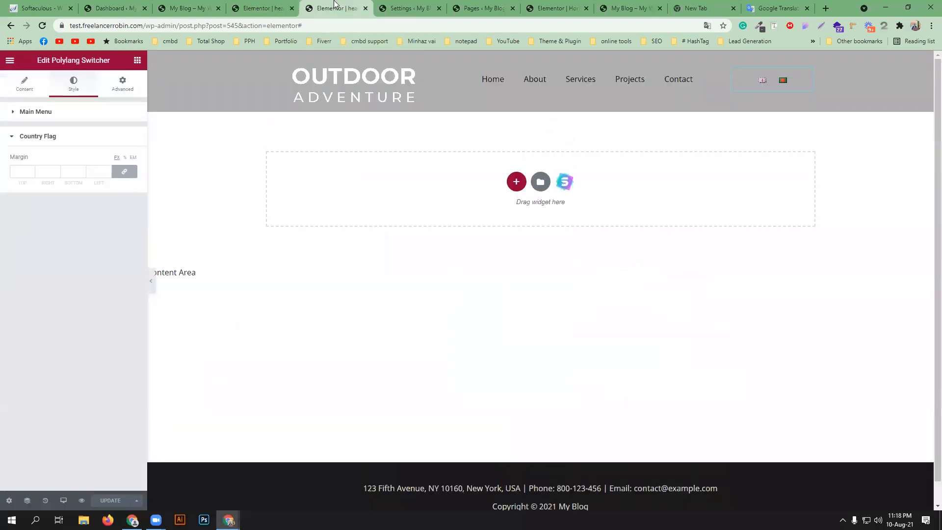
pyautogui.rightClick(542, 60)
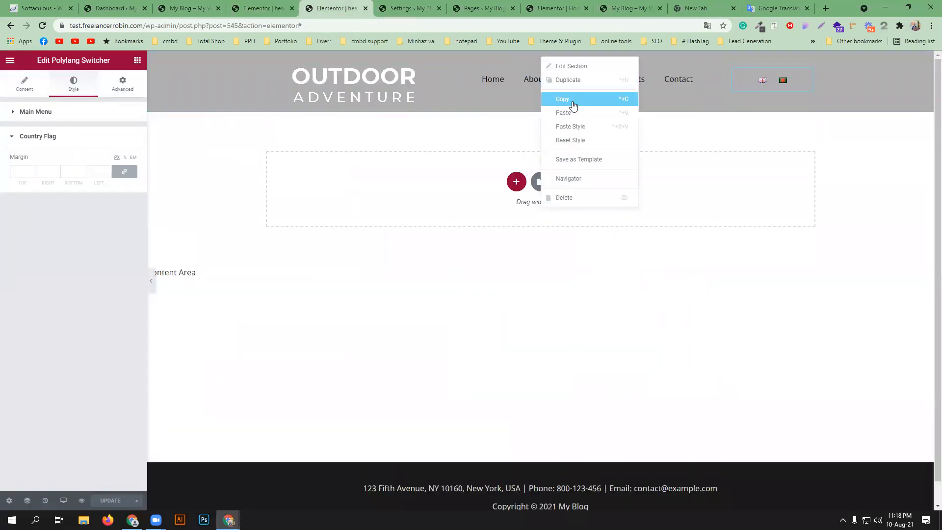
pyautogui.click(262, 6)
pyautogui.rightClick(407, 127)
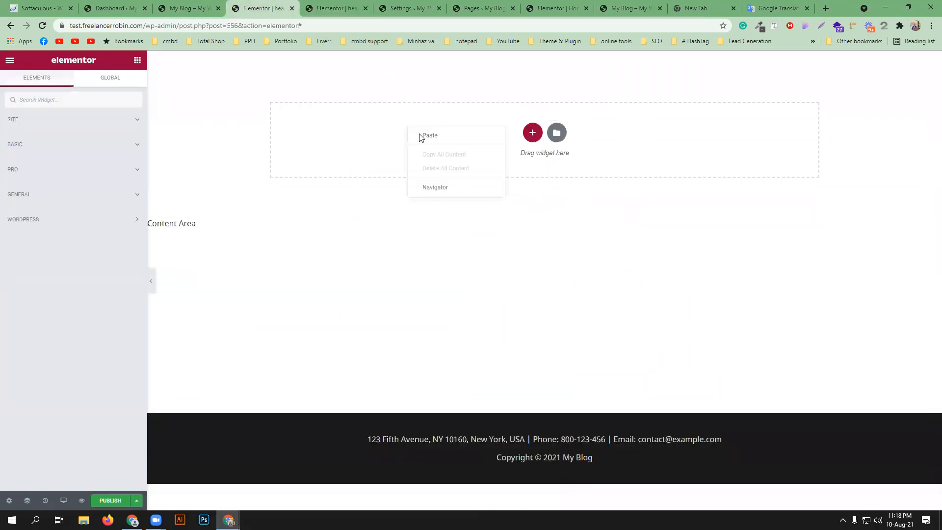
pyautogui.click(430, 136)
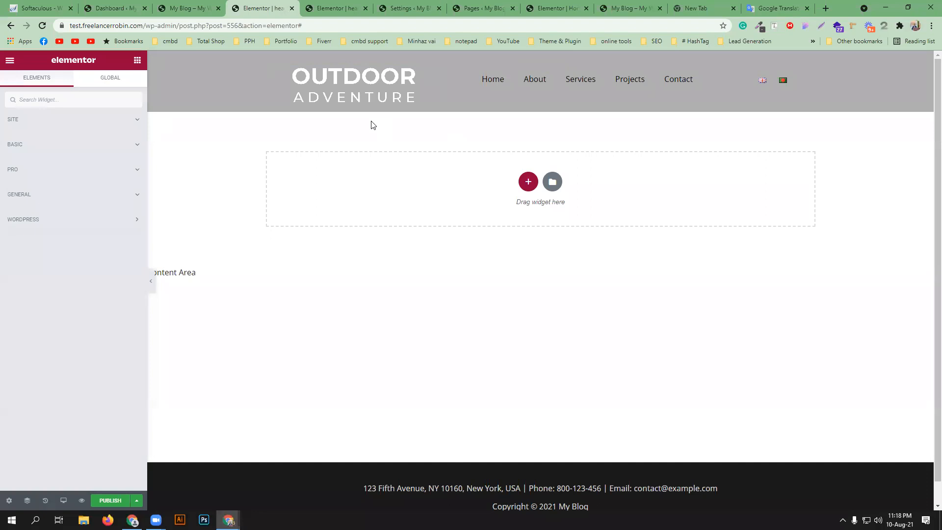
# - Publish the "header BN" template, removing the Entire Site display condition before saving
pyautogui.click(104, 500)
pyautogui.click(486, 313)
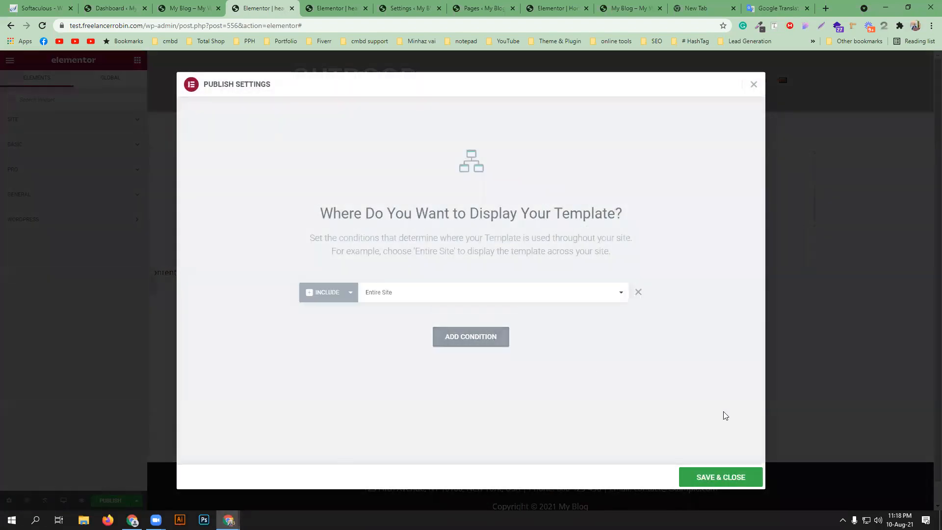
pyautogui.click(639, 293)
pyautogui.click(716, 477)
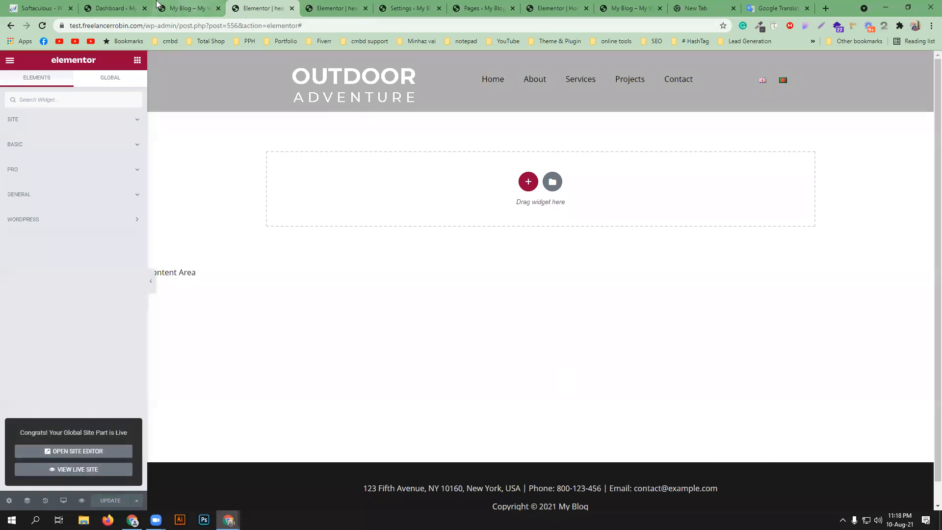
# - Open the WordPress Menus screen from the Dashboard in a new browser tab
pyautogui.click(113, 8)
pyautogui.moveTo(37, 267)
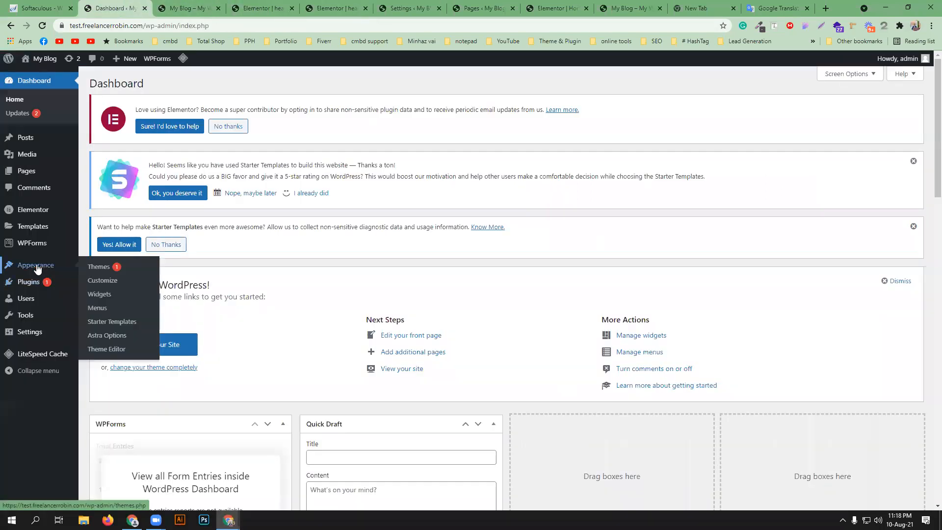
pyautogui.middleClick(101, 309)
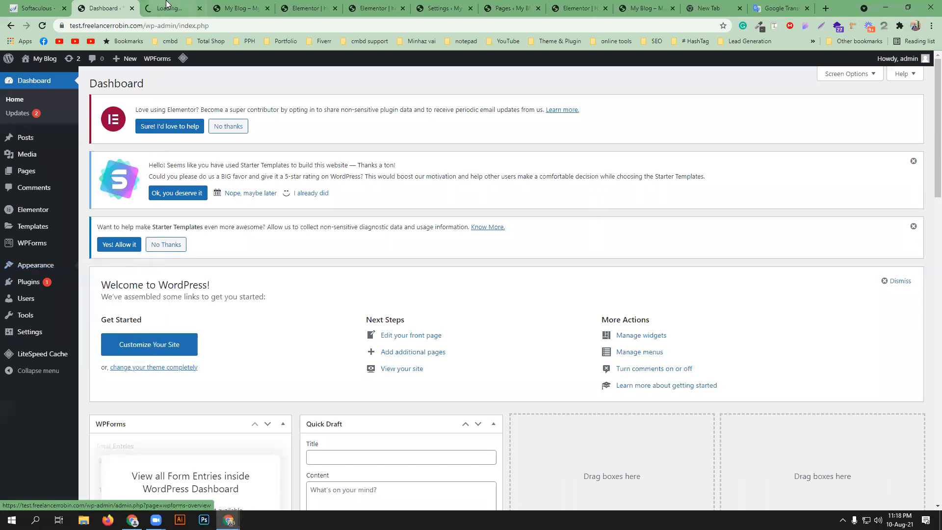
pyautogui.hotkey('ctrl', 'Tab')
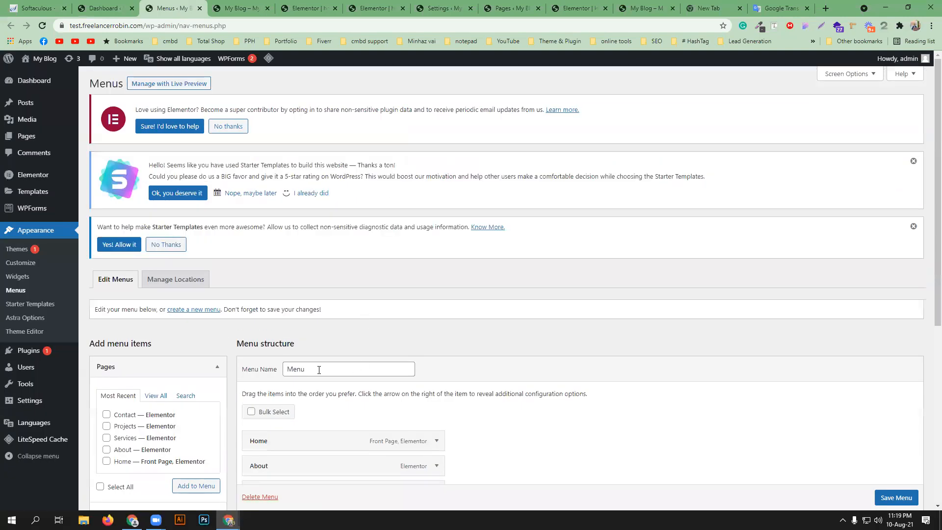
# - Create a new WordPress menu named "menu BN"
pyautogui.scroll(-2, 319, 370)
pyautogui.click(183, 212)
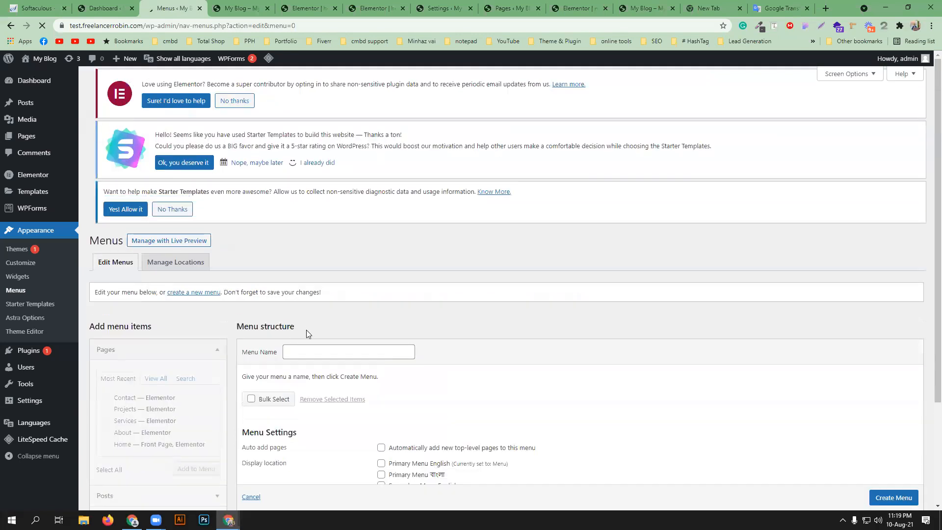
pyautogui.click(309, 370)
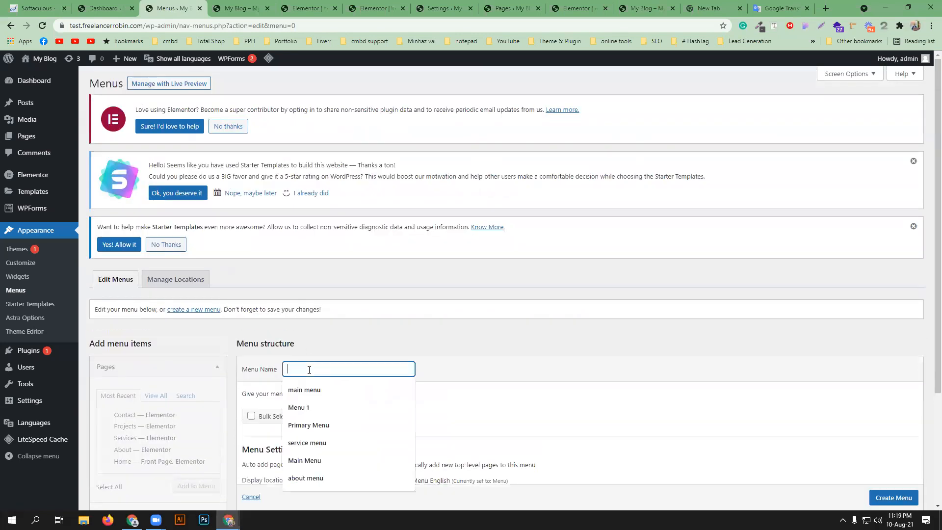
pyautogui.write('men')
pyautogui.write('u E')
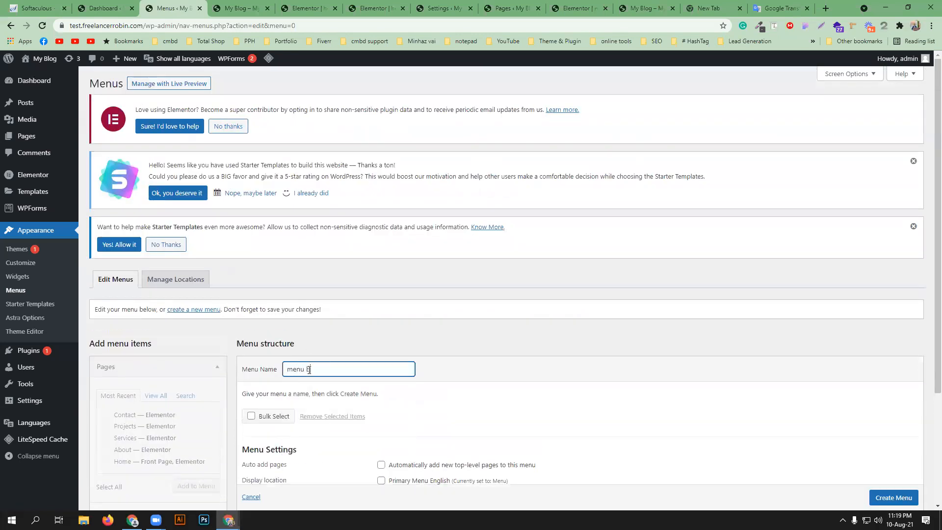
pyautogui.write('N')
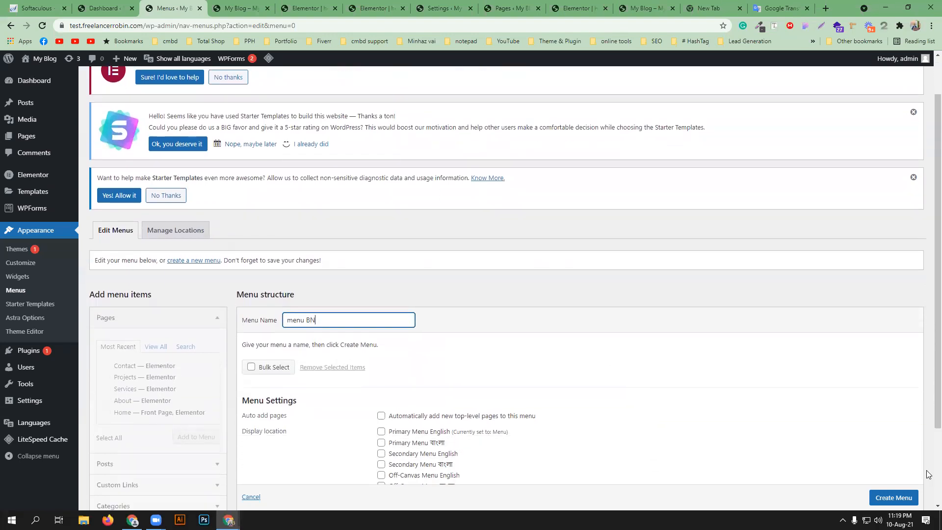
pyautogui.click(898, 497)
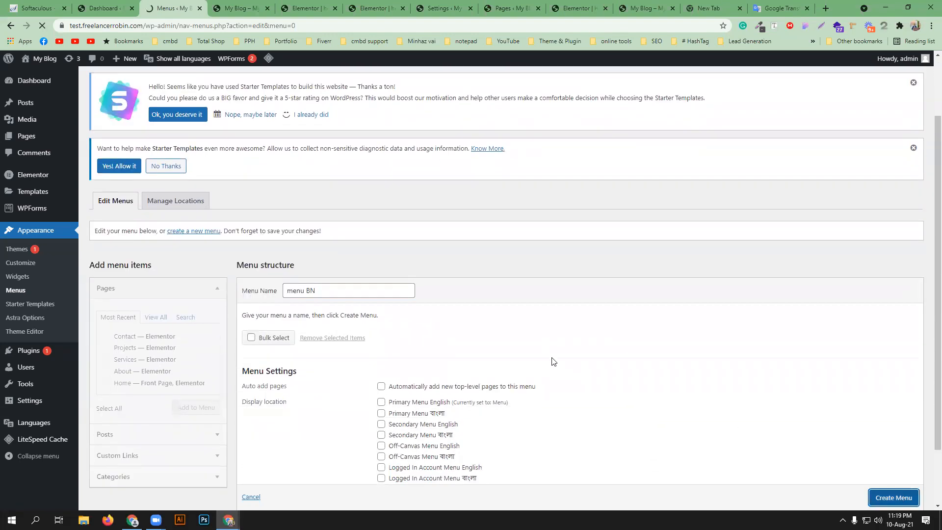
# - Add the second-listed Home page and the About page from the full page list to "menu BN"
pyautogui.scroll(-2, 380, 353)
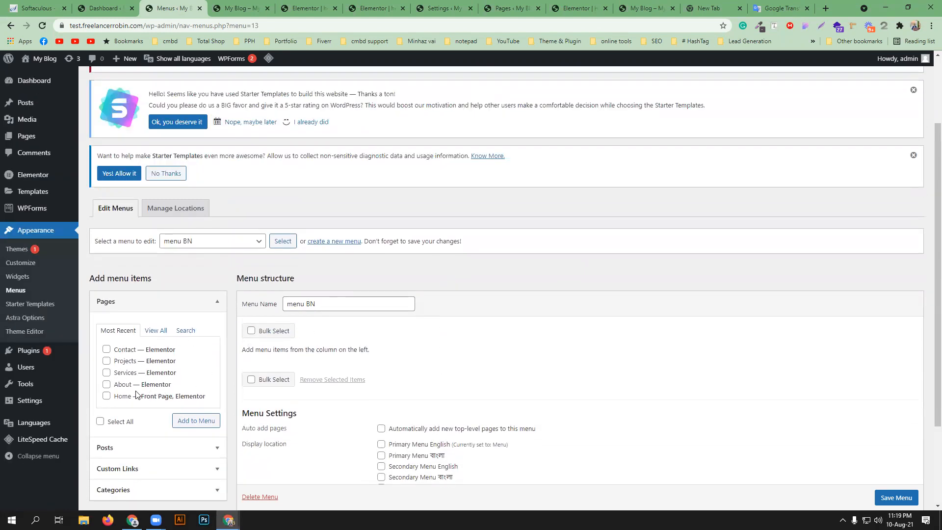
pyautogui.scroll(-1, 137, 395)
pyautogui.click(185, 282)
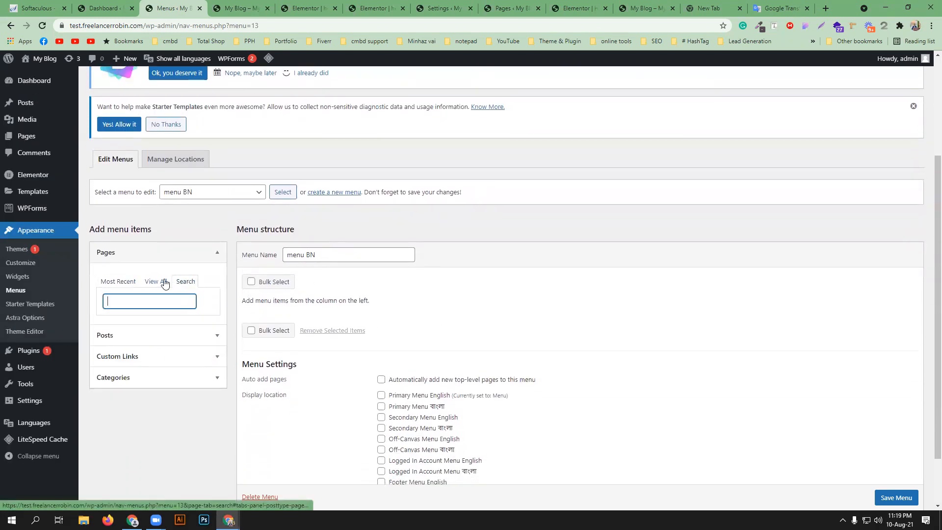
pyautogui.click(164, 282)
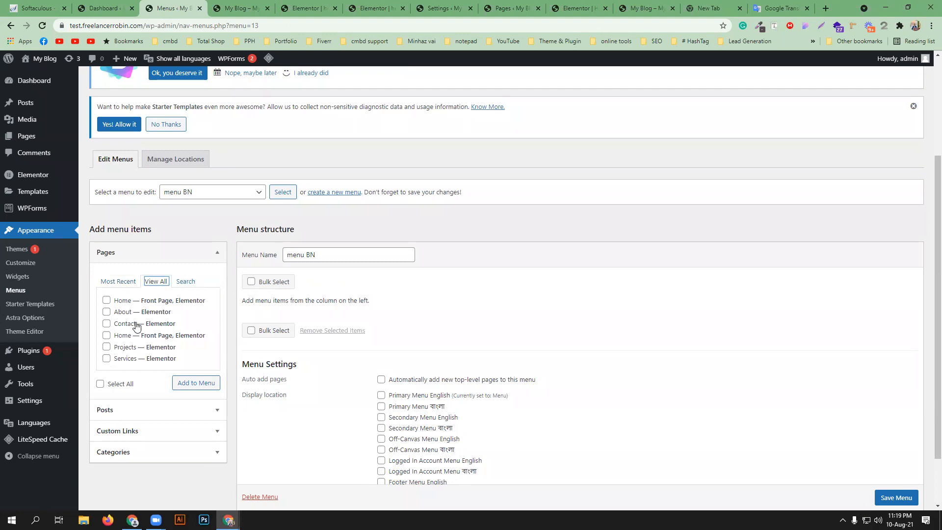
pyautogui.click(107, 335)
pyautogui.click(107, 312)
pyautogui.click(182, 383)
pyautogui.moveTo(270, 357); pyautogui.dragTo(271, 330)
# - Assign "menu BN" to the Primary Menu বাংলা display location and save the menu
pyautogui.scroll(-1, 491, 422)
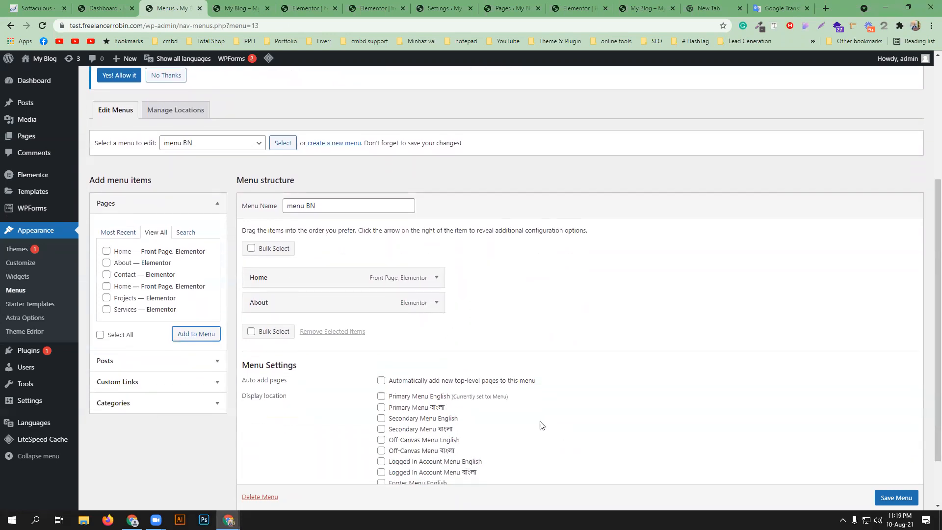
pyautogui.click(392, 411)
pyautogui.scroll(-1, 896, 498)
pyautogui.click(896, 495)
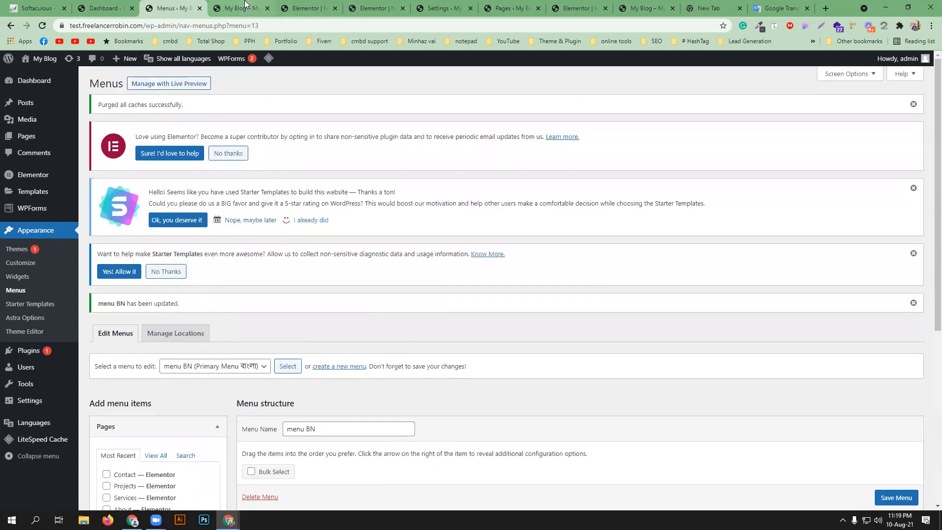
# - Reload the "header BN" template in Elementor, set its Nav Menu widget to "menu BN" and update the template without any display condition
pyautogui.click(308, 8)
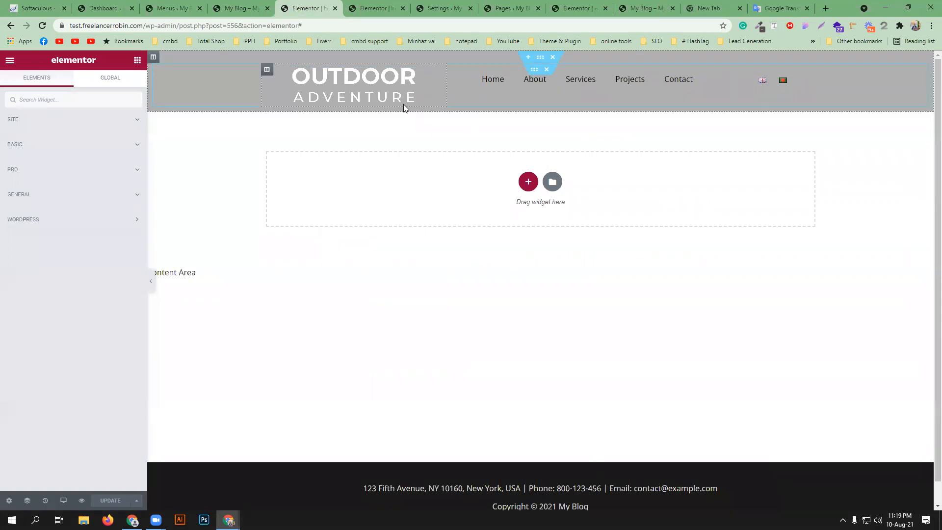
pyautogui.click(42, 27)
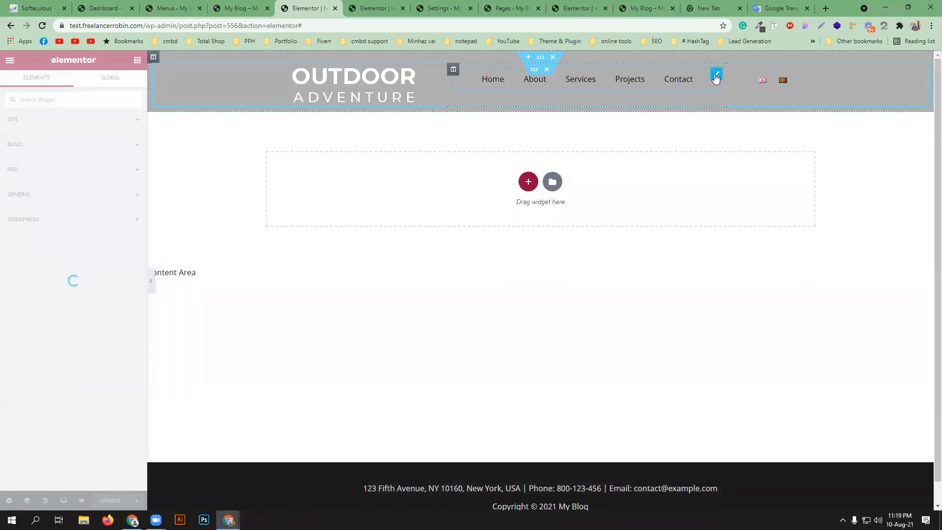
pyautogui.click(99, 137)
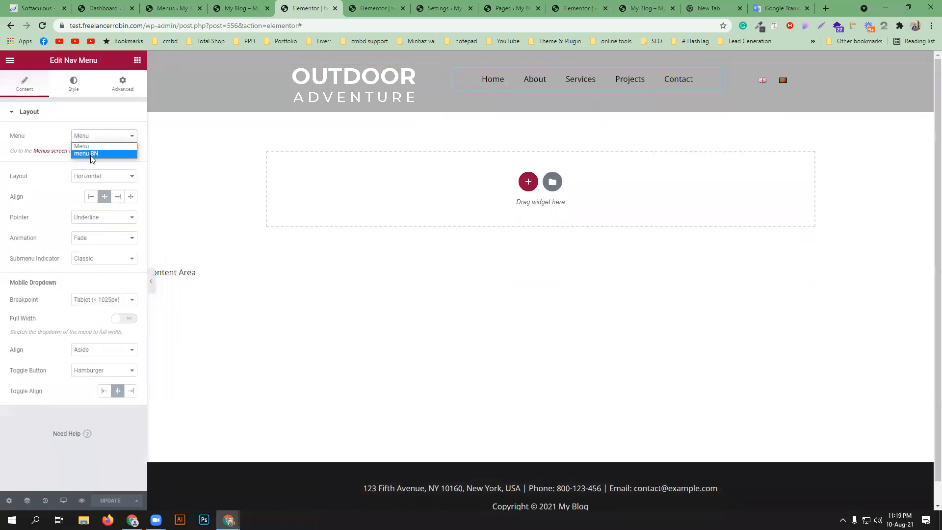
pyautogui.click(90, 154)
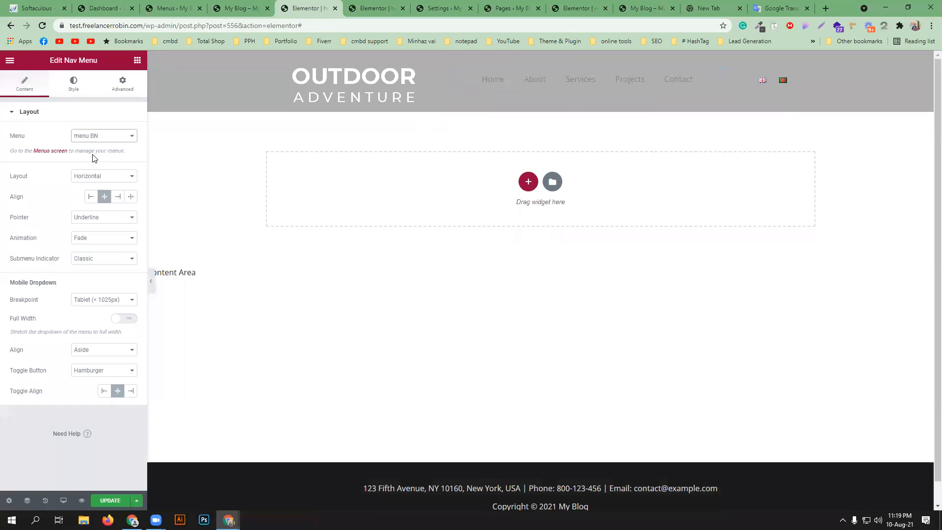
pyautogui.click(105, 501)
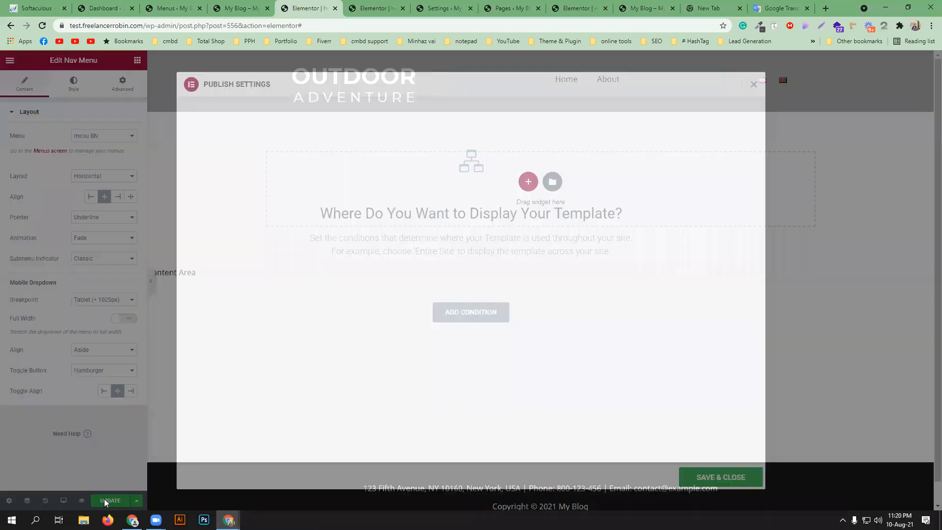
pyautogui.click(743, 480)
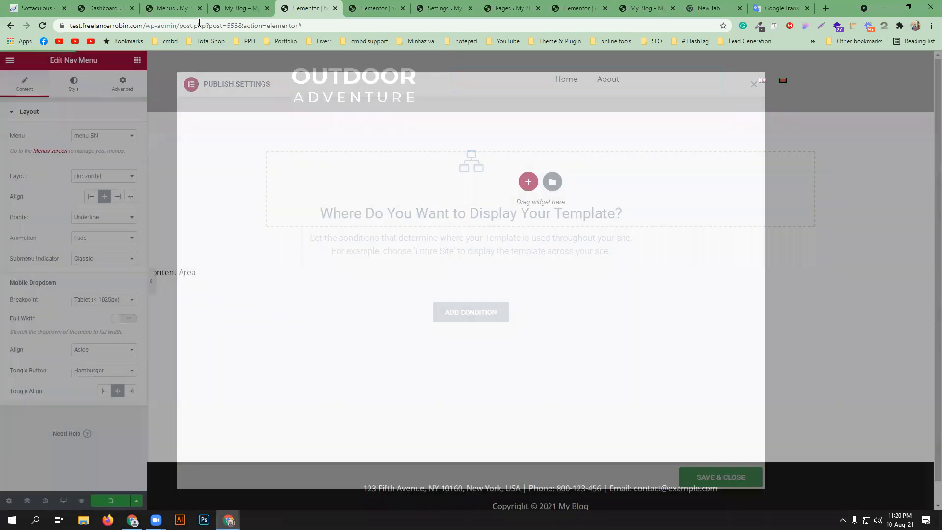
# - Return to the Menus screen, expand the Home and About items of "menu BN", and copy the About item's navigation label
pyautogui.click(240, 8)
pyautogui.click(171, 8)
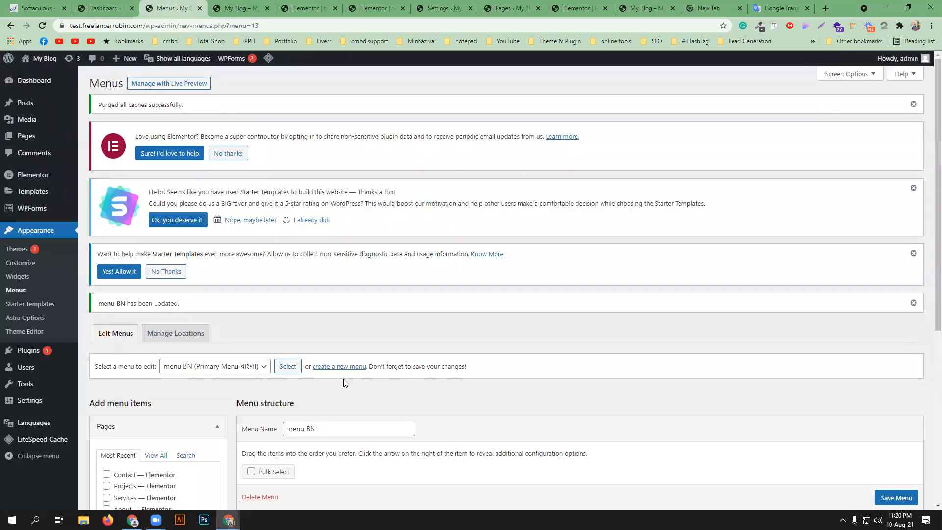
pyautogui.scroll(-4, 344, 380)
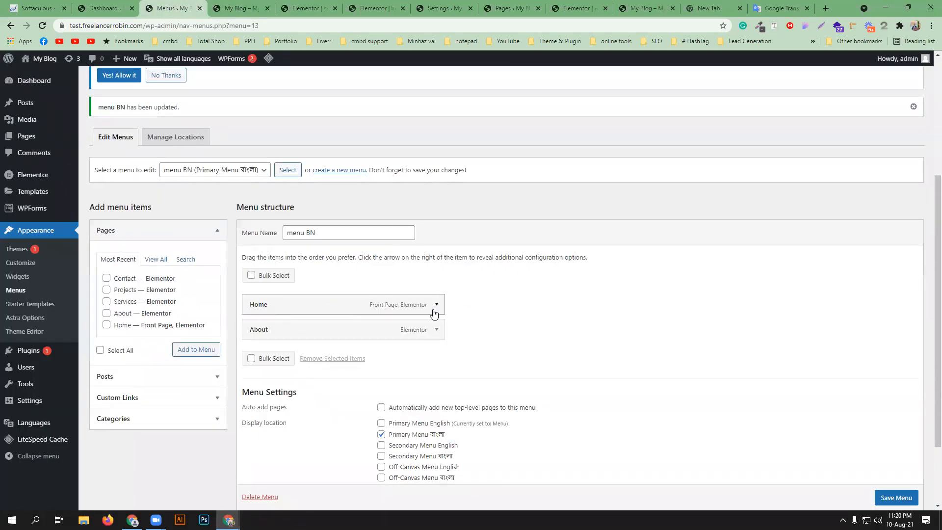
pyautogui.click(436, 307)
pyautogui.moveTo(272, 339); pyautogui.dragTo(251, 338)
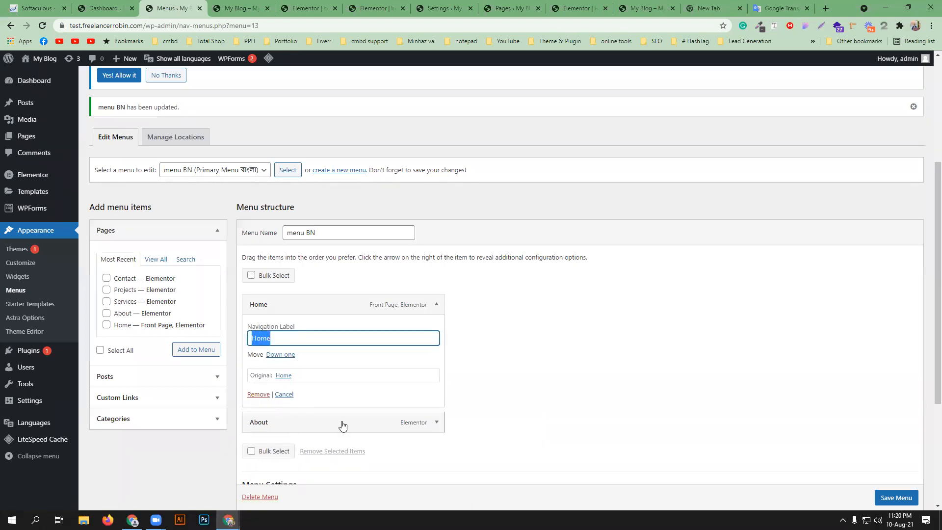
pyautogui.click(437, 422)
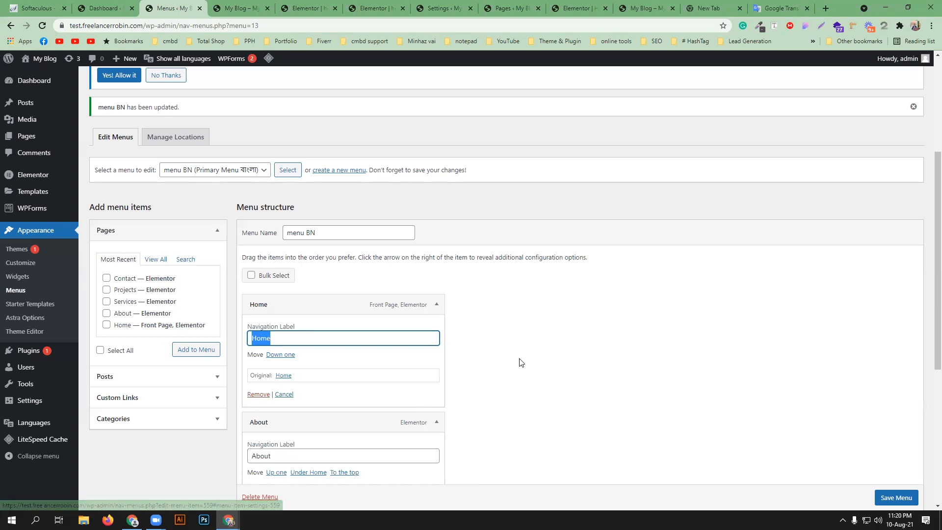
pyautogui.scroll(-2, 268, 377)
pyautogui.doubleClick(275, 358)
pyautogui.hotkey('ctrl', 'c')
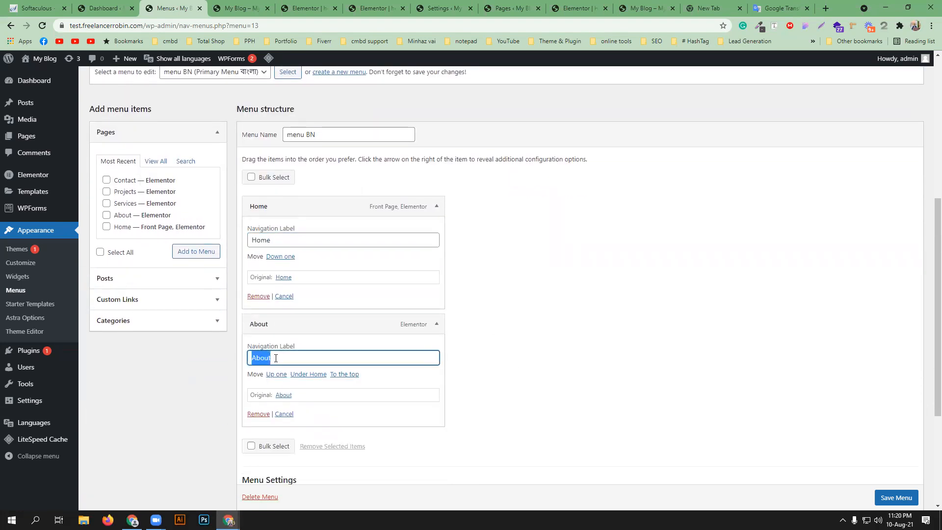
# - Translate "About" from English to Bengali in Google Translate and copy the translation
pyautogui.click(780, 8)
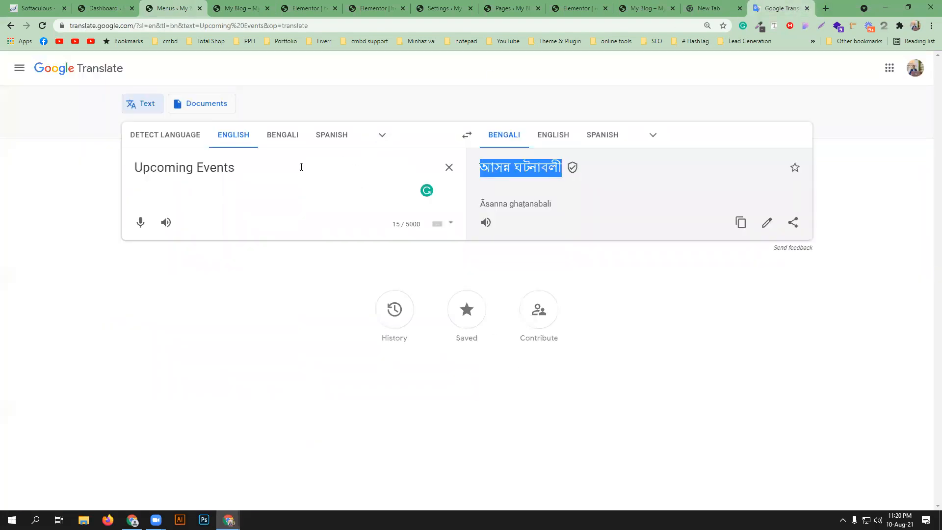
pyautogui.hotkey('ctrl', 'a')
pyautogui.hotkey('ctrl', 'v')
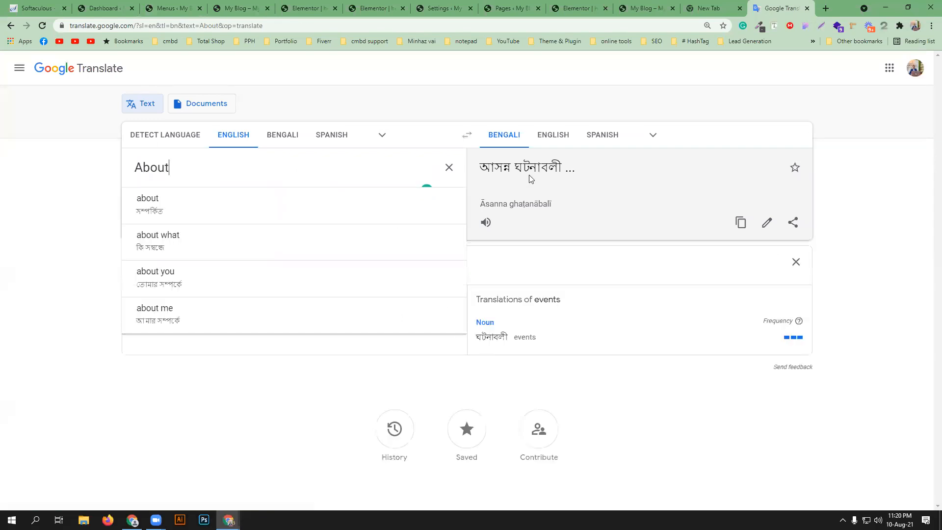
pyautogui.doubleClick(516, 171)
pyautogui.rightClick(517, 171)
pyautogui.click(535, 178)
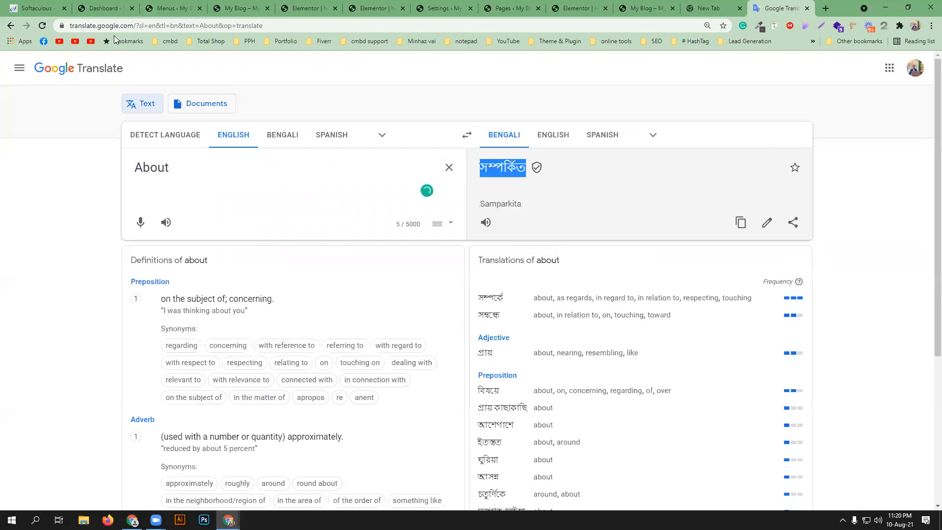
# - Change the About item's navigation label to "সম্পর্কিত" in "menu BN" and save the menu
pyautogui.click(171, 8)
pyautogui.hotkey('ctrl', 'v')
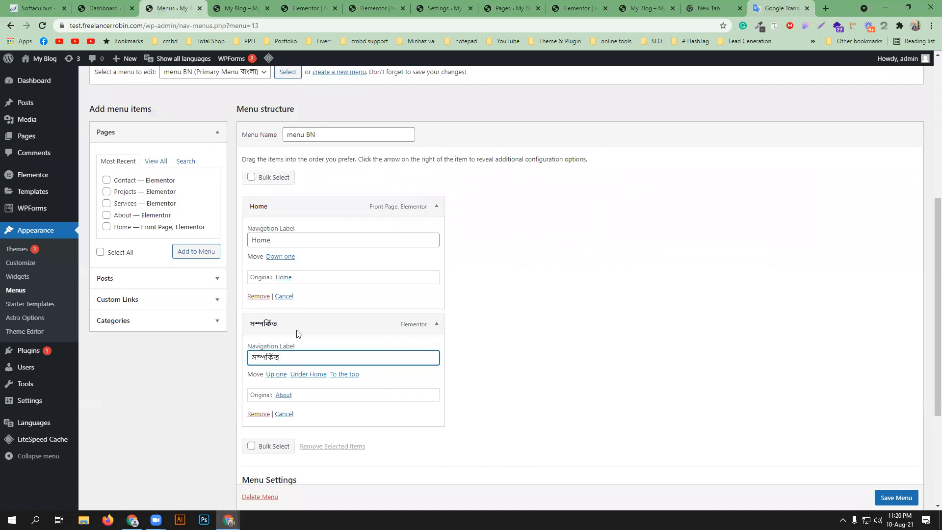
pyautogui.hotkey('ctrl', '-')
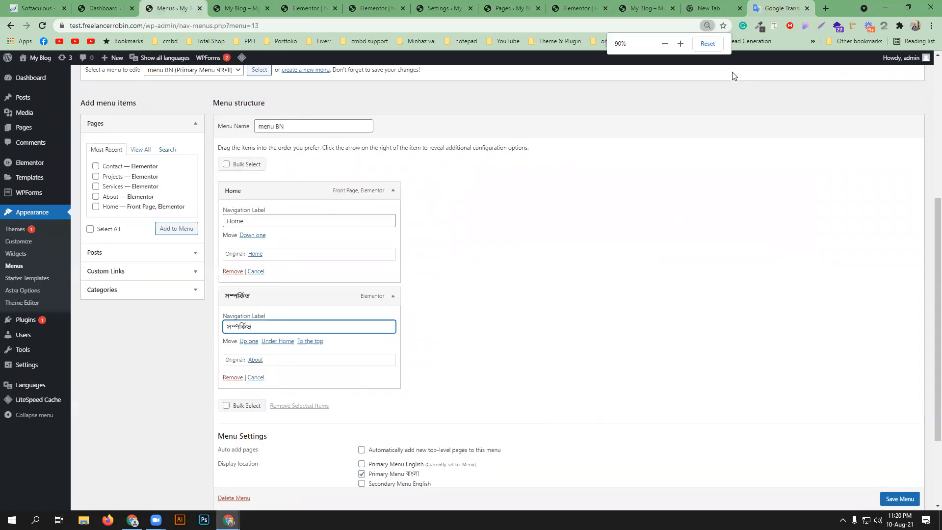
pyautogui.hotkey('ctrl', '+')
pyautogui.hotkey('ctrl', '+')
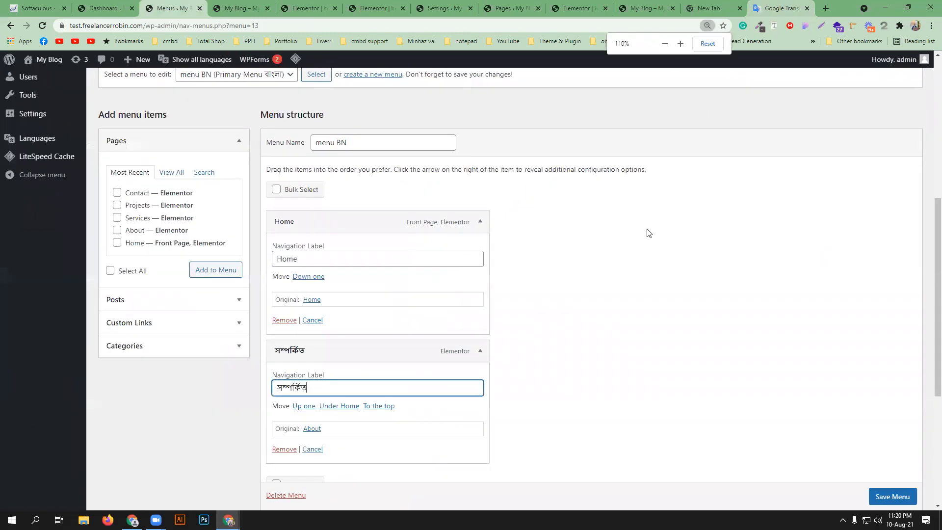
pyautogui.click(665, 43)
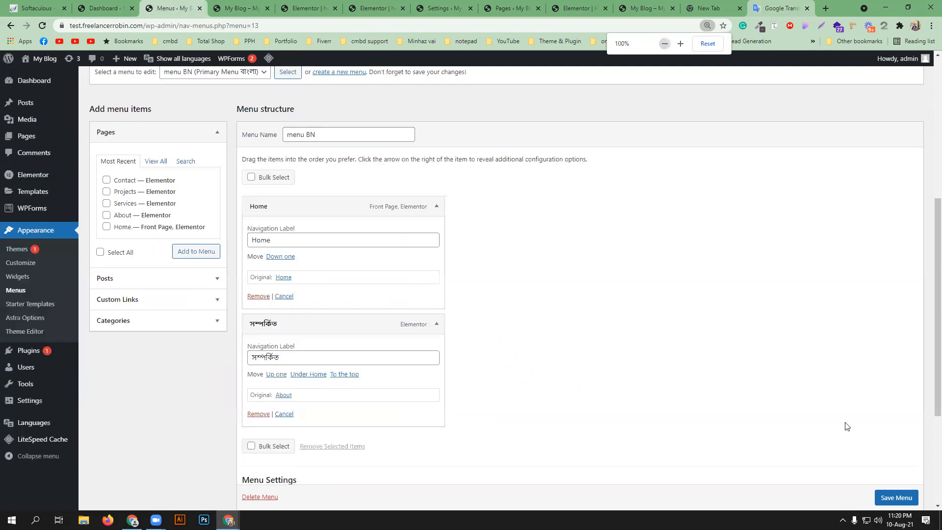
pyautogui.click(893, 496)
pyautogui.scroll(-1, 632, 393)
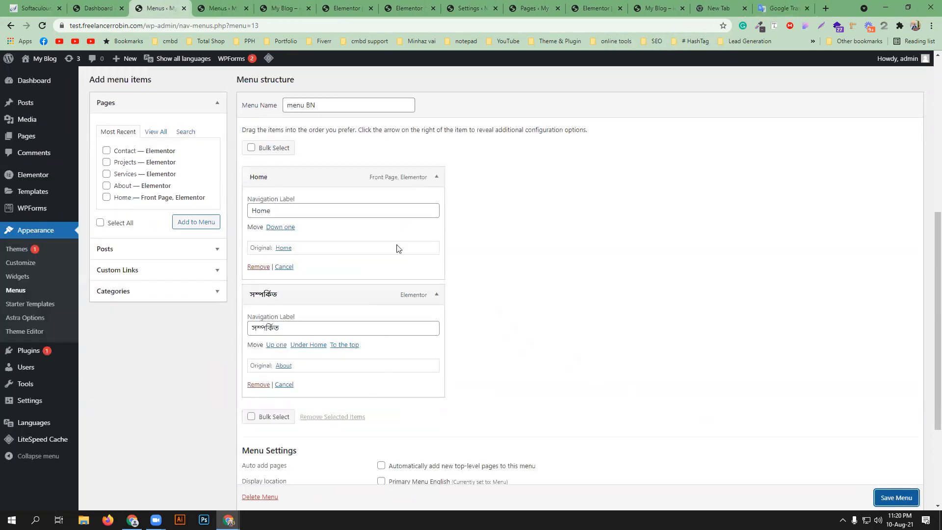
# - Reload the Bangla home page and test the header's language switcher, opening the English version in a new tab and switching back to Bangla
pyautogui.click(284, 8)
pyautogui.click(43, 25)
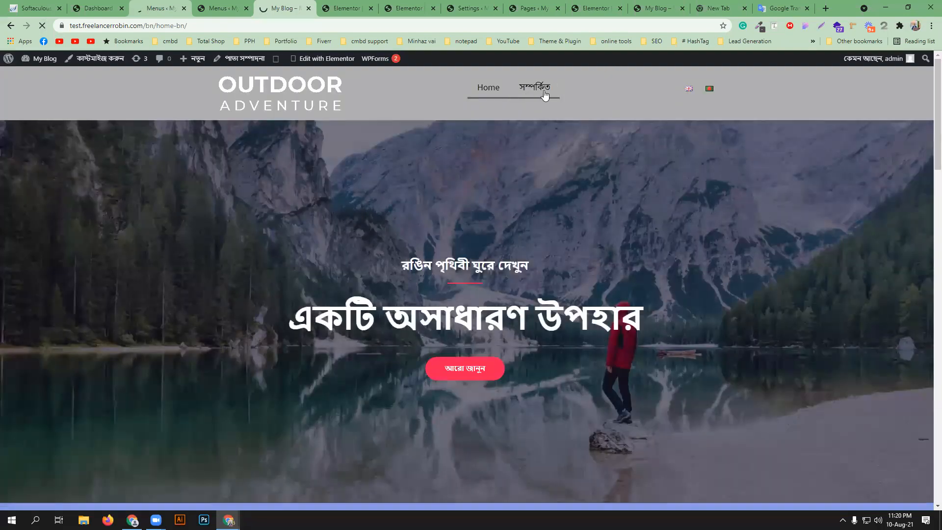
pyautogui.middleClick(688, 91)
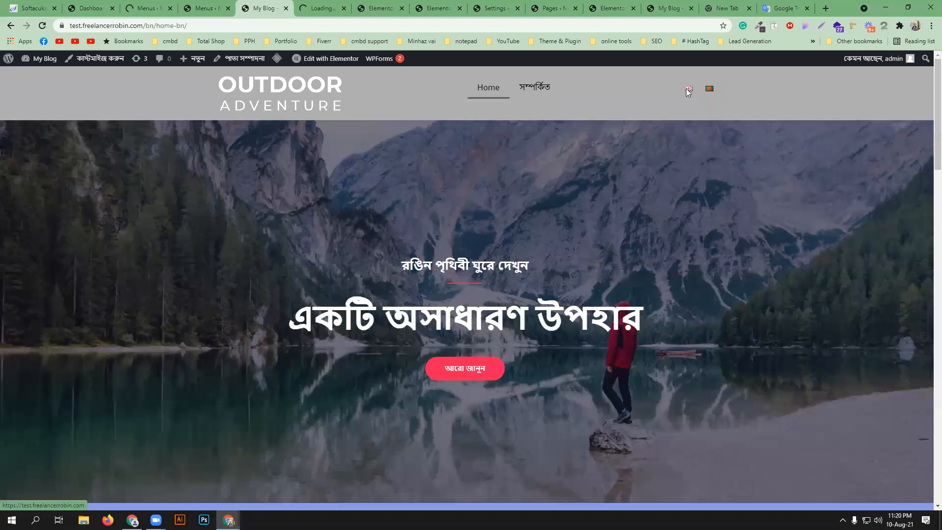
pyautogui.hotkey('ctrl', 'Tab')
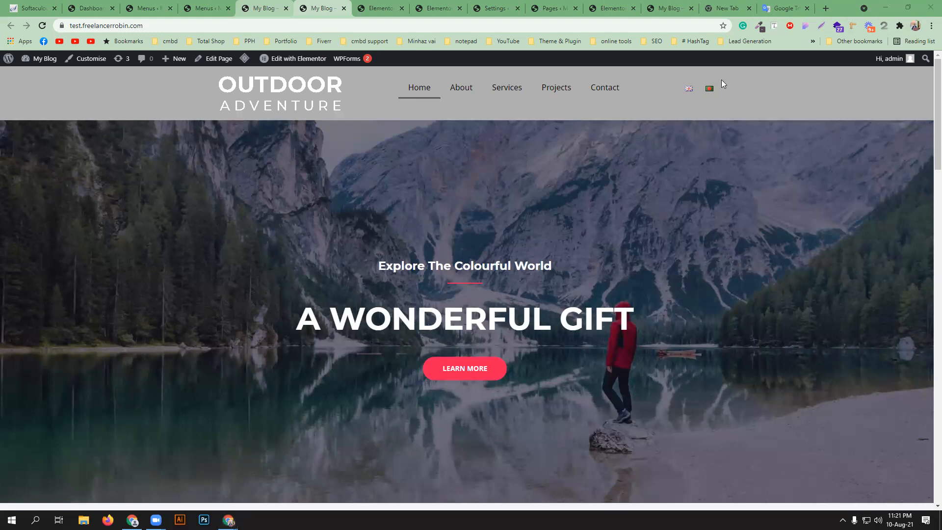
pyautogui.click(709, 89)
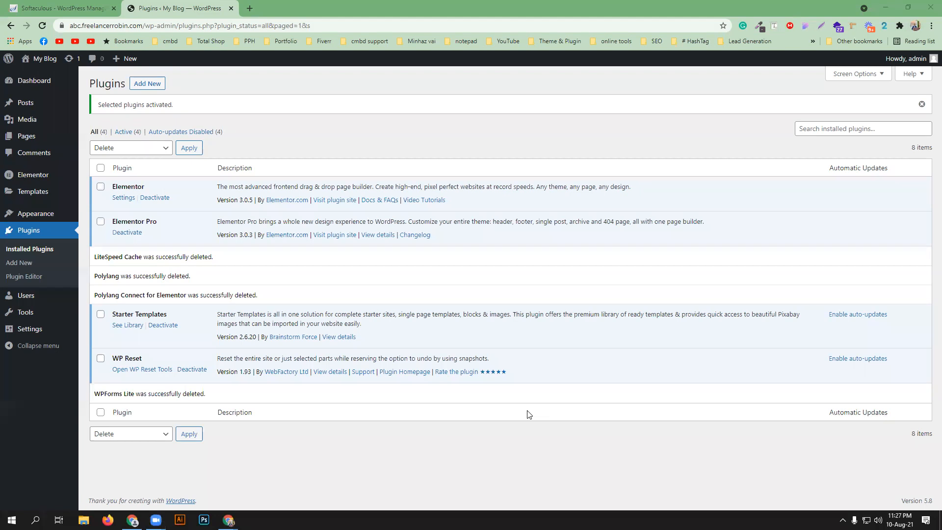
# - Search the plugin directory for "gtranslate", then install and activate the "Translate WordPress with GTranslate" plugin
pyautogui.click(149, 85)
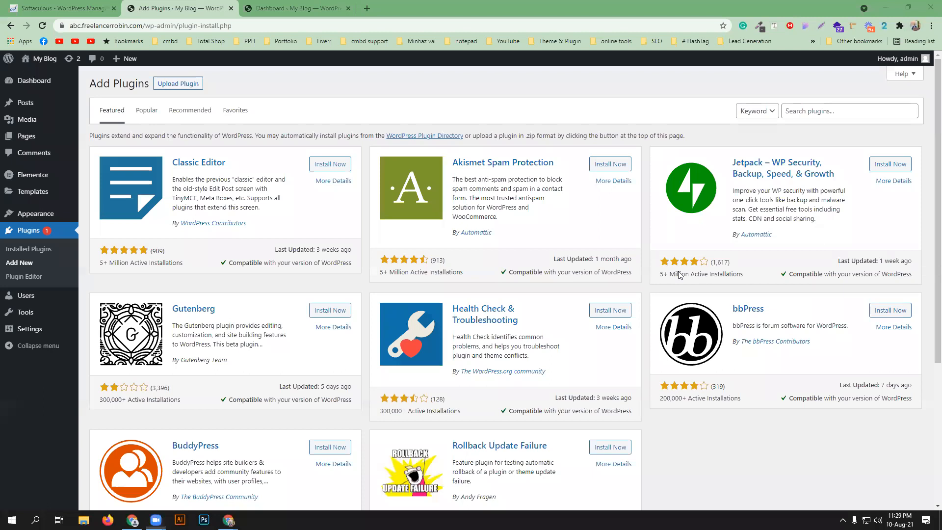
pyautogui.click(811, 112)
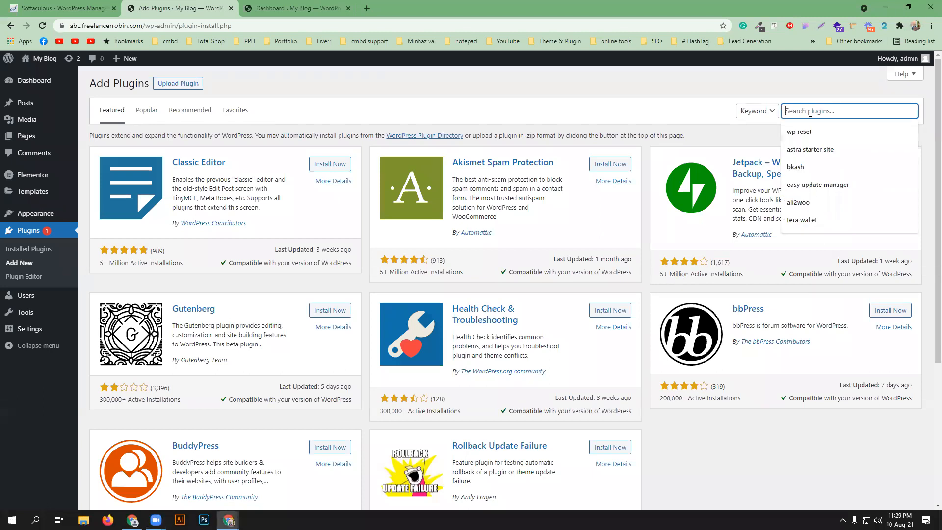
pyautogui.write('gtrans')
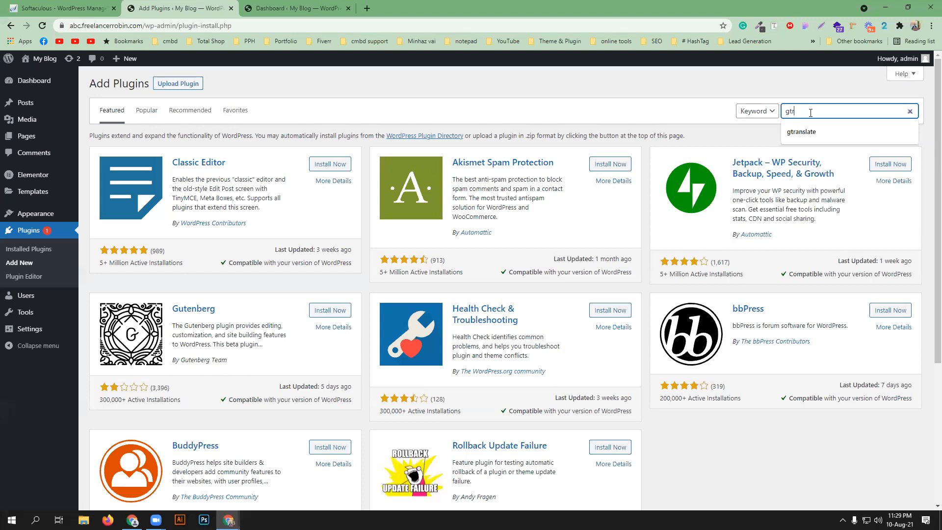
pyautogui.write('lay')
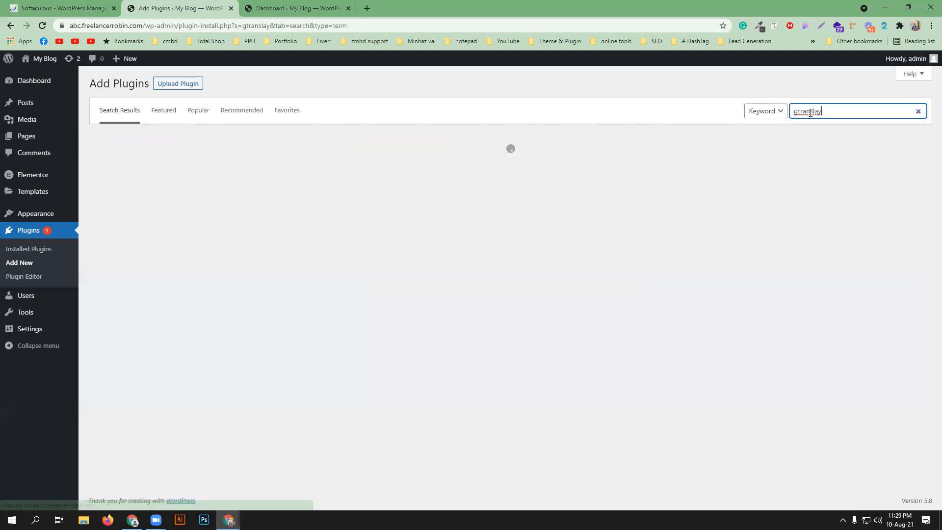
pyautogui.press('BackSpace')
pyautogui.click(825, 135)
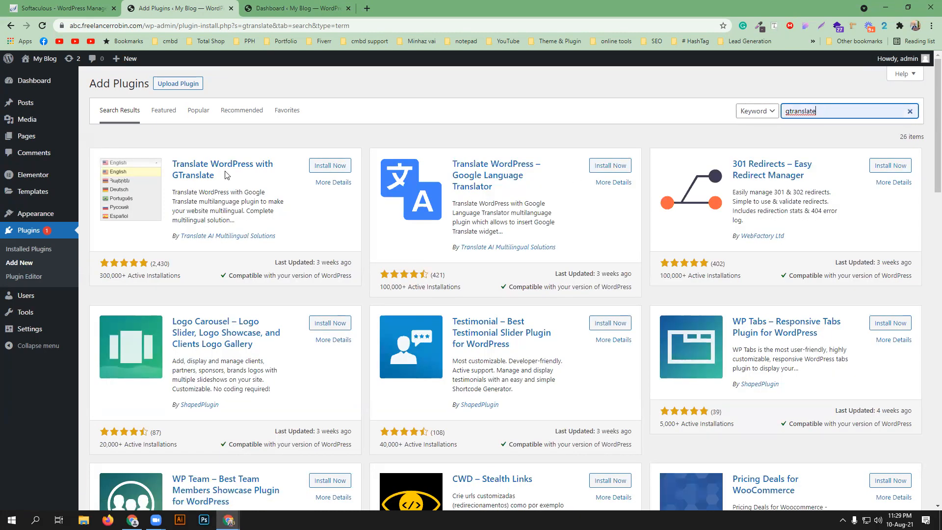
pyautogui.click(323, 165)
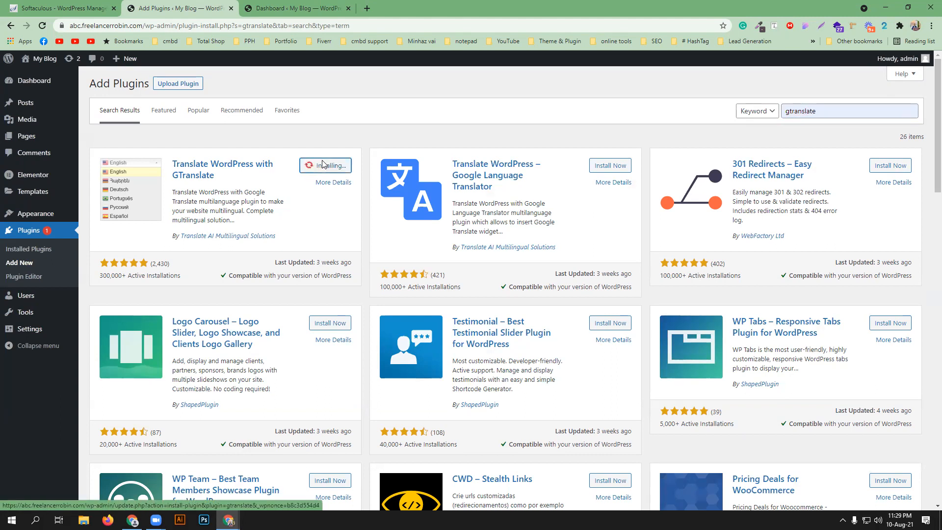
pyautogui.click(325, 166)
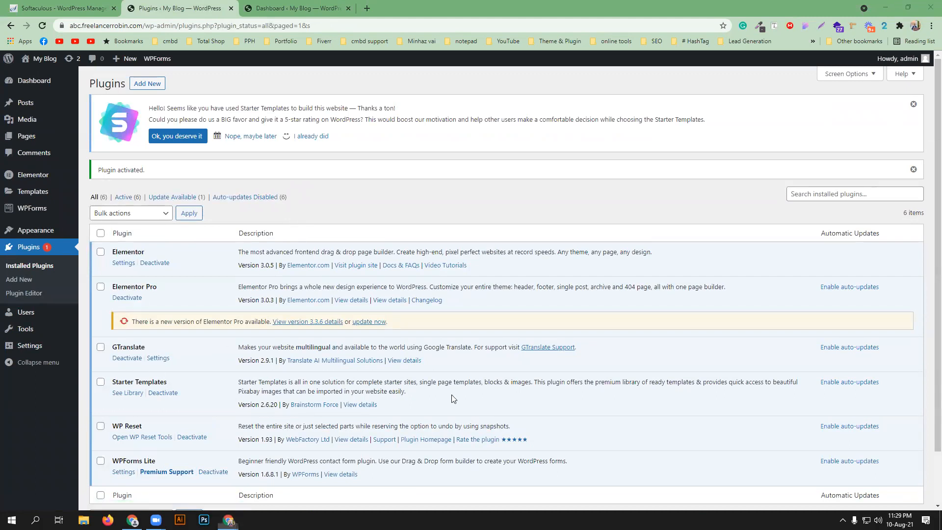
# - Open the GTranslate settings and examine the language list in the widget preview
pyautogui.moveTo(68, 342)
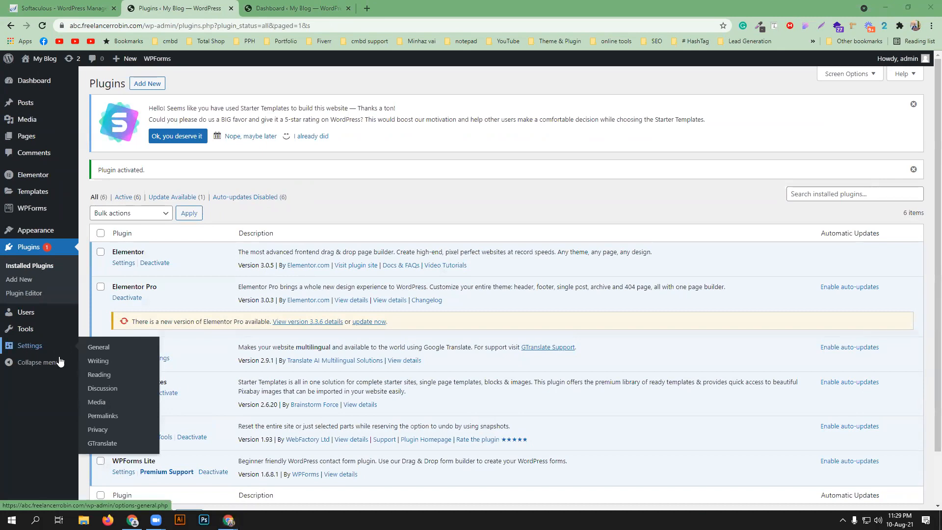
pyautogui.click(100, 445)
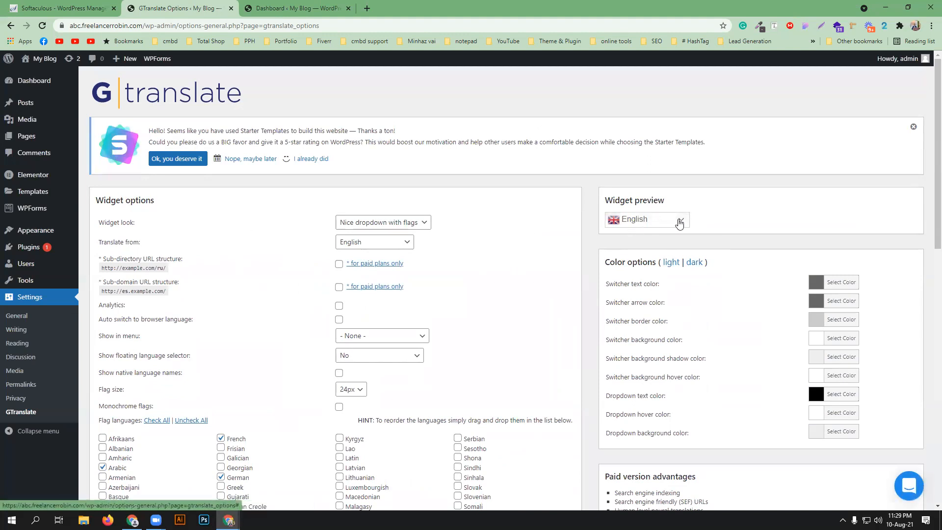
pyautogui.click(680, 221)
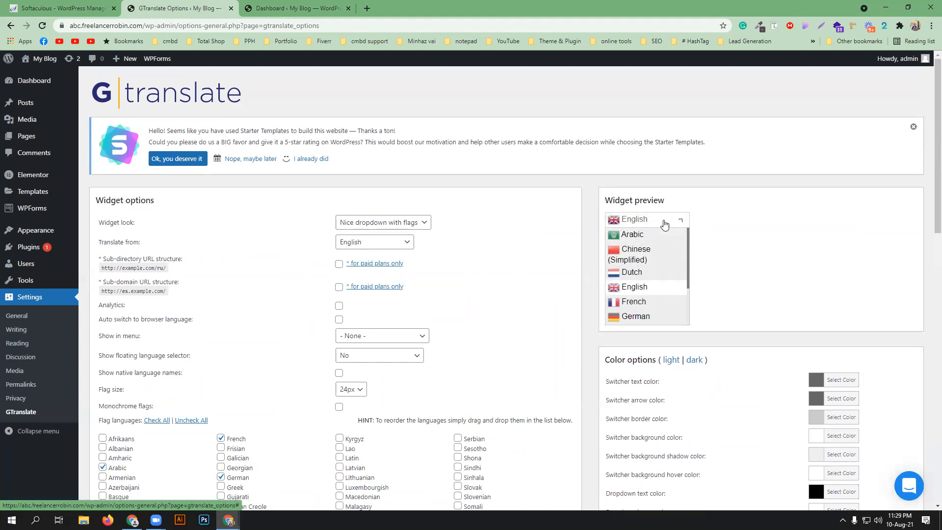
pyautogui.click(664, 221)
# - Try the "Flags and dropdown" and "Dropdown" widget looks, checking the language list in each preview
pyautogui.click(423, 223)
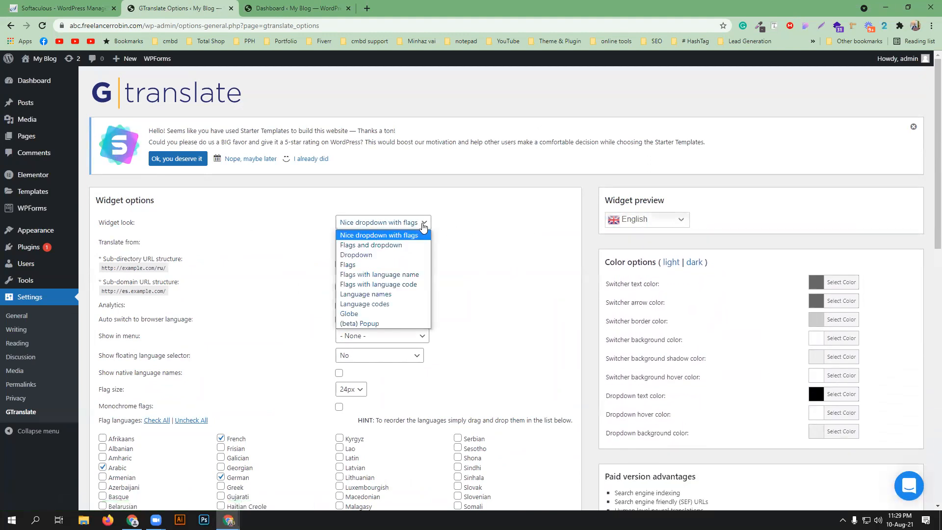
pyautogui.click(398, 249)
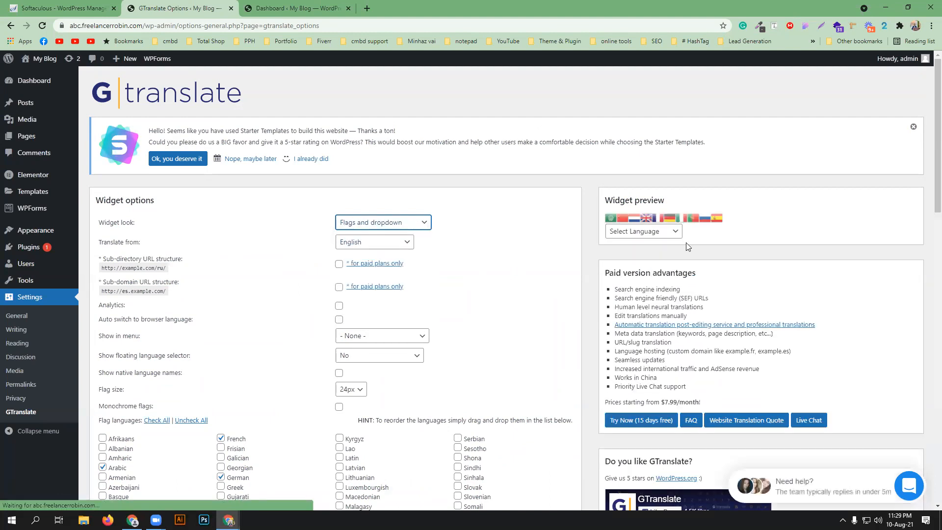
pyautogui.click(675, 234)
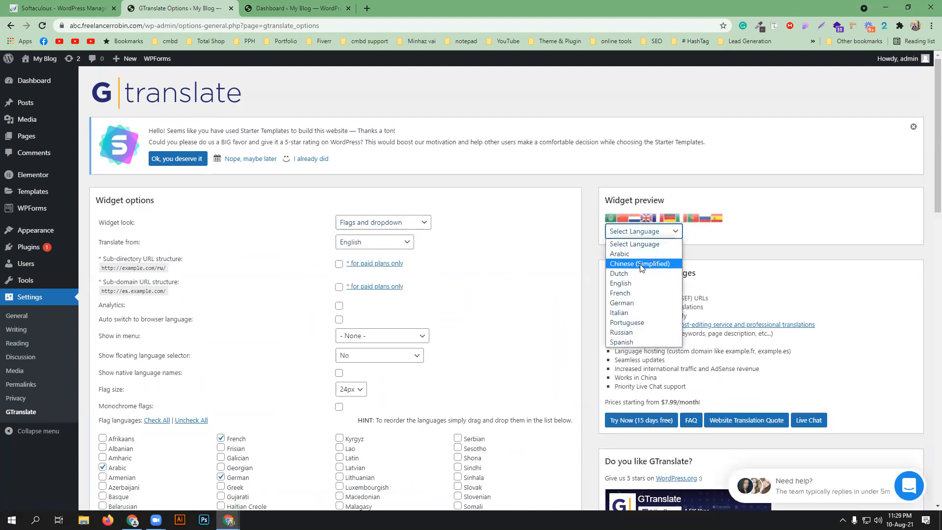
pyautogui.click(403, 226)
pyautogui.click(402, 226)
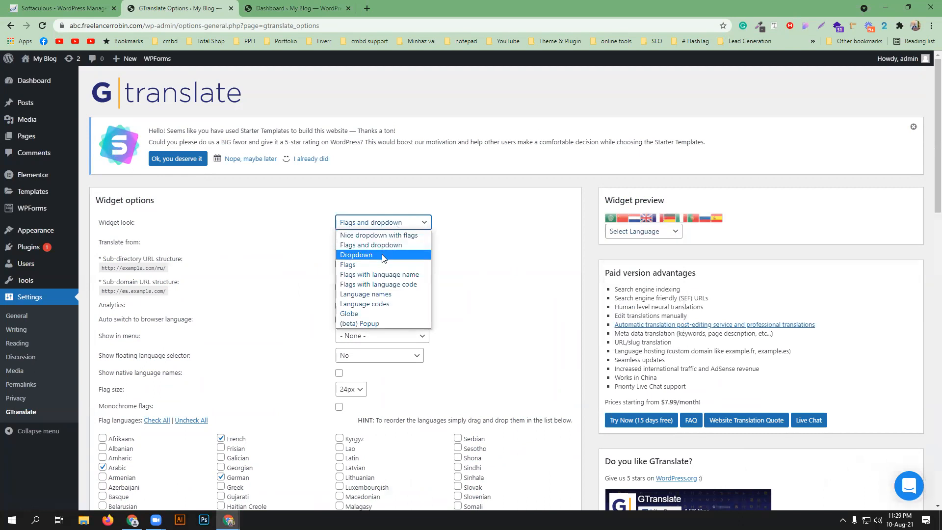
pyautogui.click(385, 257)
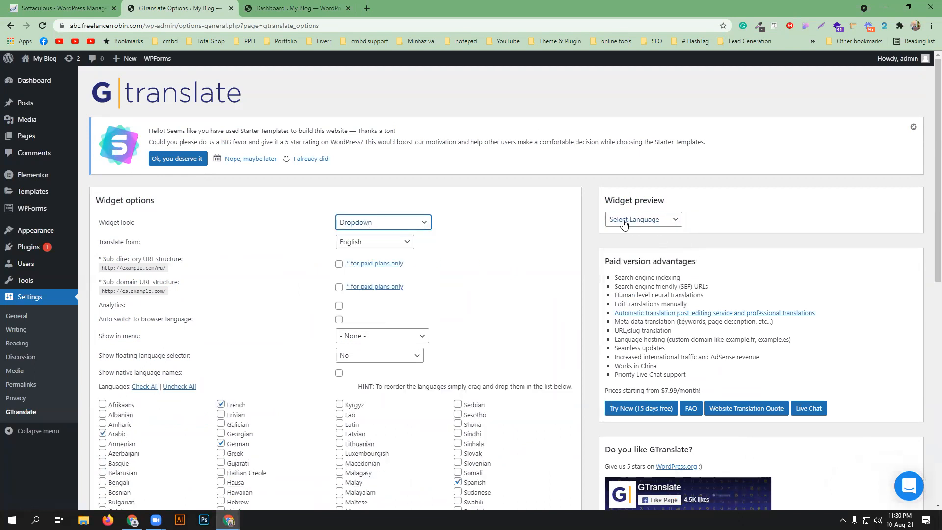
pyautogui.click(675, 223)
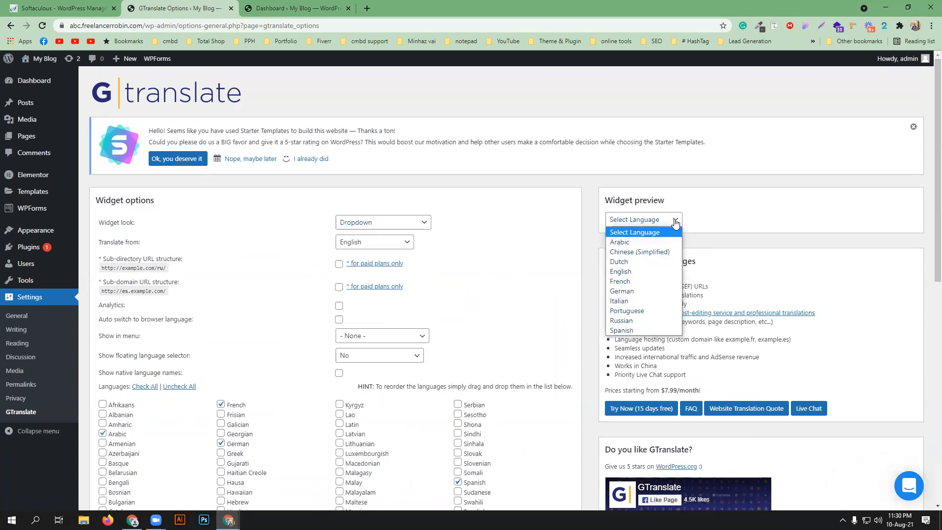
# - Try the "Flags", "Flags with language name" and "Globe" widget looks, expanding the globe in the preview
pyautogui.click(415, 227)
pyautogui.click(377, 264)
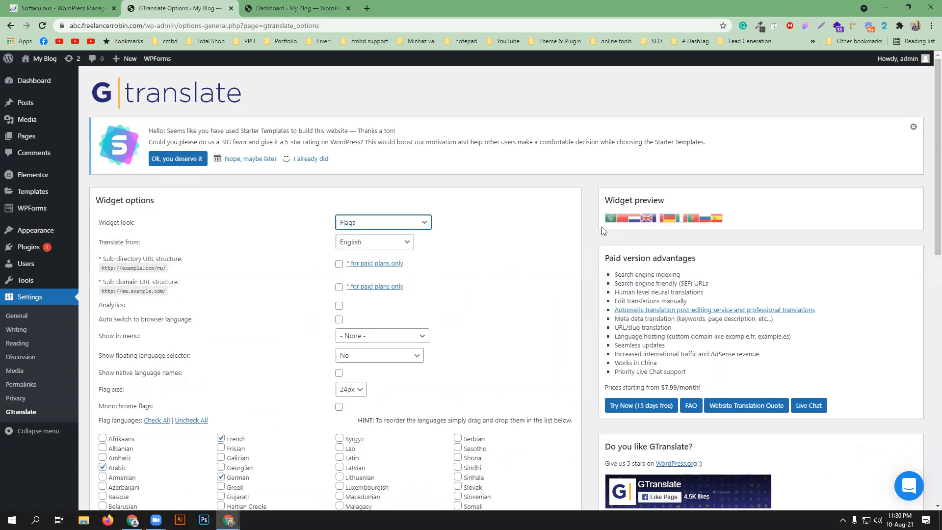
pyautogui.click(421, 223)
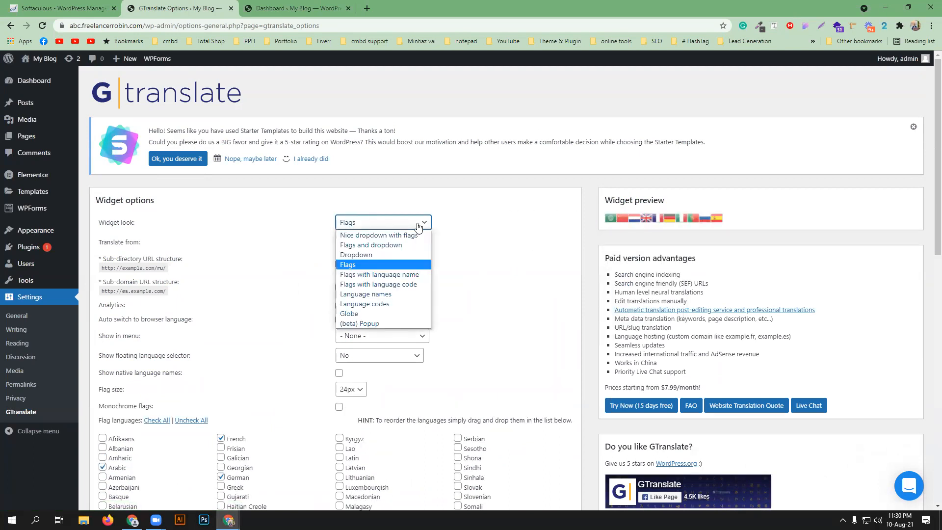
pyautogui.click(414, 276)
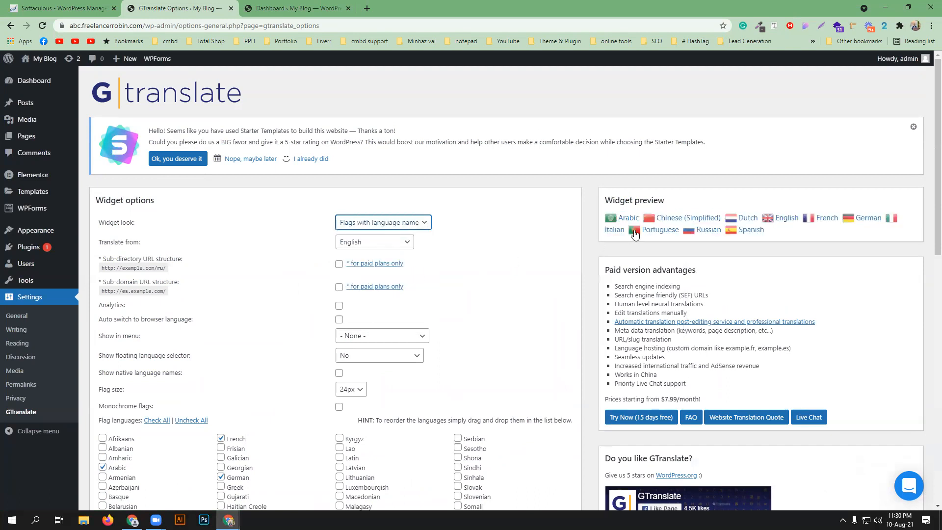
pyautogui.click(385, 224)
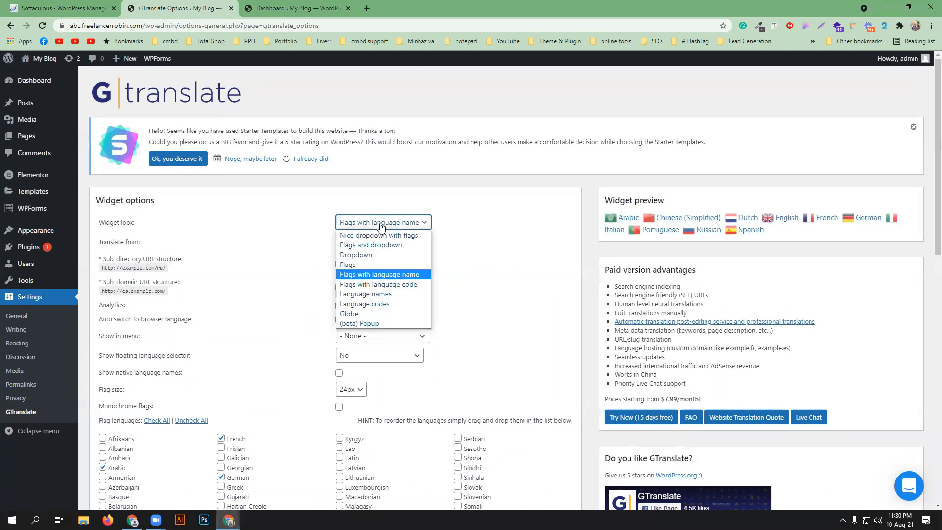
pyautogui.click(381, 316)
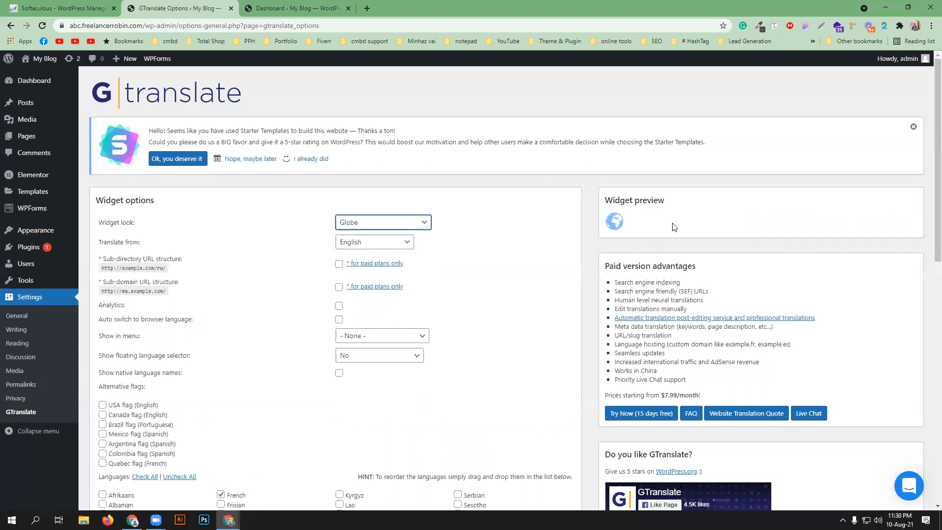
pyautogui.click(619, 224)
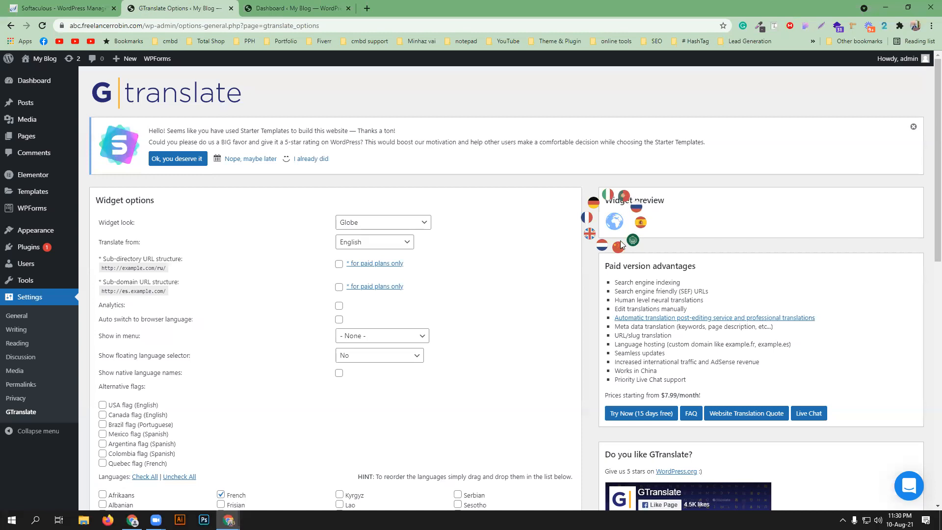
# - Try the "Language codes" widget look, and set the look back to "Nice dropdown with flags"
pyautogui.click(411, 224)
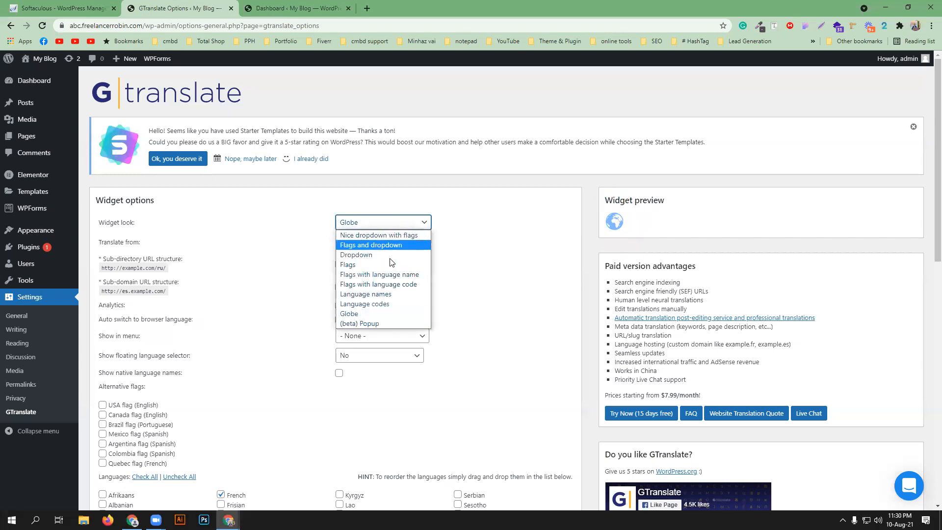
pyautogui.click(366, 303)
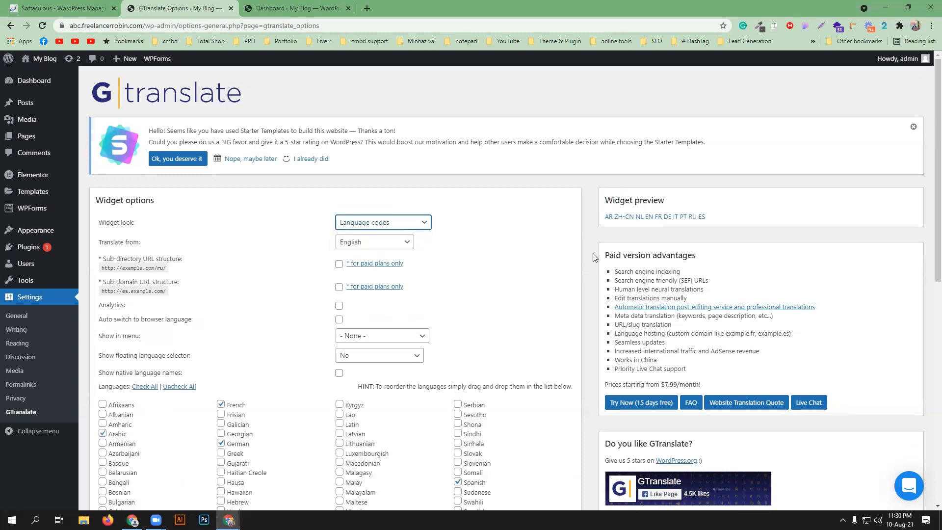
pyautogui.click(392, 224)
pyautogui.click(389, 236)
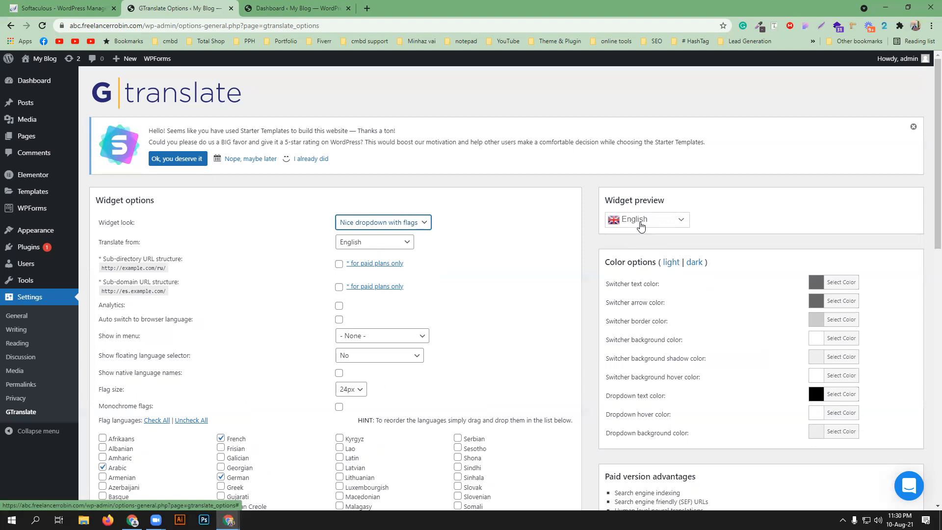
# - Examine the source languages offered for the "Translate from" setting, leaving English selected
pyautogui.click(390, 244)
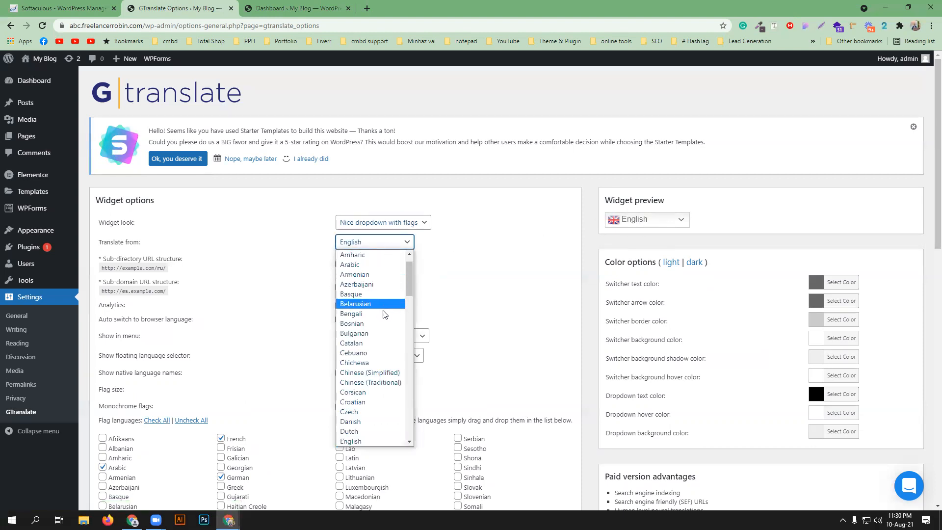
pyautogui.click(524, 244)
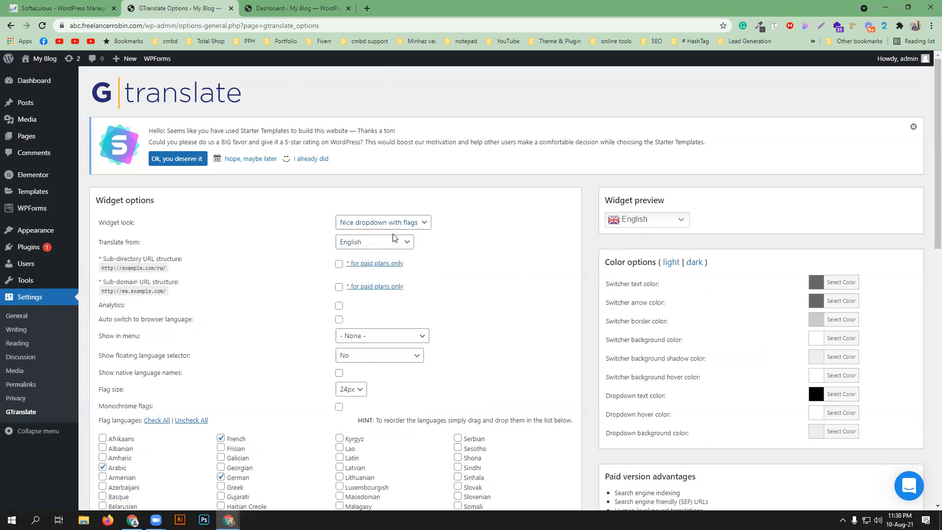
pyautogui.click(385, 245)
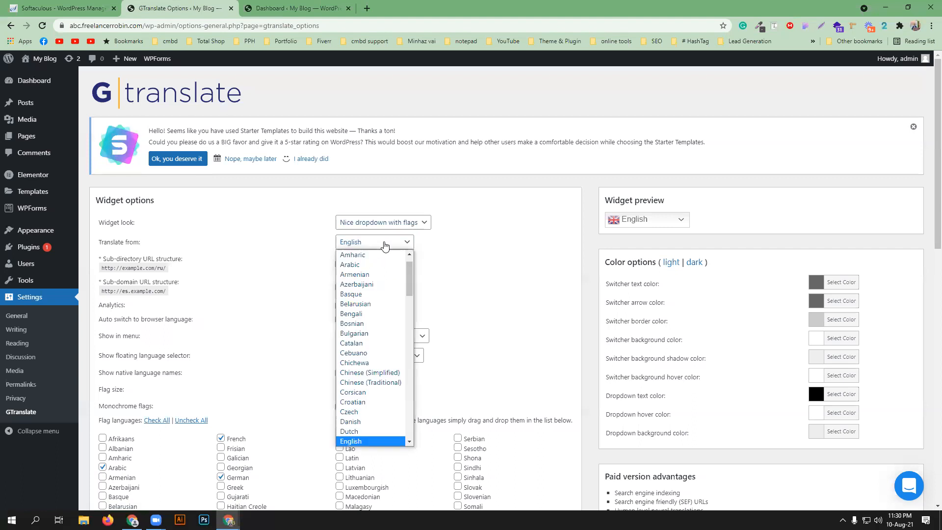
pyautogui.click(524, 276)
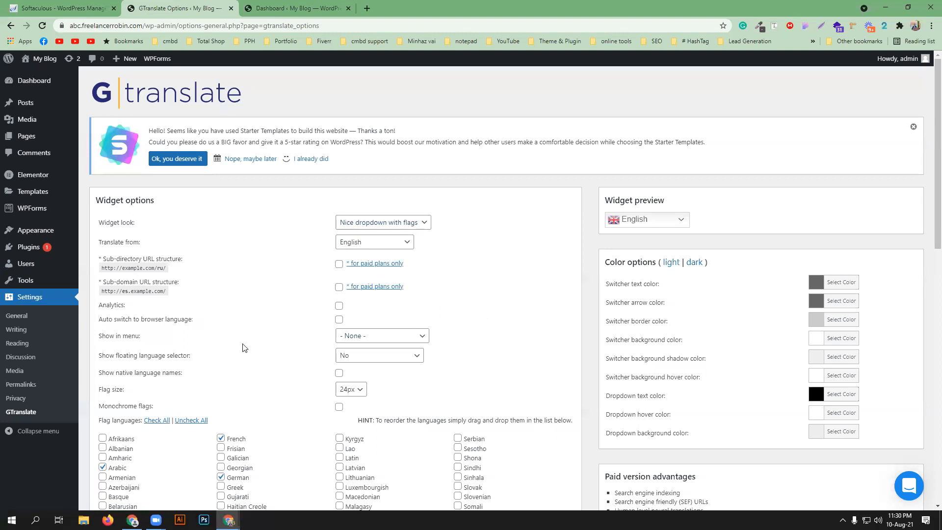
# - Set the GTranslate switcher to show in the Primary Menu and add Bengali to the flag languages
pyautogui.click(419, 335)
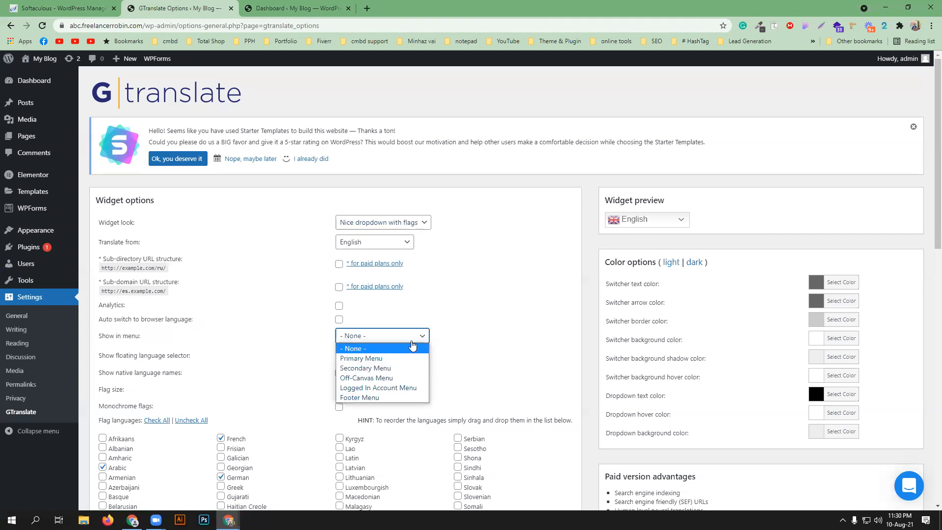
pyautogui.click(408, 359)
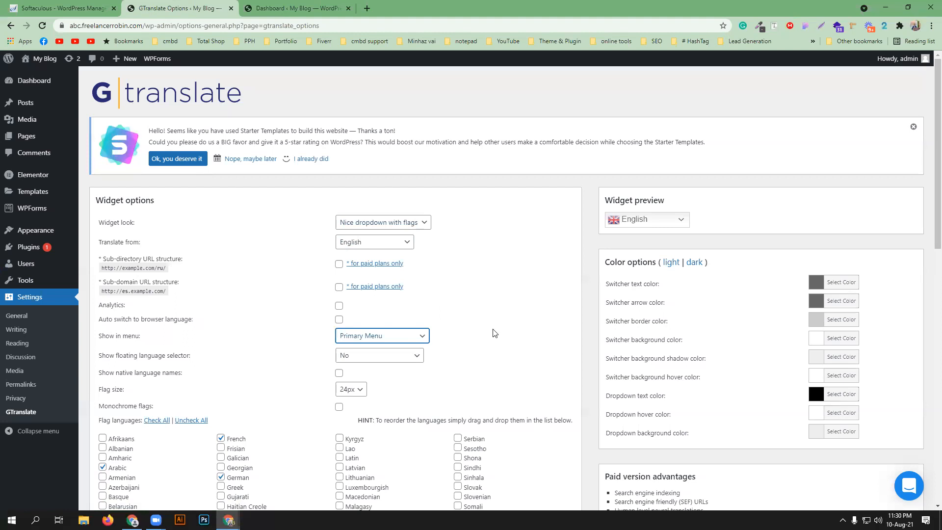
pyautogui.scroll(-1, 495, 333)
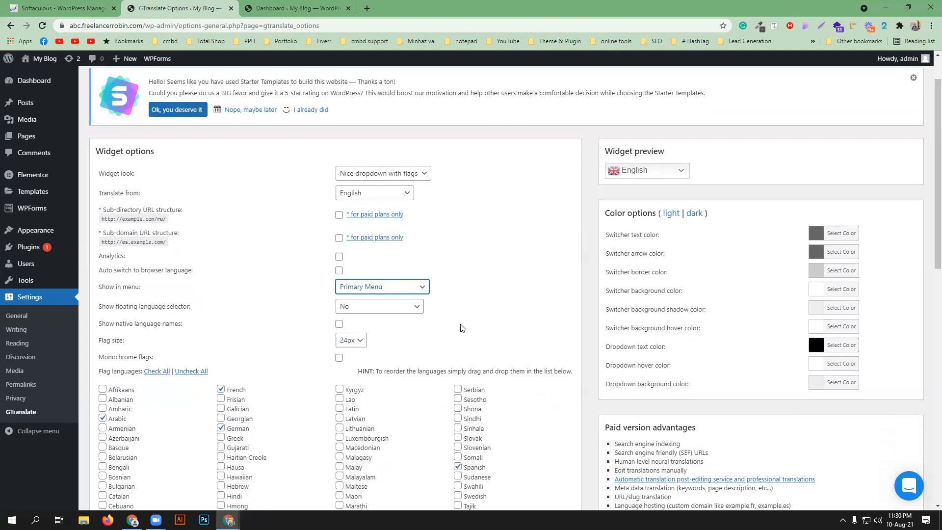
pyautogui.scroll(-2, 153, 285)
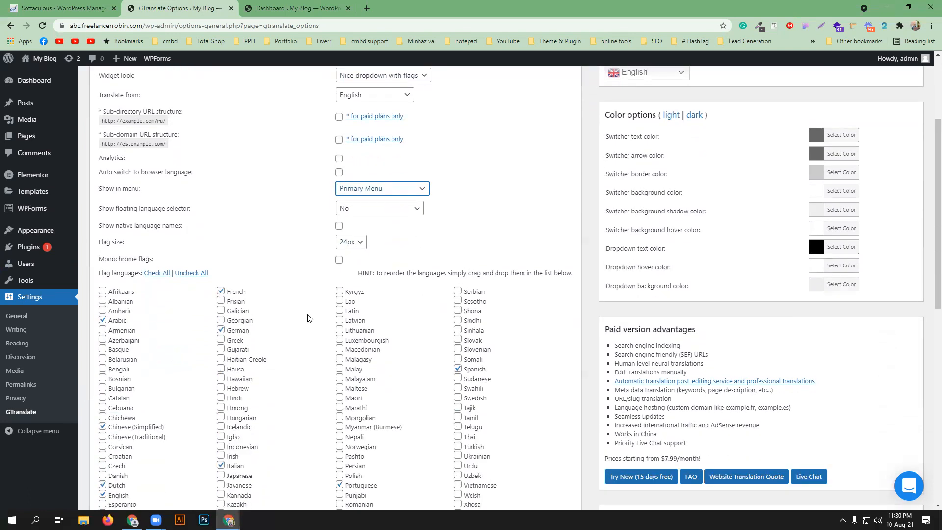
pyautogui.scroll(-2, 307, 317)
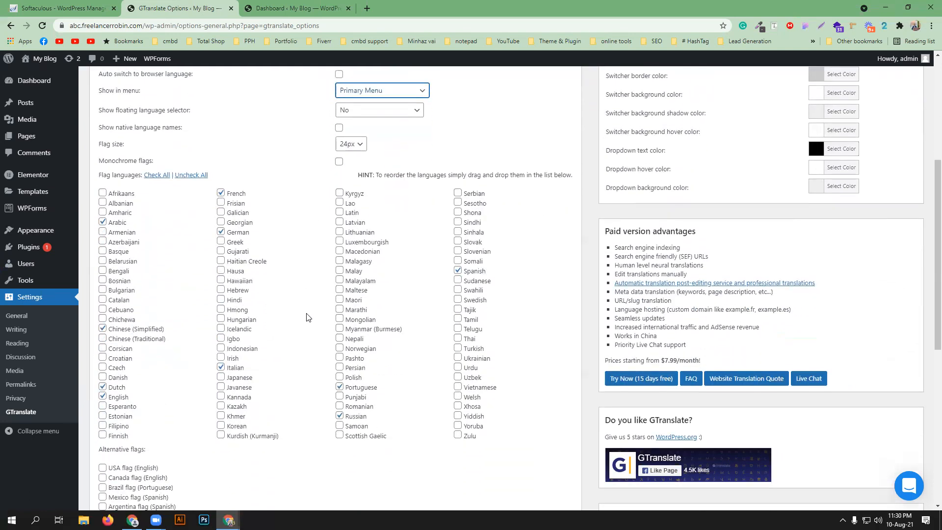
pyautogui.click(103, 271)
# - Enable the "I have issues saving" option and save the GTranslate settings
pyautogui.scroll(-7, 441, 315)
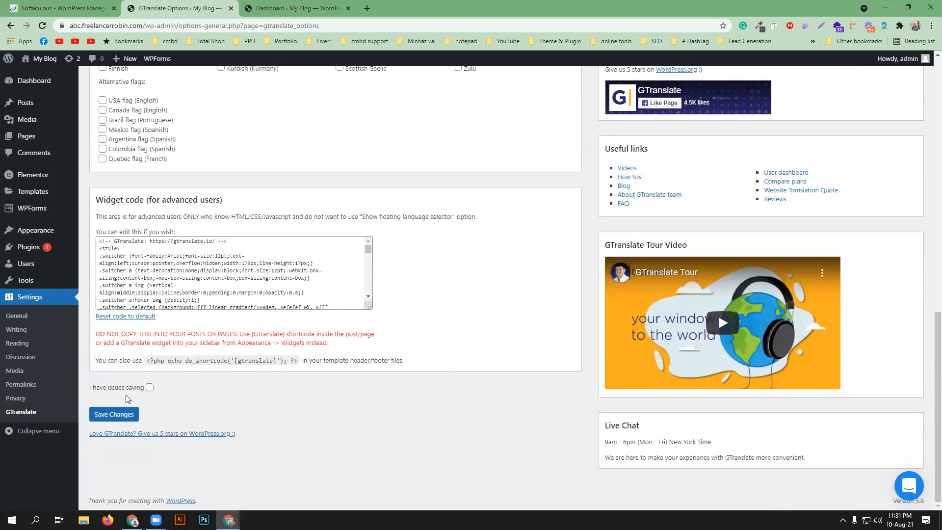
pyautogui.click(150, 387)
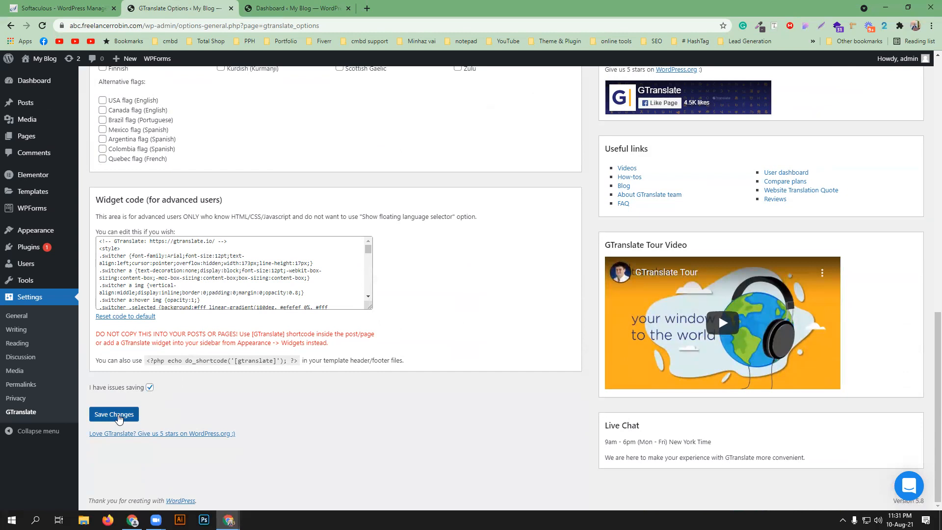
pyautogui.click(123, 416)
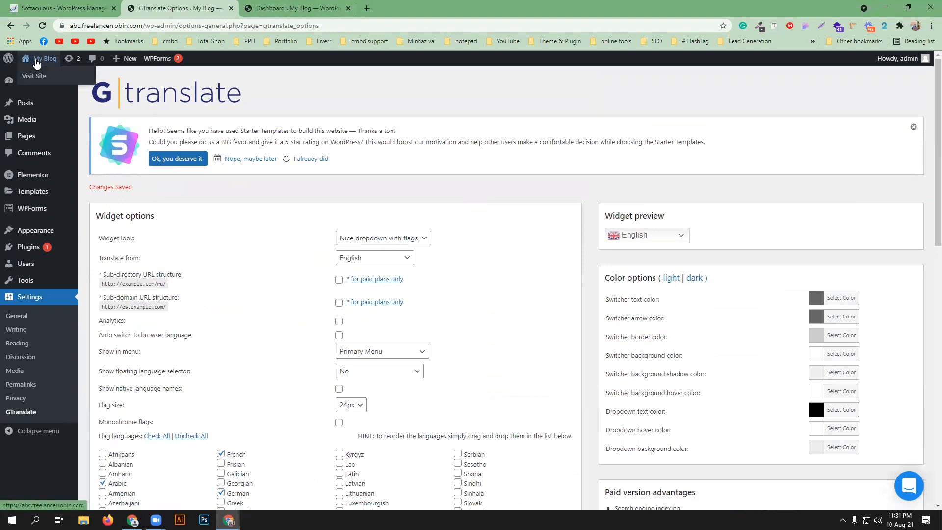
# - Open the live homepage in a new tab, switch it to Chinese (Simplified) and check the translation through to the footer
pyautogui.middleClick(34, 76)
pyautogui.click(415, 8)
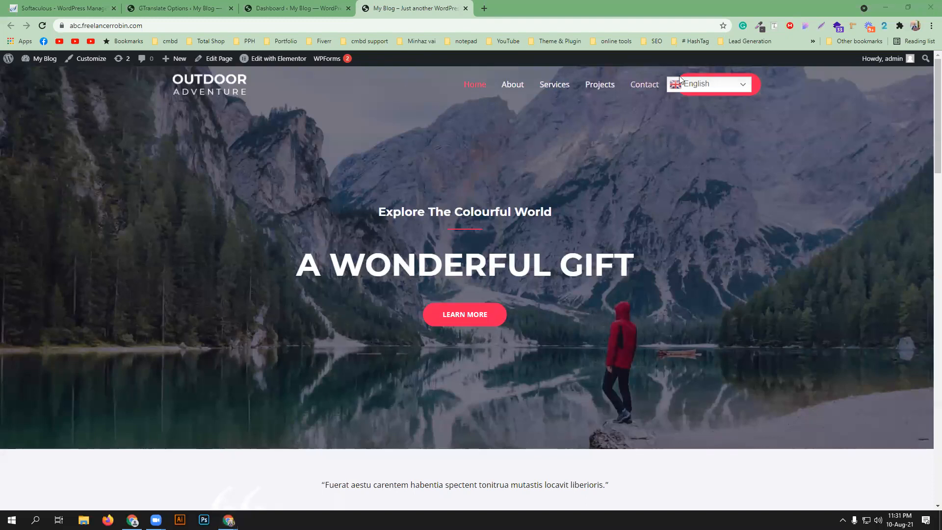
pyautogui.click(712, 88)
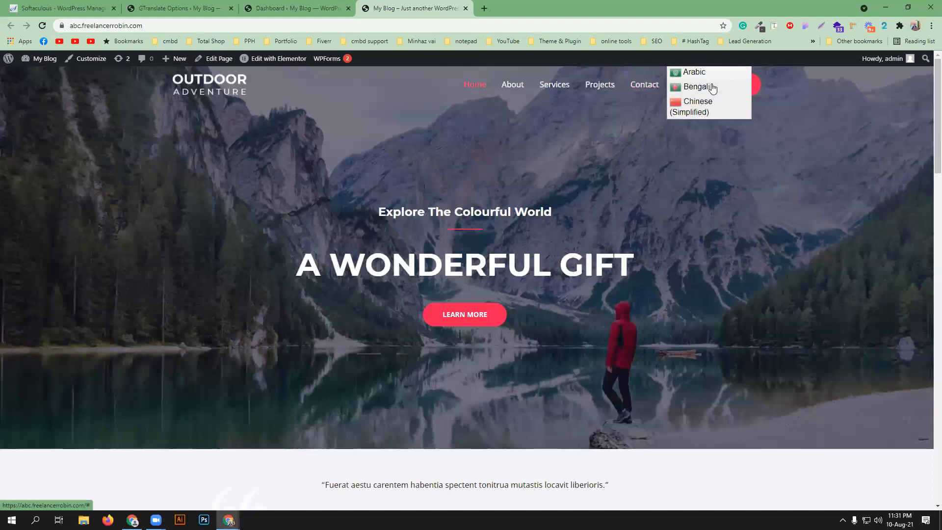
pyautogui.scroll(-1, 713, 88)
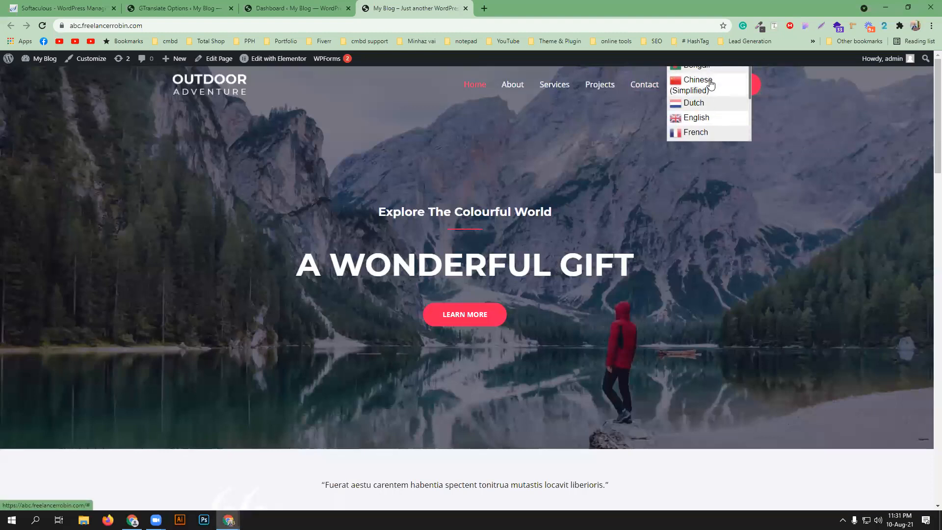
pyautogui.click(712, 84)
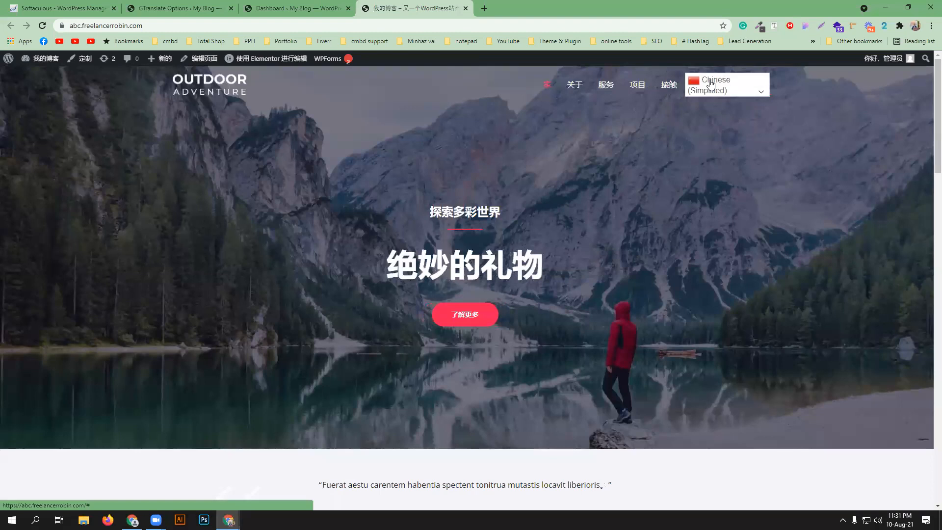
pyautogui.scroll(-5, 525, 287)
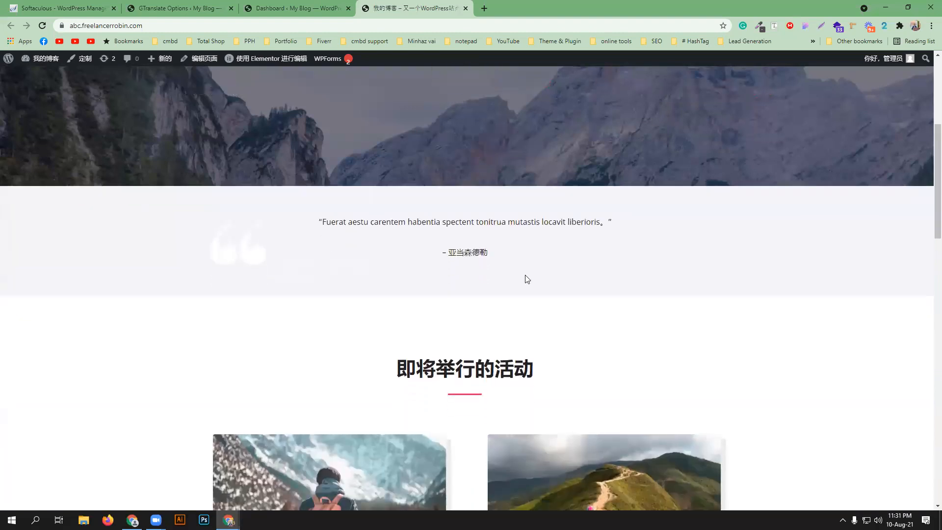
pyautogui.scroll(-8, 527, 278)
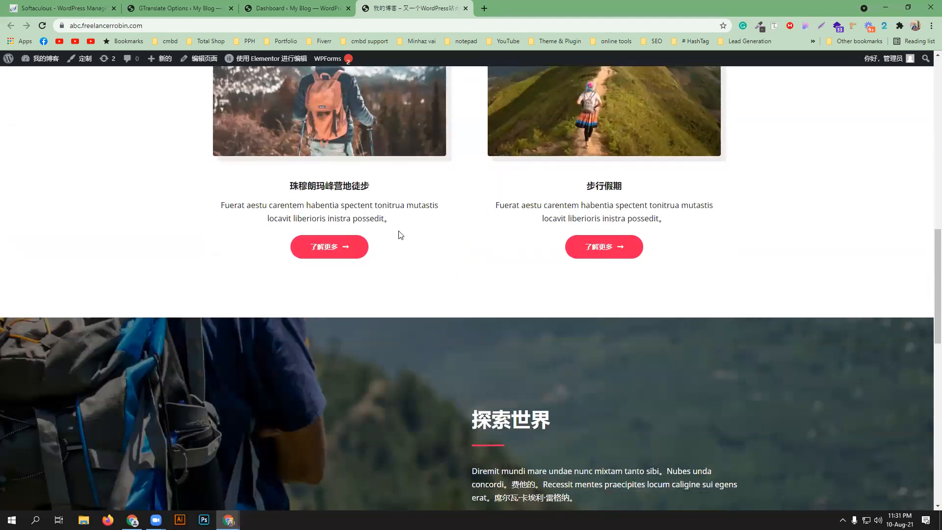
pyautogui.scroll(-10, 400, 235)
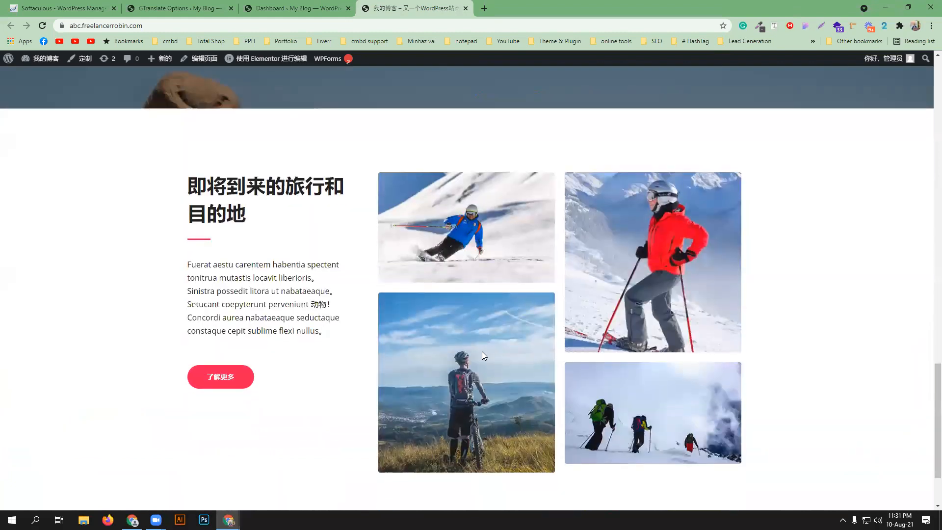
pyautogui.scroll(-2, 482, 352)
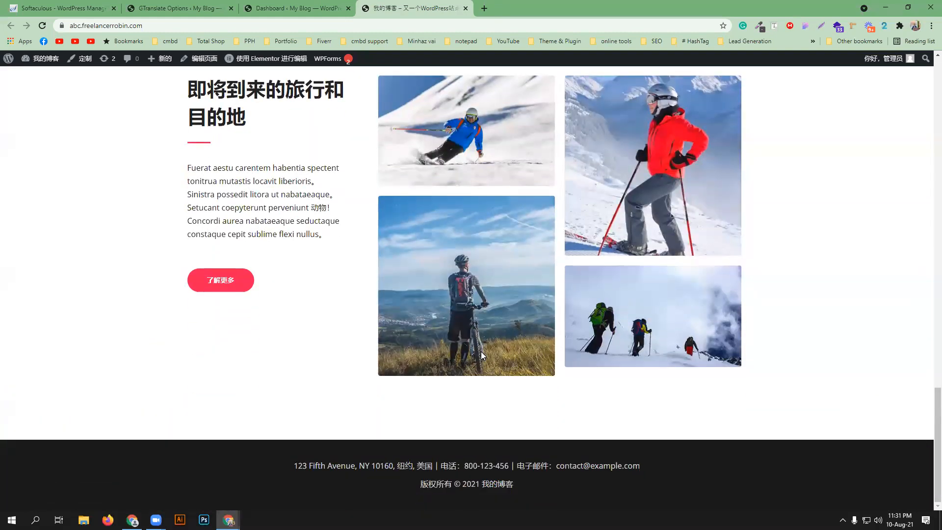
pyautogui.scroll(11, 481, 352)
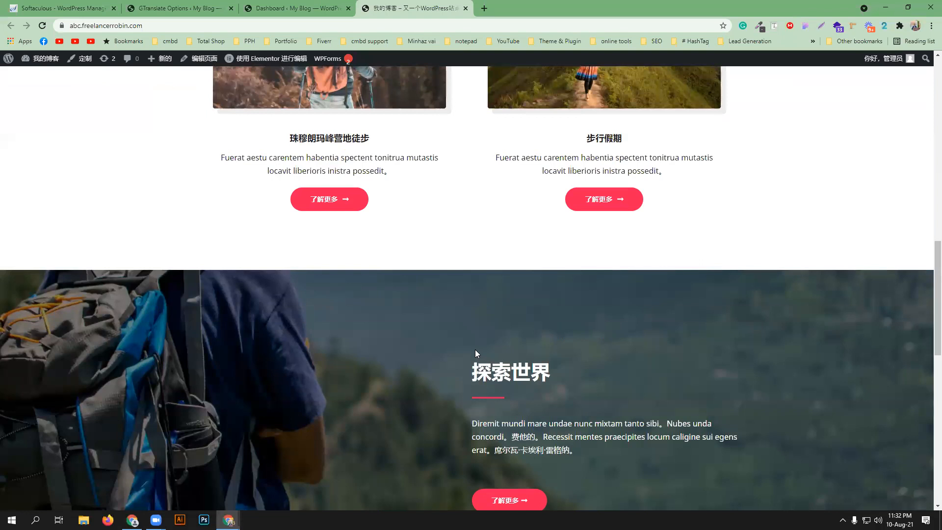
pyautogui.scroll(14, 475, 349)
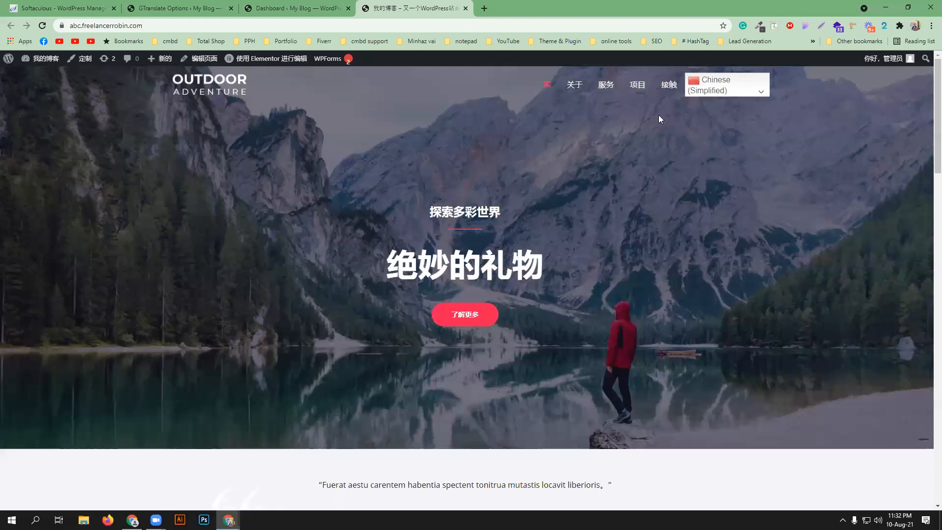
# - Switch the homepage to Bengali and check the translated banner, quote, event cards and the section with the backpacker image
pyautogui.click(732, 88)
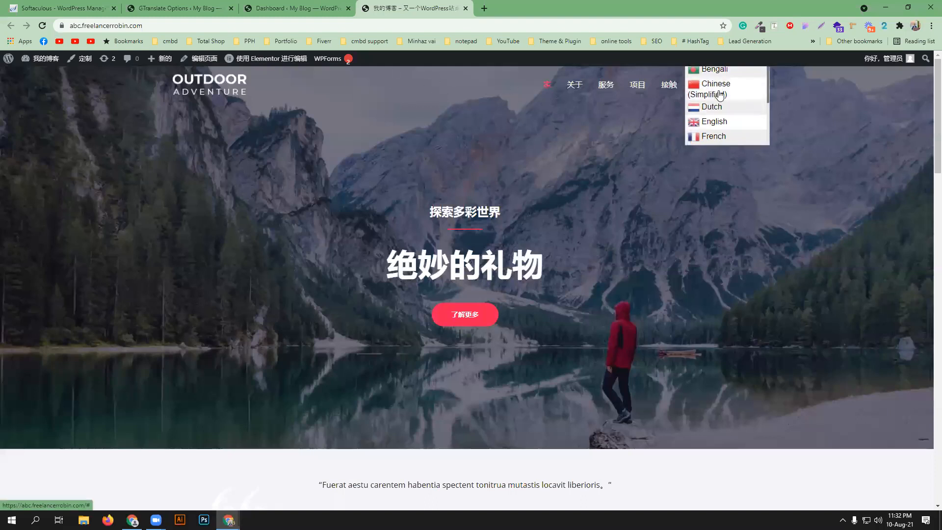
pyautogui.click(715, 72)
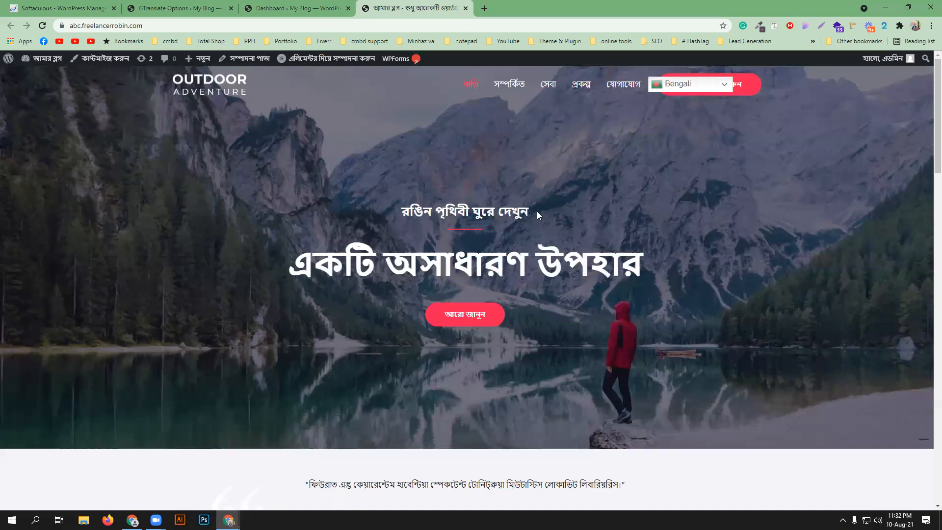
pyautogui.scroll(-3, 540, 216)
pyautogui.scroll(3, 274, 117)
pyautogui.scroll(-4, 529, 300)
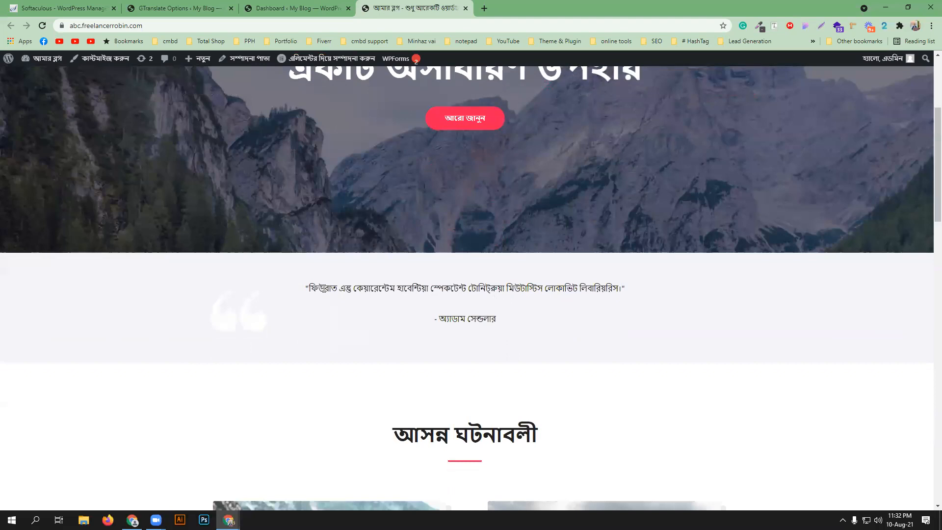
pyautogui.scroll(-2, 442, 351)
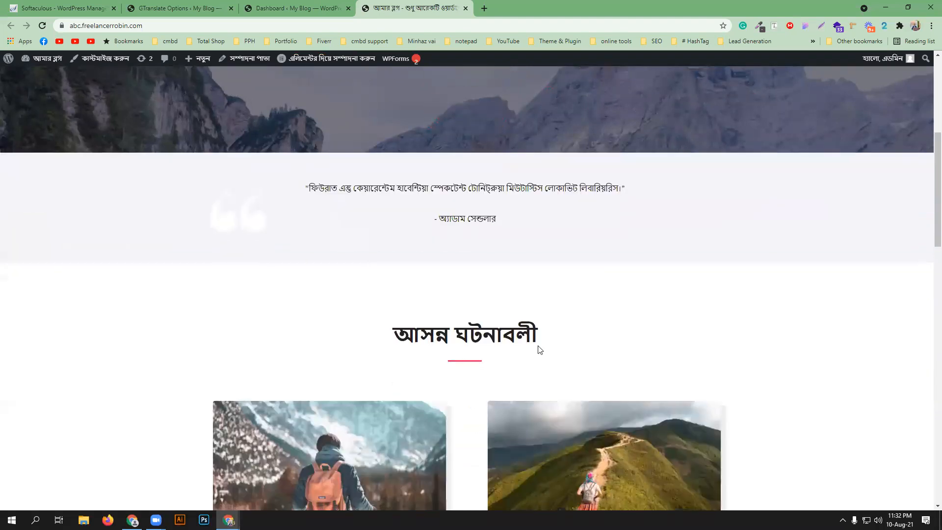
pyautogui.scroll(-5, 491, 351)
pyautogui.scroll(-3, 459, 354)
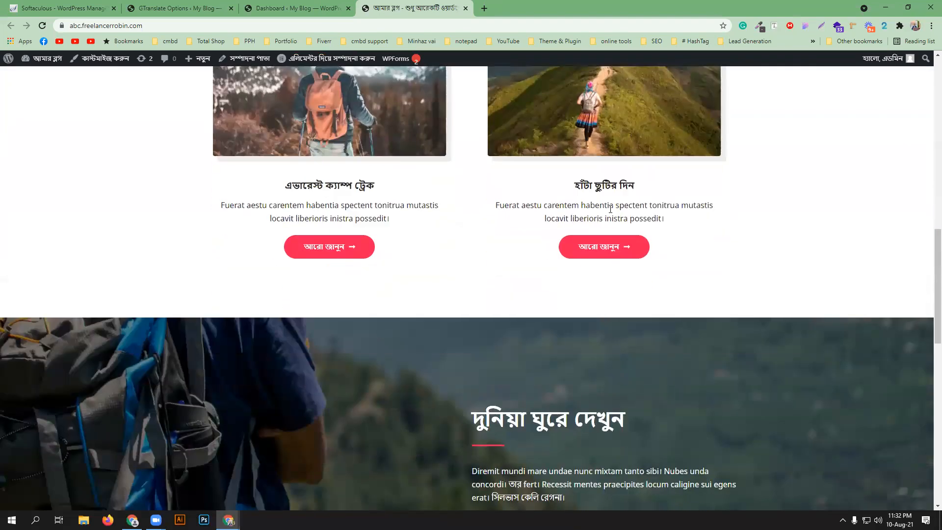
pyautogui.scroll(2, 633, 195)
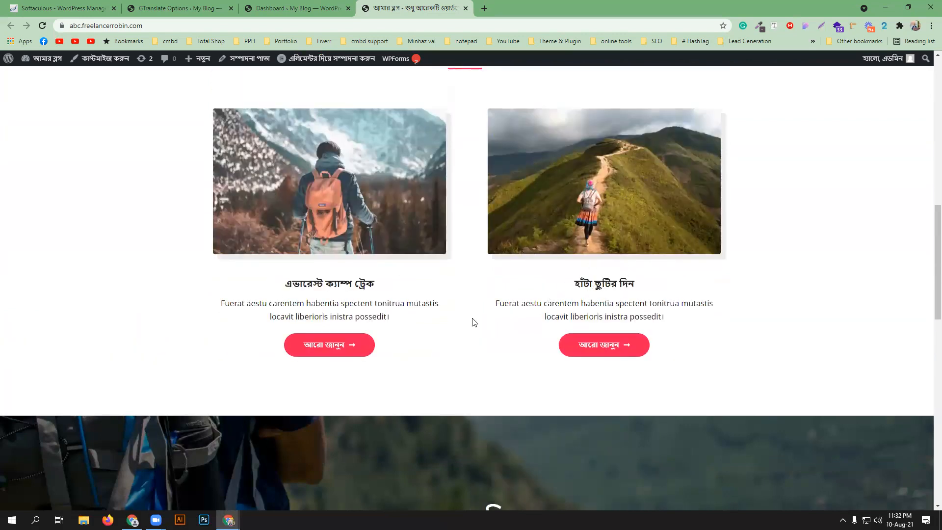
pyautogui.scroll(-4, 474, 322)
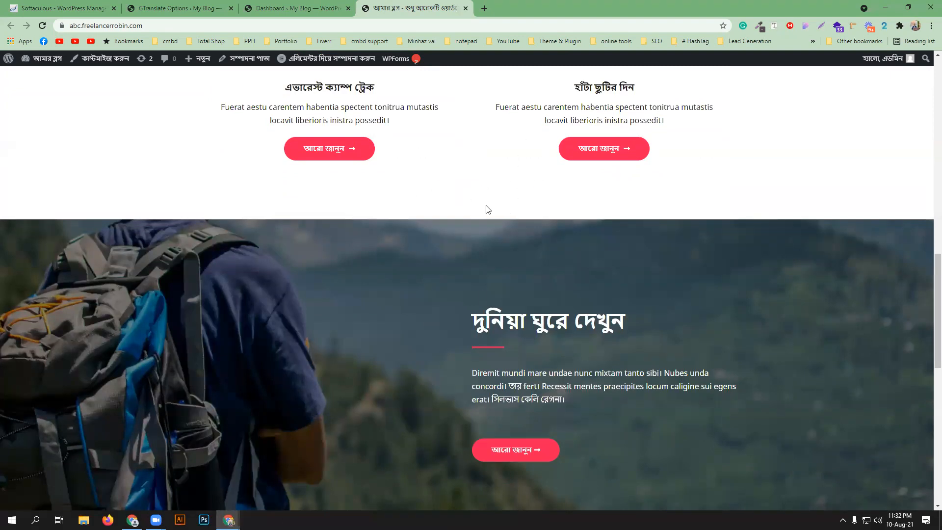
pyautogui.scroll(4, 486, 207)
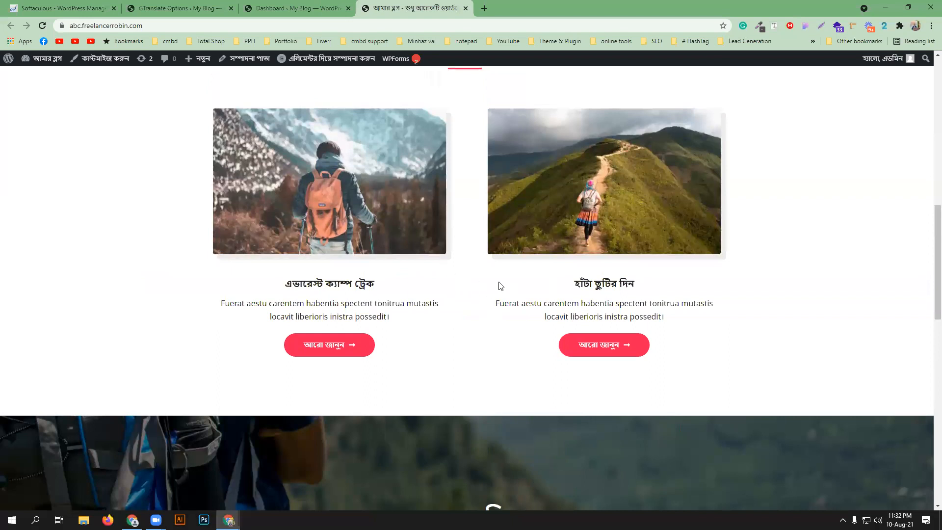
# - Examine the Bengali version of the trips and destinations section, including its placeholder paragraph, and the footer
pyautogui.scroll(-10, 481, 283)
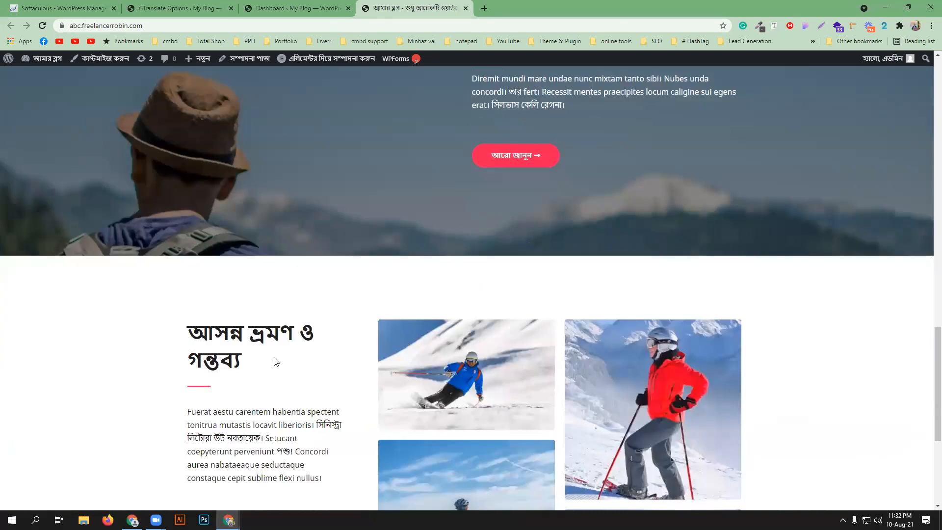
pyautogui.scroll(-4, 305, 371)
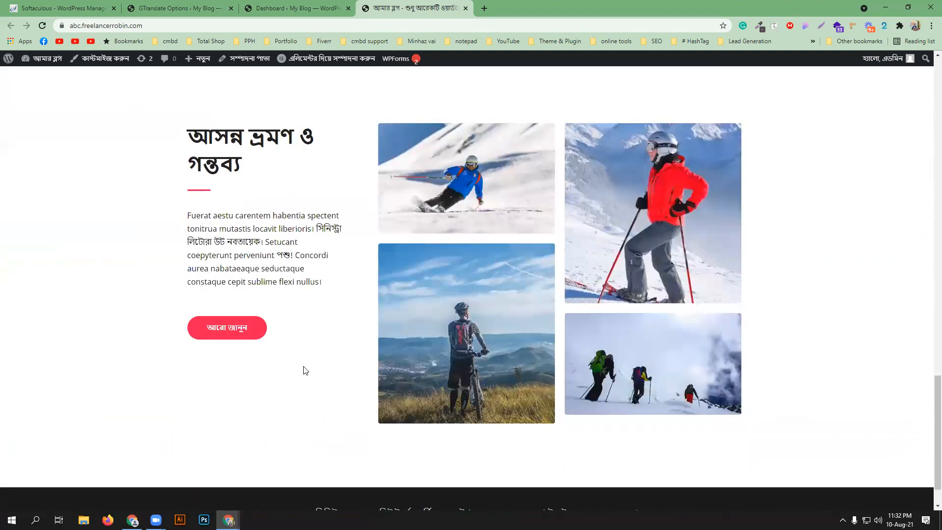
pyautogui.scroll(-1, 305, 371)
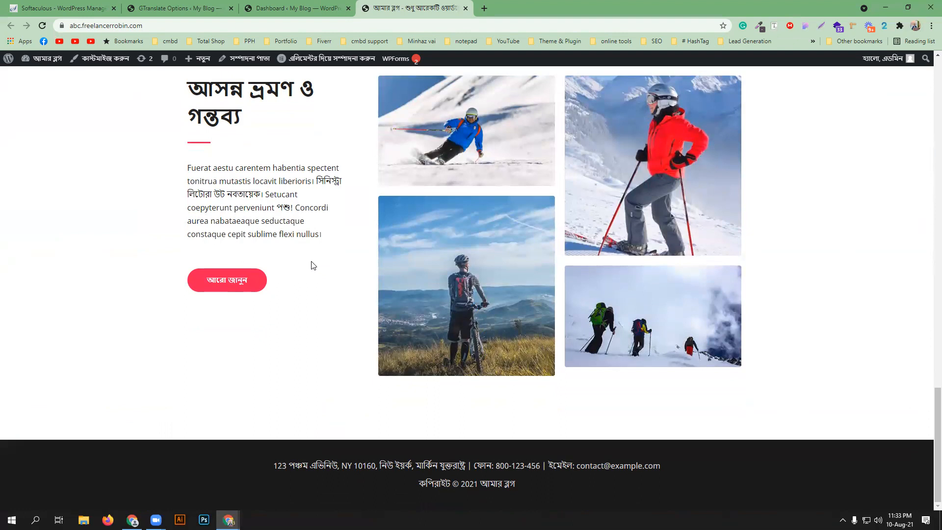
pyautogui.moveTo(314, 207); pyautogui.dragTo(322, 234)
pyautogui.click(322, 234)
pyautogui.scroll(4, 320, 361)
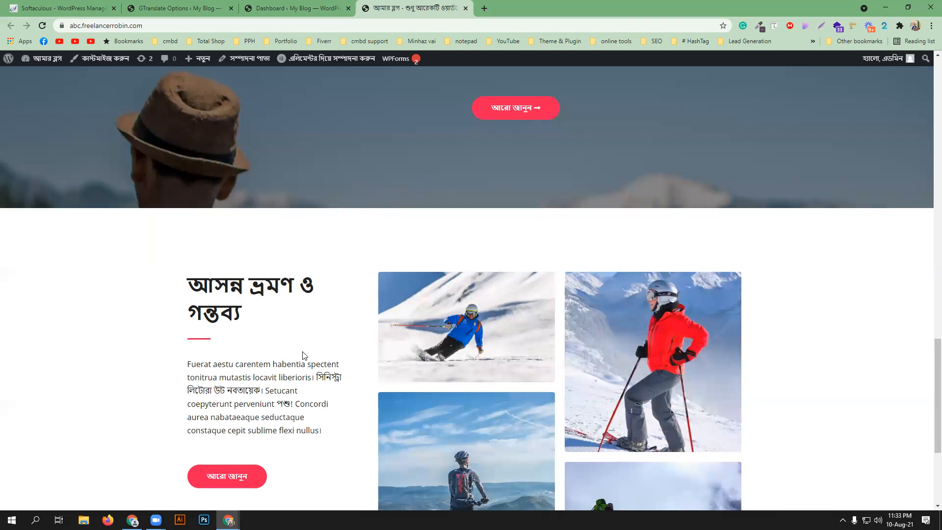
pyautogui.scroll(15, 316, 355)
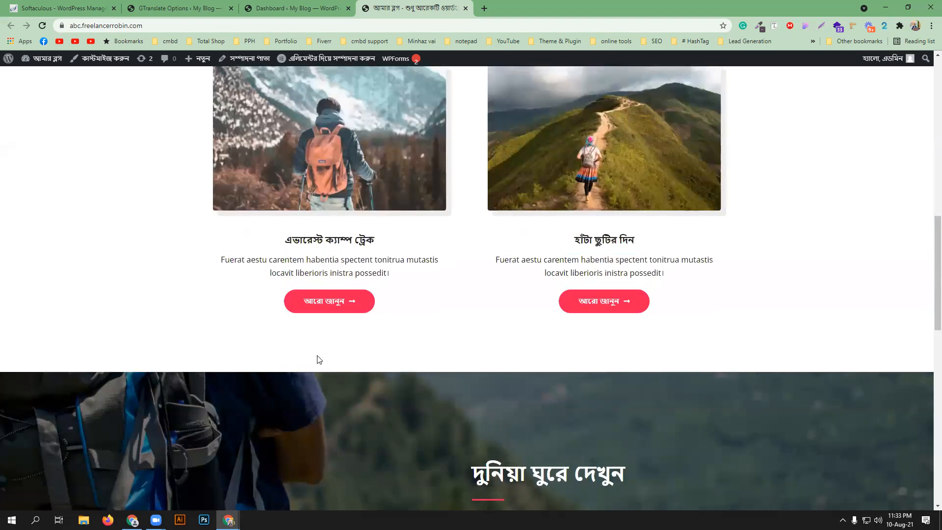
pyautogui.scroll(3, 318, 362)
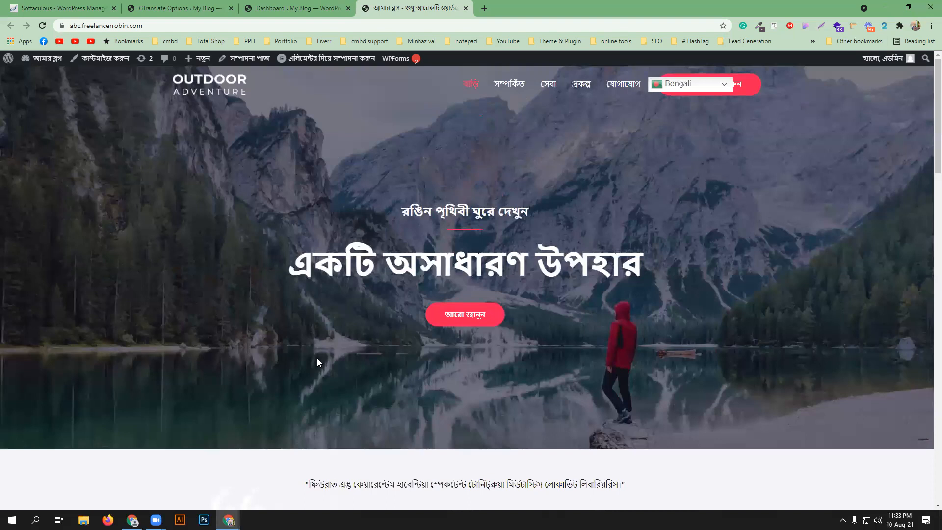
# - Switch the homepage to French and check the translated content down to the footer
pyautogui.click(690, 85)
pyautogui.scroll(-1, 682, 118)
pyautogui.click(676, 133)
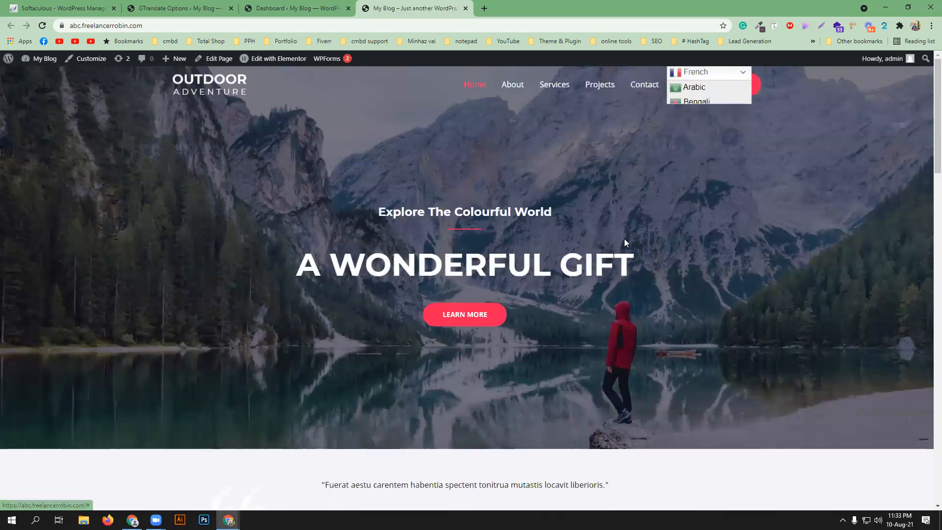
pyautogui.scroll(-12, 511, 280)
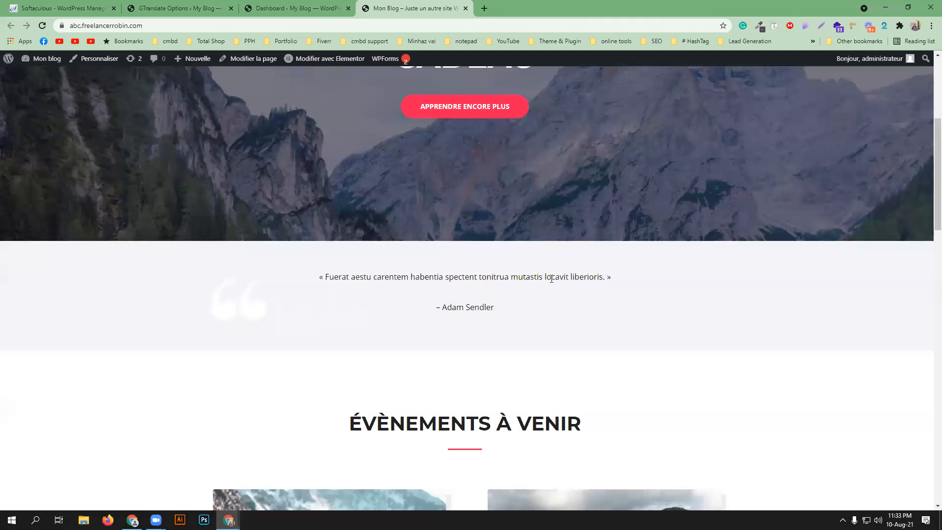
pyautogui.scroll(-12, 458, 300)
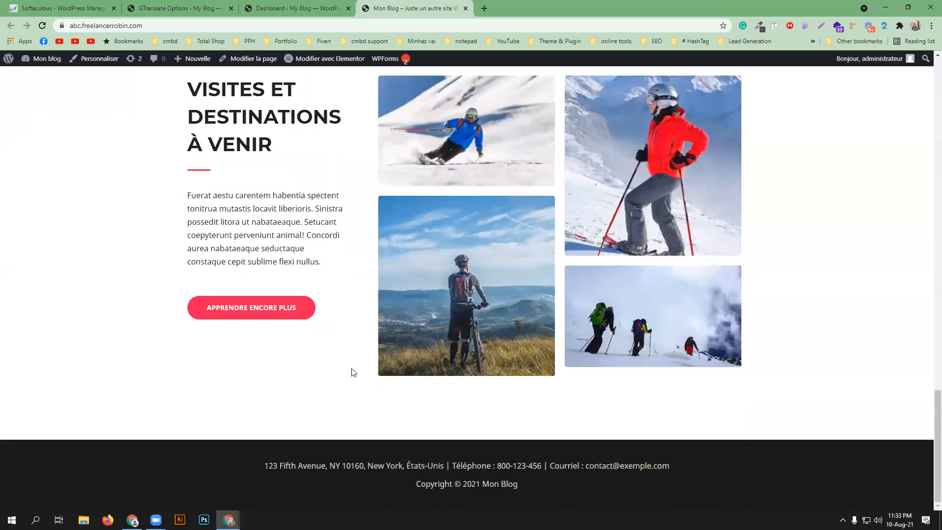
# - Switch the live homepage from French back to English and check the Upcoming Events section
pyautogui.scroll(12, 450, 432)
pyautogui.scroll(10, 587, 442)
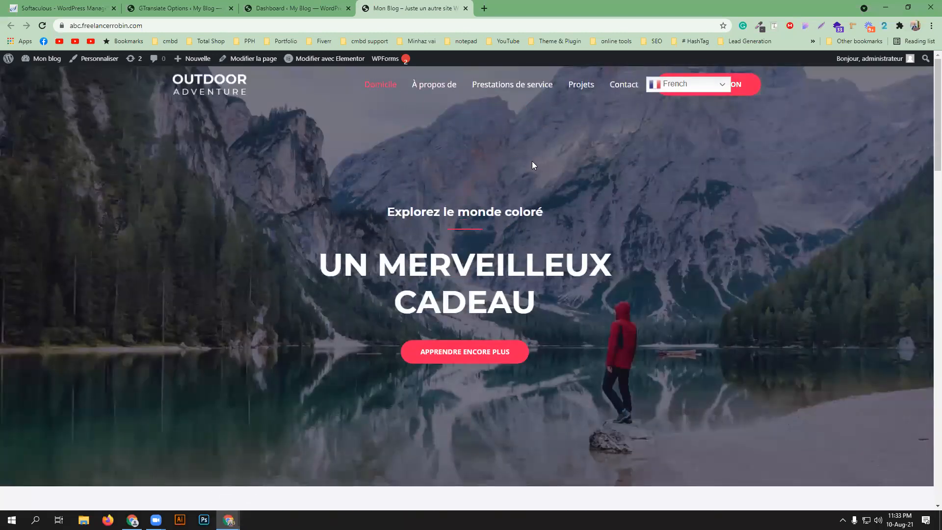
pyautogui.click(672, 91)
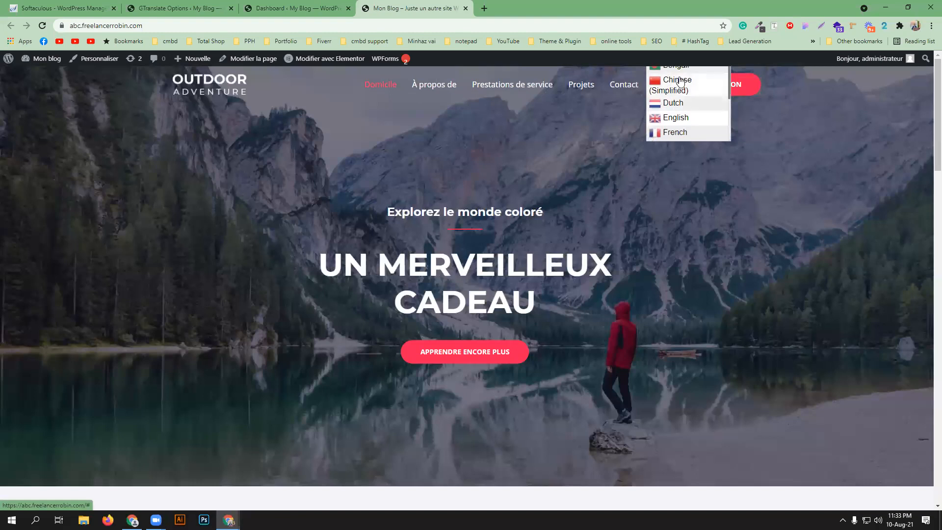
pyautogui.click(677, 118)
pyautogui.scroll(-5, 635, 221)
pyautogui.scroll(-5, 636, 221)
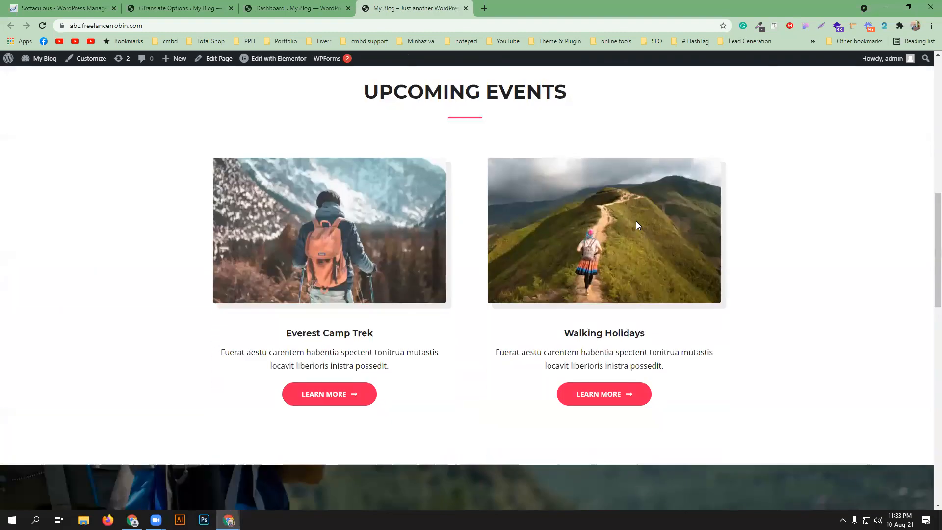
pyautogui.scroll(10, 623, 324)
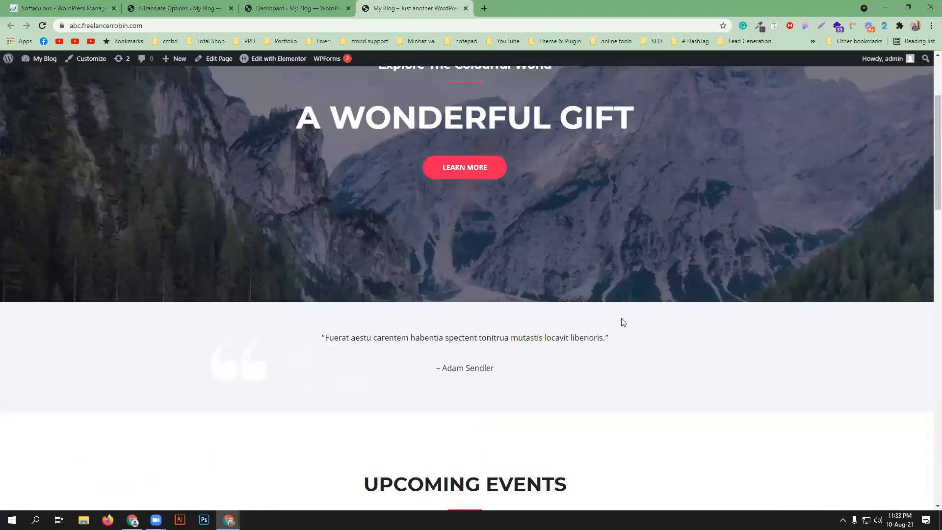
# - Switch the homepage to Bengali and check the translated event cards and their descriptions
pyautogui.click(692, 89)
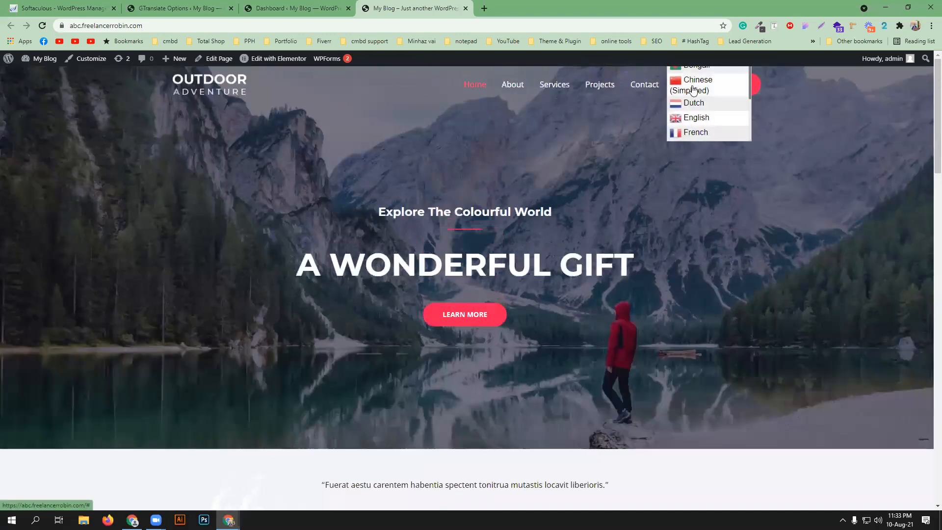
pyautogui.click(694, 69)
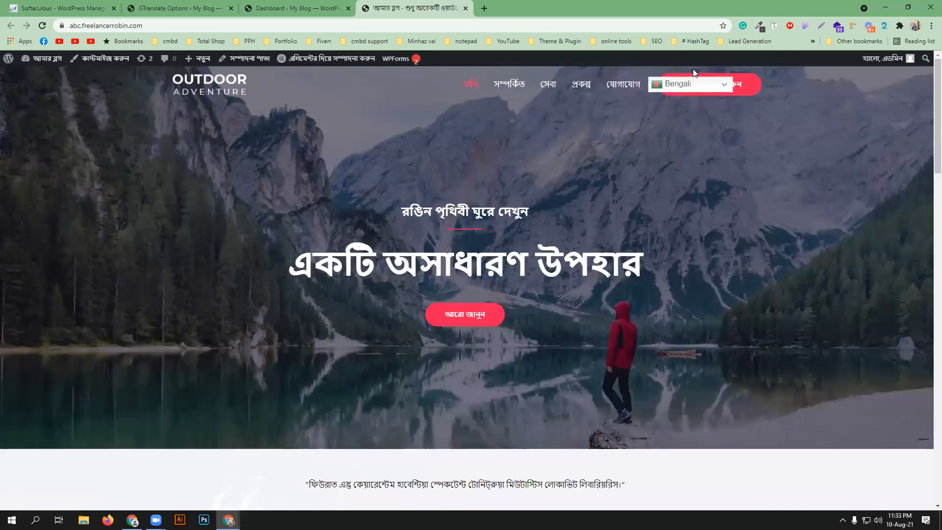
pyautogui.scroll(-5, 601, 270)
pyautogui.scroll(-5, 602, 274)
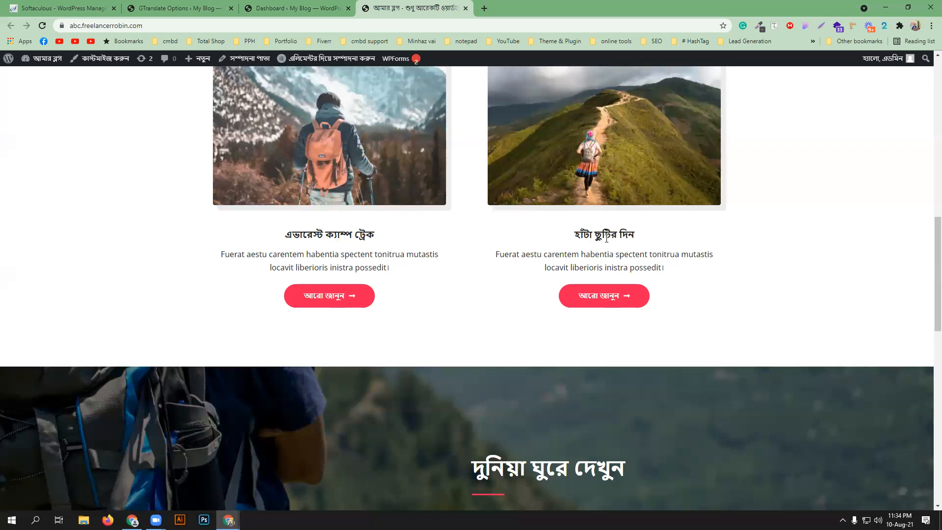
pyautogui.scroll(12, 607, 240)
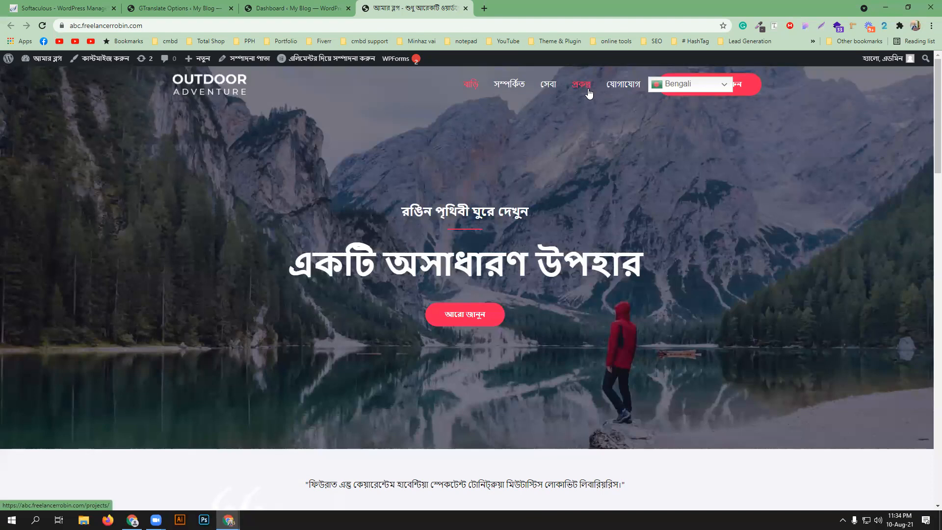
# - In the GTranslate options, limit the flag languages to Arabic, Bengali and English, and save the changes
pyautogui.click(169, 8)
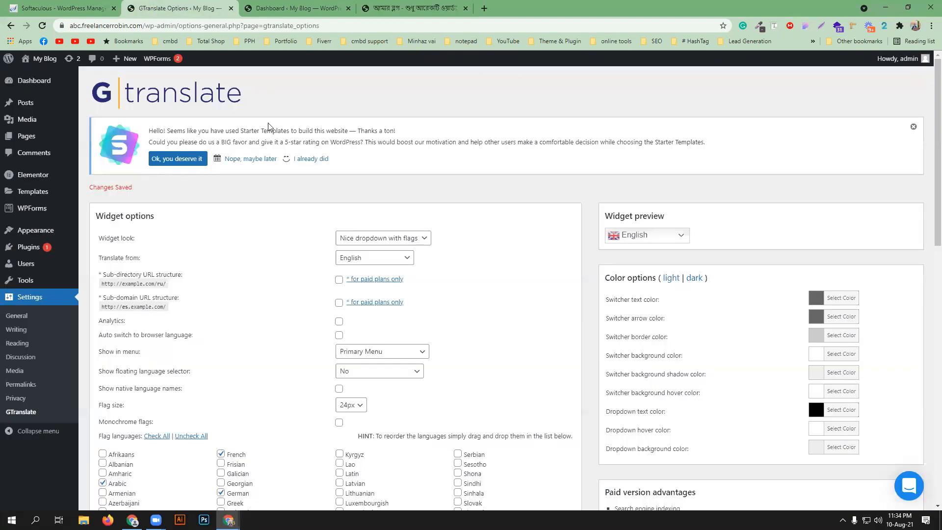
pyautogui.scroll(-5, 258, 377)
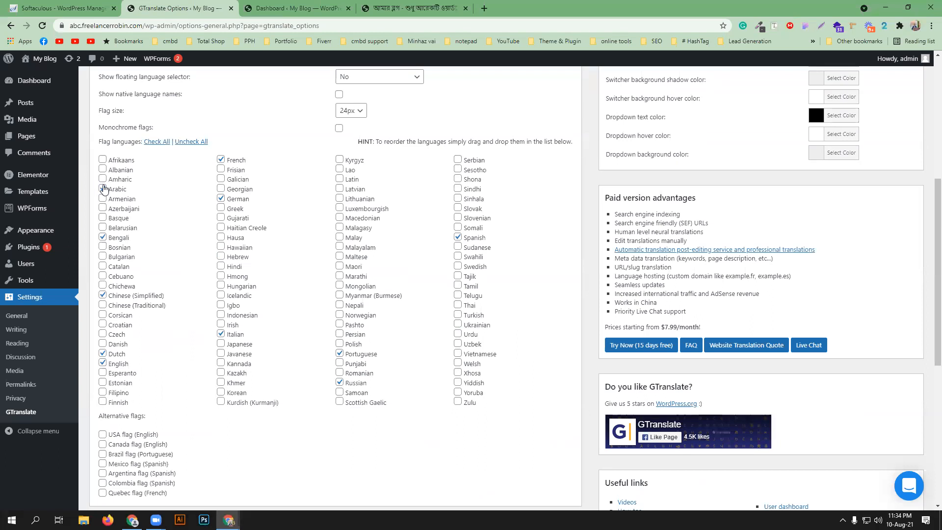
pyautogui.click(103, 188)
pyautogui.click(103, 295)
pyautogui.click(102, 354)
pyautogui.click(220, 334)
pyautogui.click(221, 198)
pyautogui.click(460, 239)
pyautogui.click(340, 353)
pyautogui.click(340, 383)
pyautogui.click(221, 160)
pyautogui.click(220, 160)
pyautogui.scroll(-7, 298, 294)
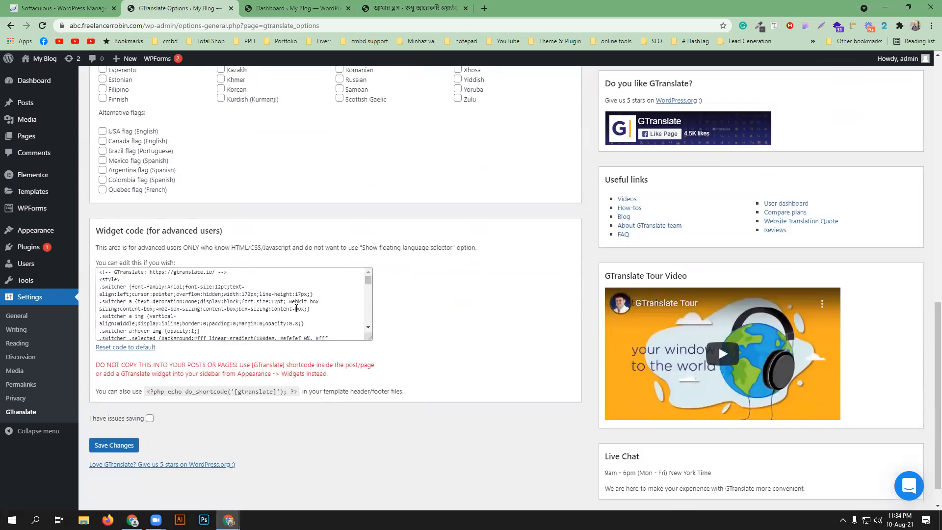
pyautogui.click(149, 388)
pyautogui.click(121, 414)
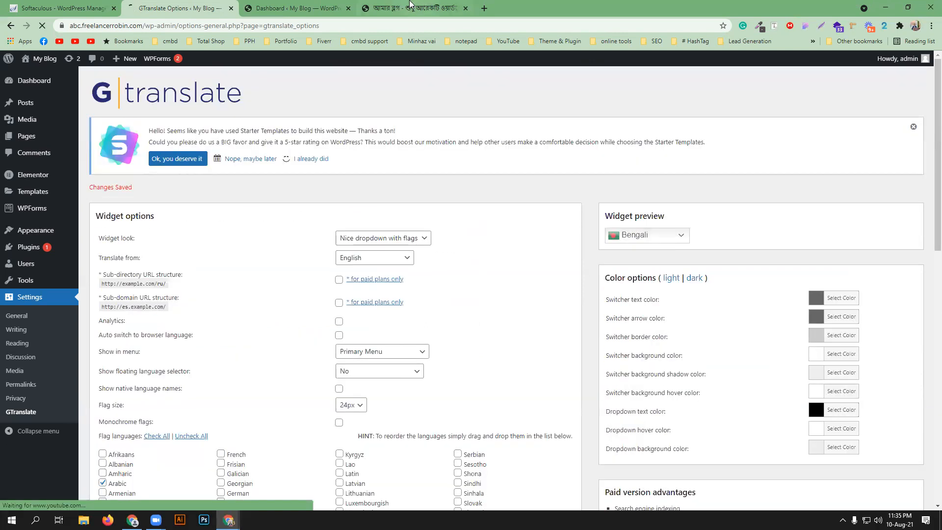
# - Reload the live homepage with the shortened language list, switch it to Arabic and check the translated sections
pyautogui.click(409, 8)
pyautogui.click(42, 31)
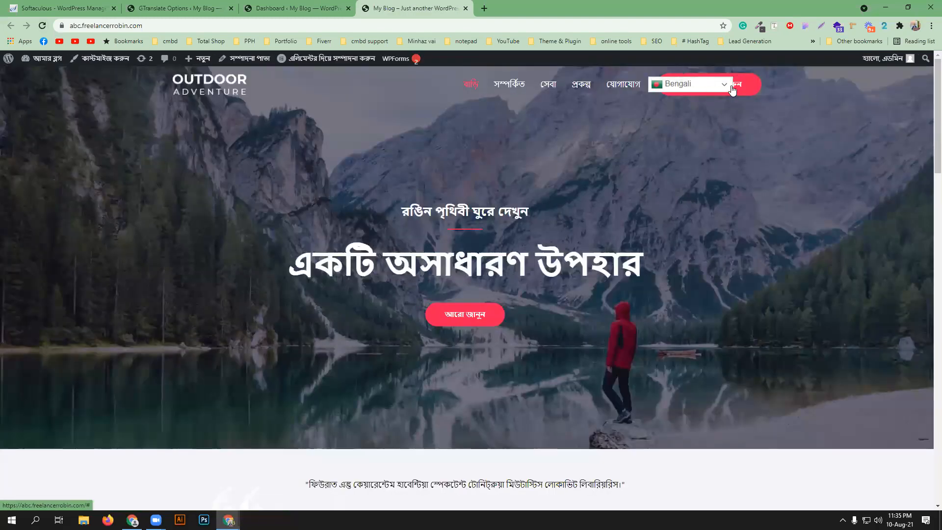
pyautogui.click(730, 85)
pyautogui.click(687, 77)
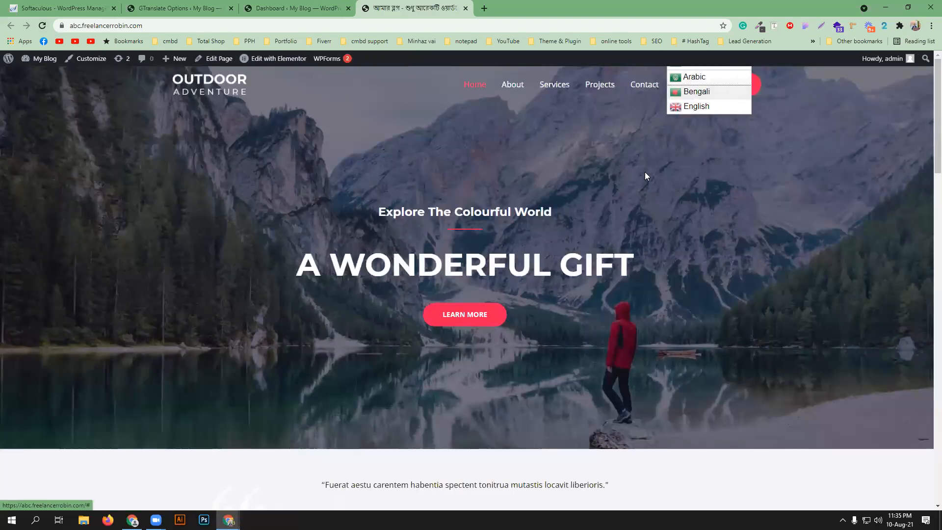
pyautogui.scroll(-12, 420, 343)
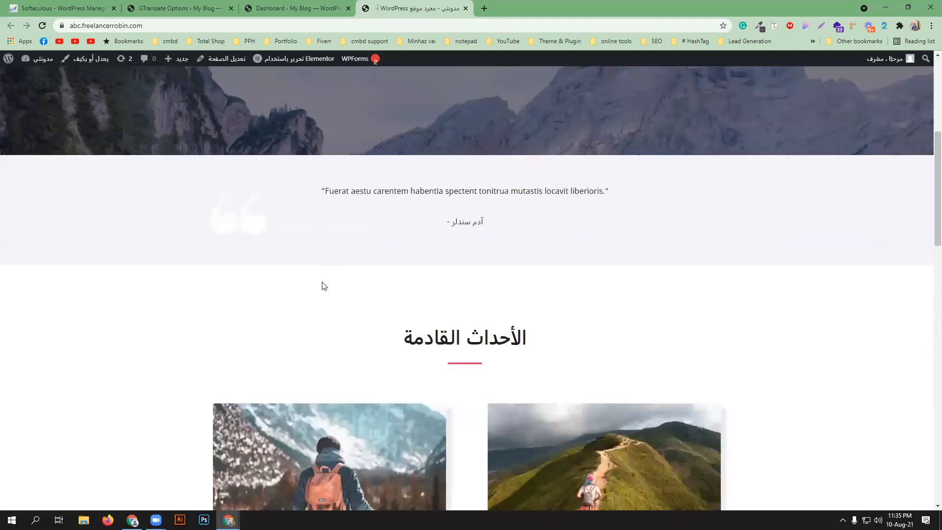
pyautogui.scroll(-5, 507, 282)
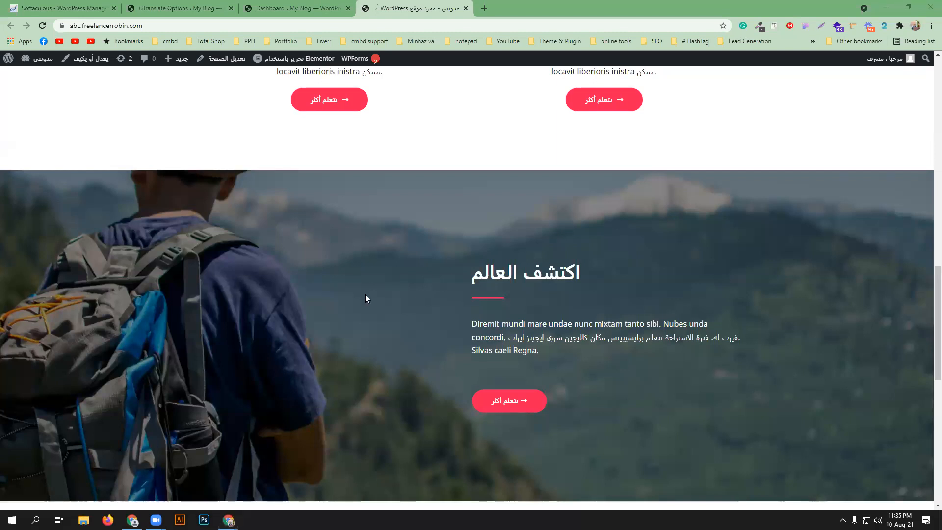
pyautogui.scroll(-7, 365, 299)
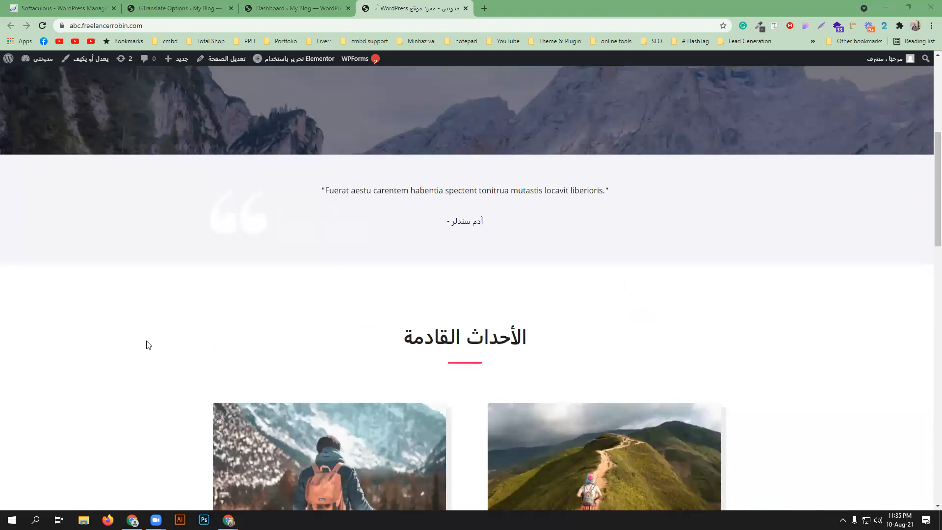
pyautogui.scroll(5, 169, 327)
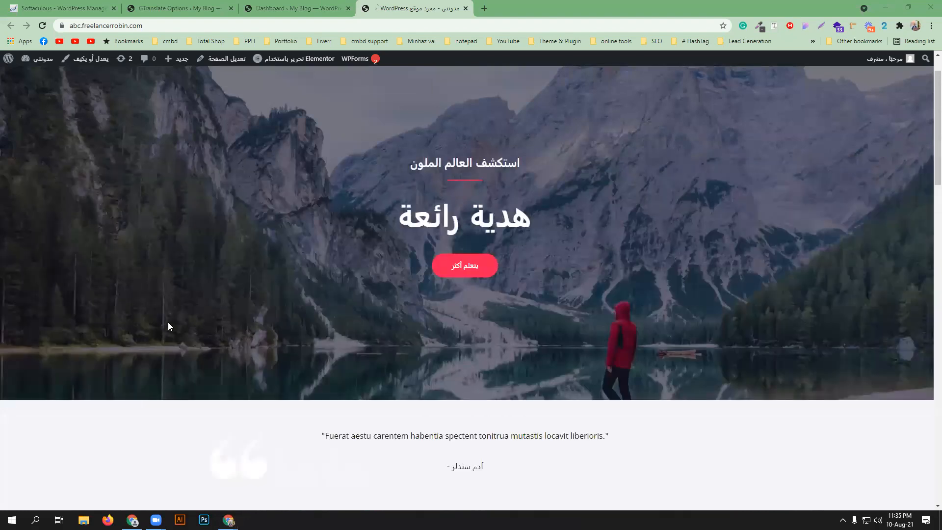